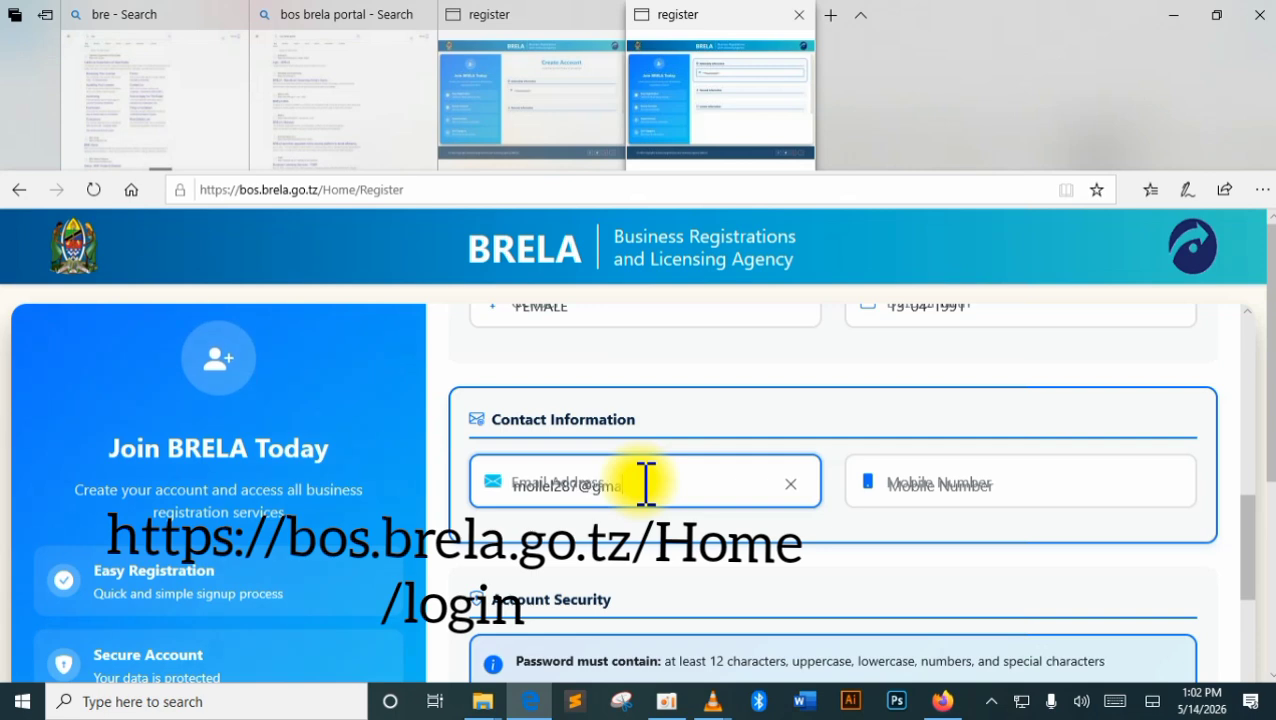
Begin entering the mobile number on the Create Account form.
click(950, 487)
text(07)
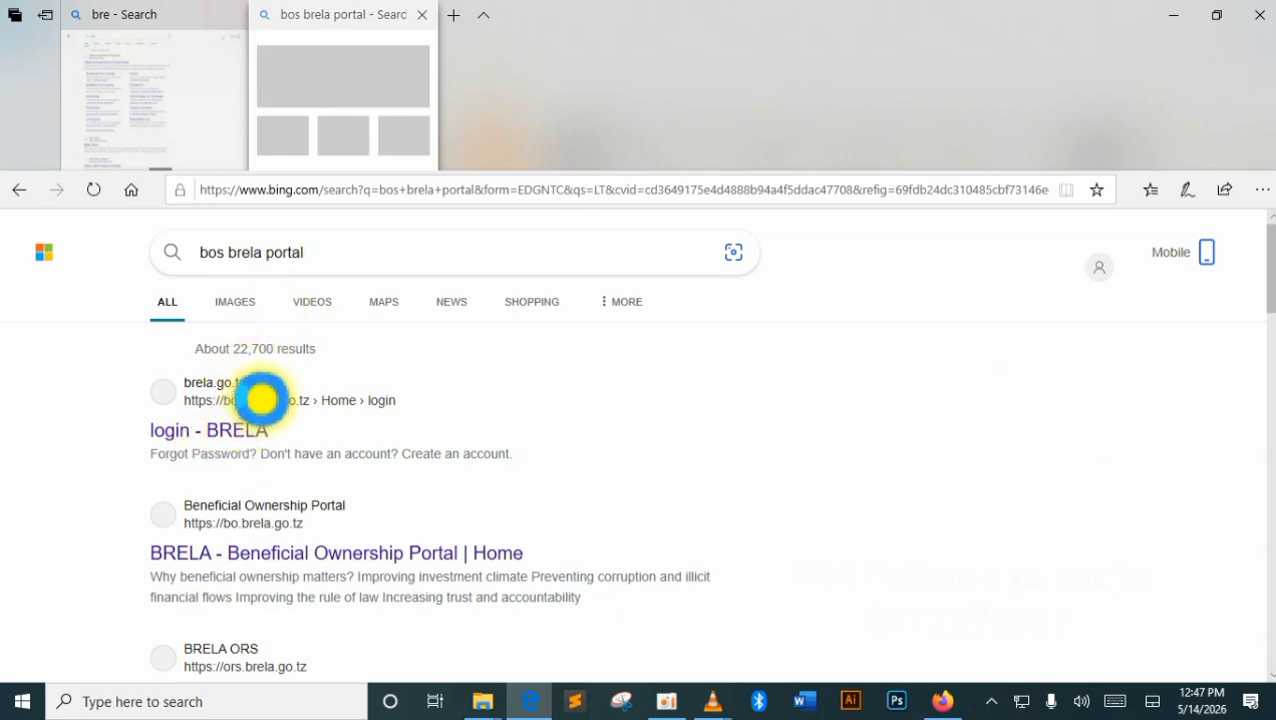
Open the BRELA login page from the Bing search results.
click(261, 400)
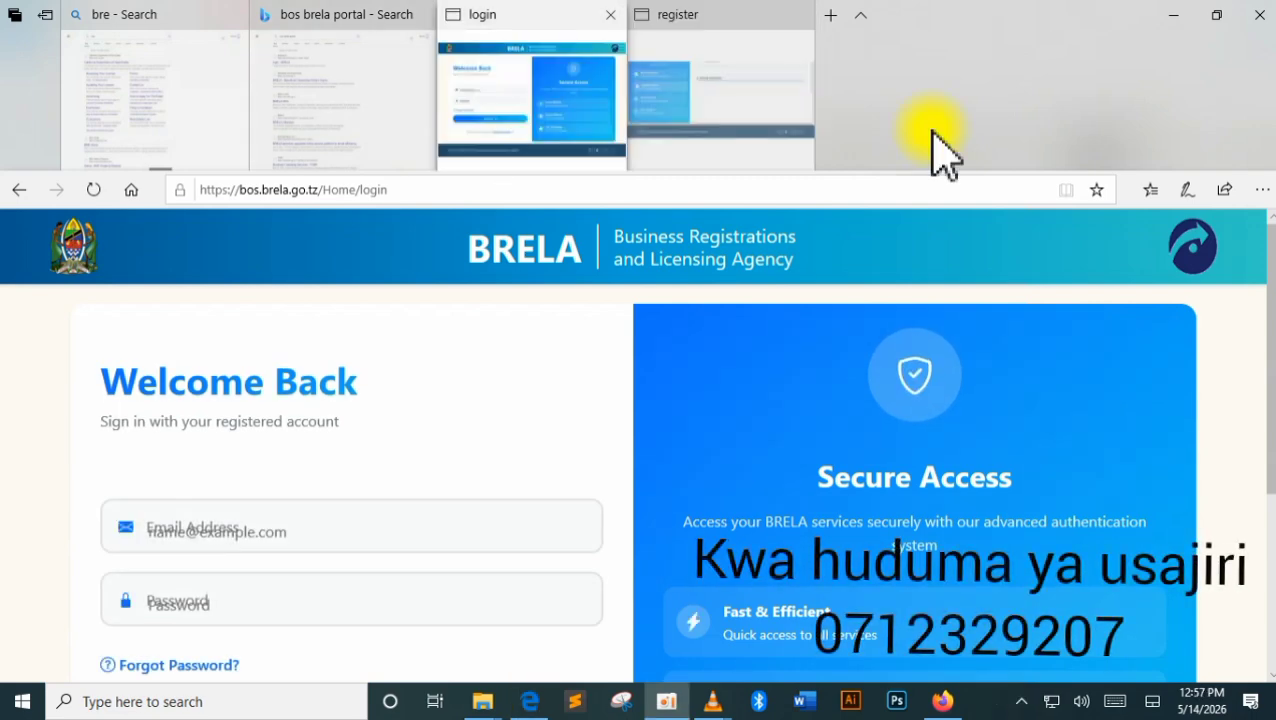
click(735, 105)
scroll(487, 379, up, 5)
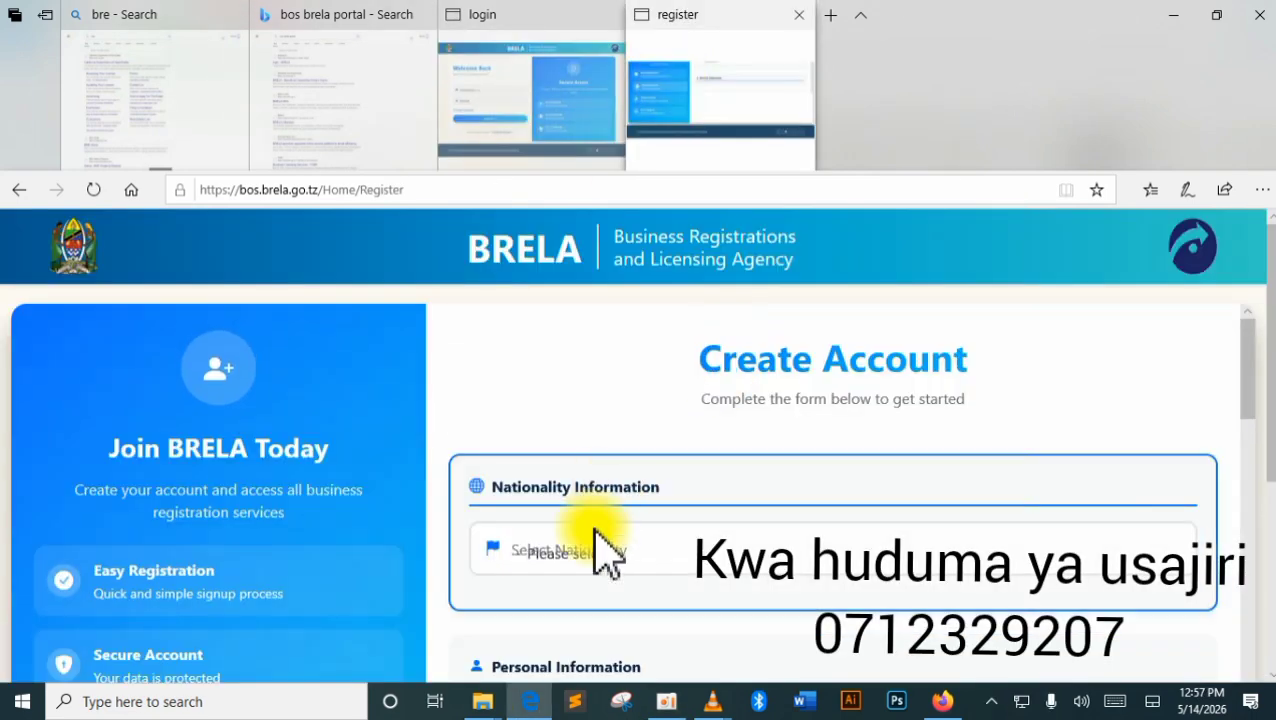
click(540, 110)
scroll(393, 380, down, 2)
scroll(388, 374, up, 2)
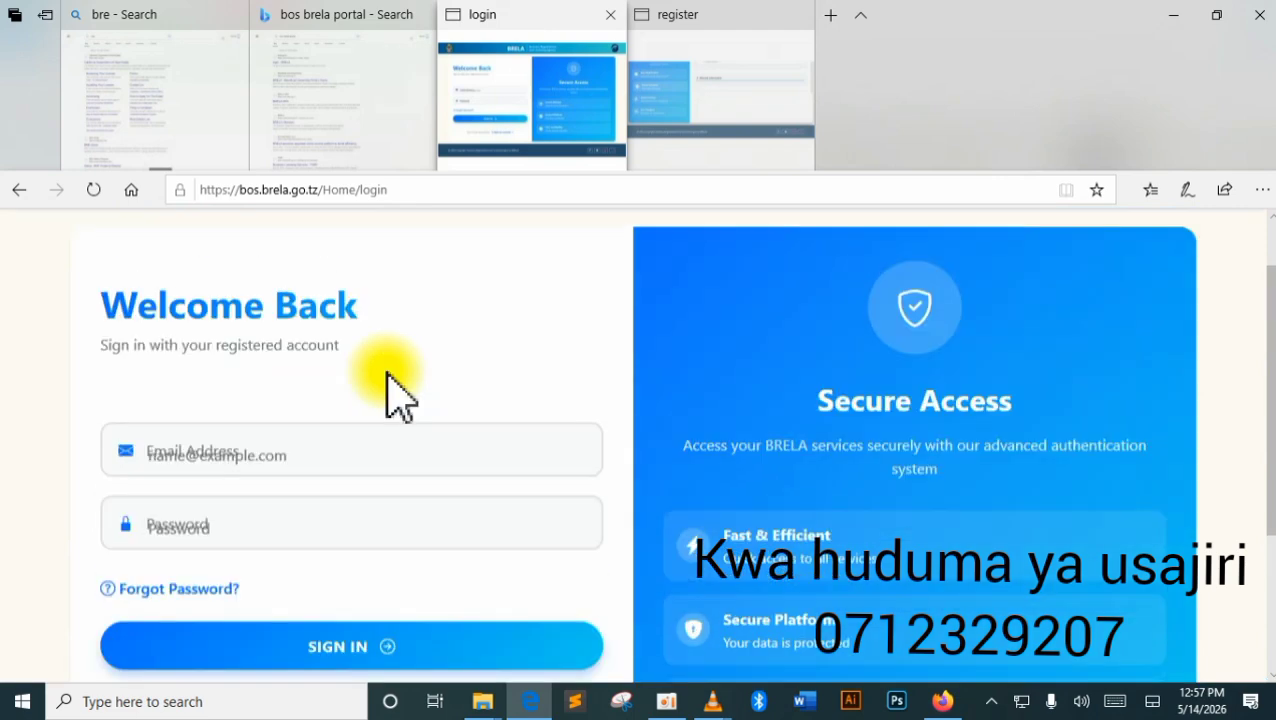
scroll(393, 390, down, 3)
Go from the login page to the Create Account registration page.
click(433, 513)
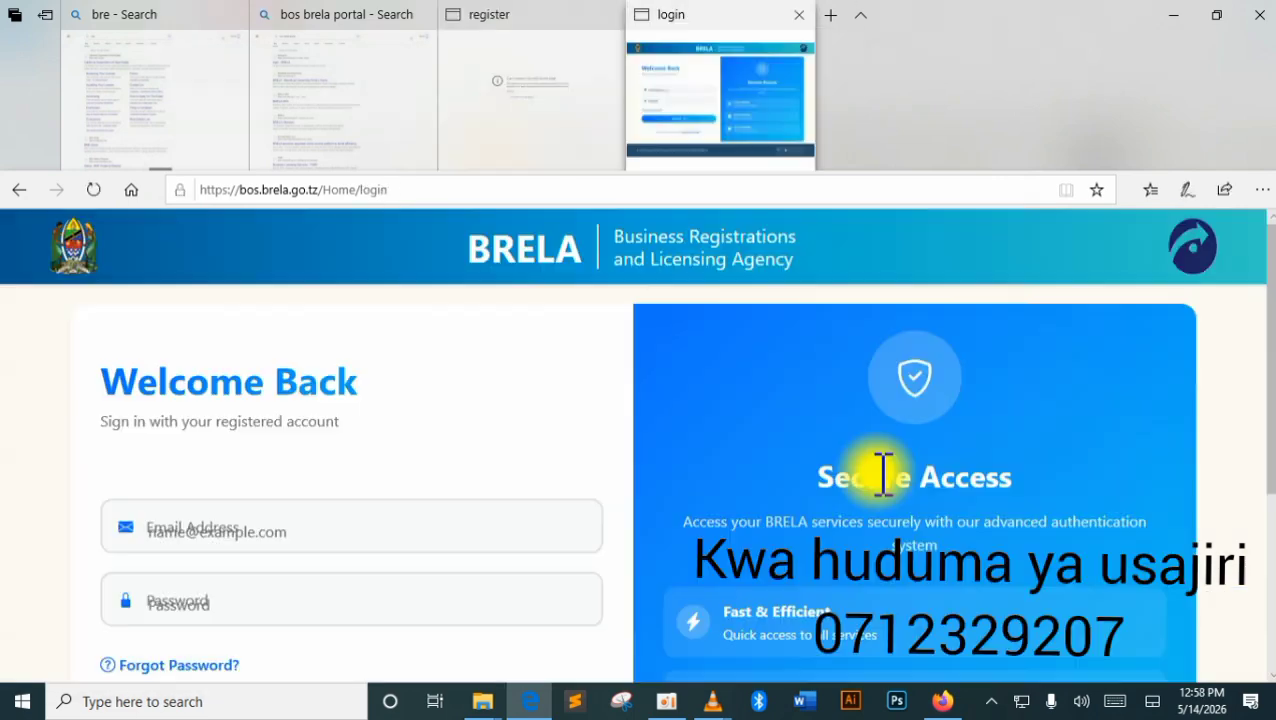
scroll(884, 474, down, 3)
click(405, 605)
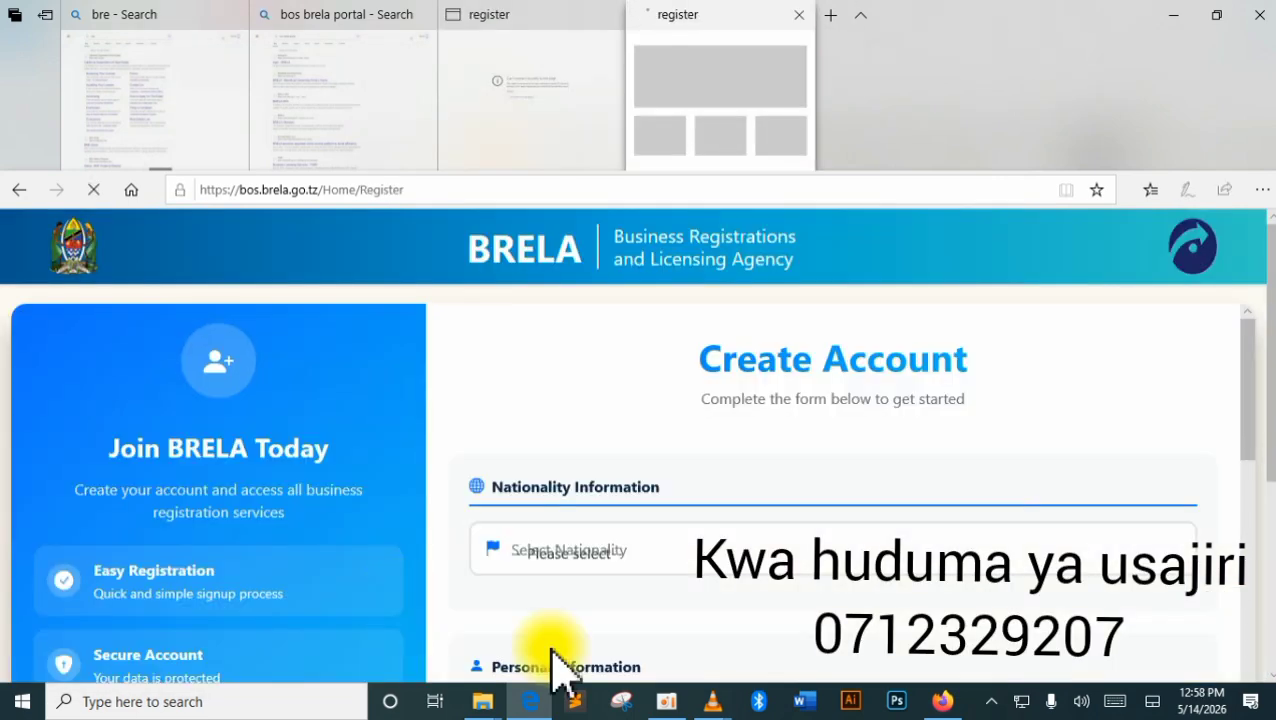
Set the nationality to American Samoan so the passport fields appear.
click(605, 550)
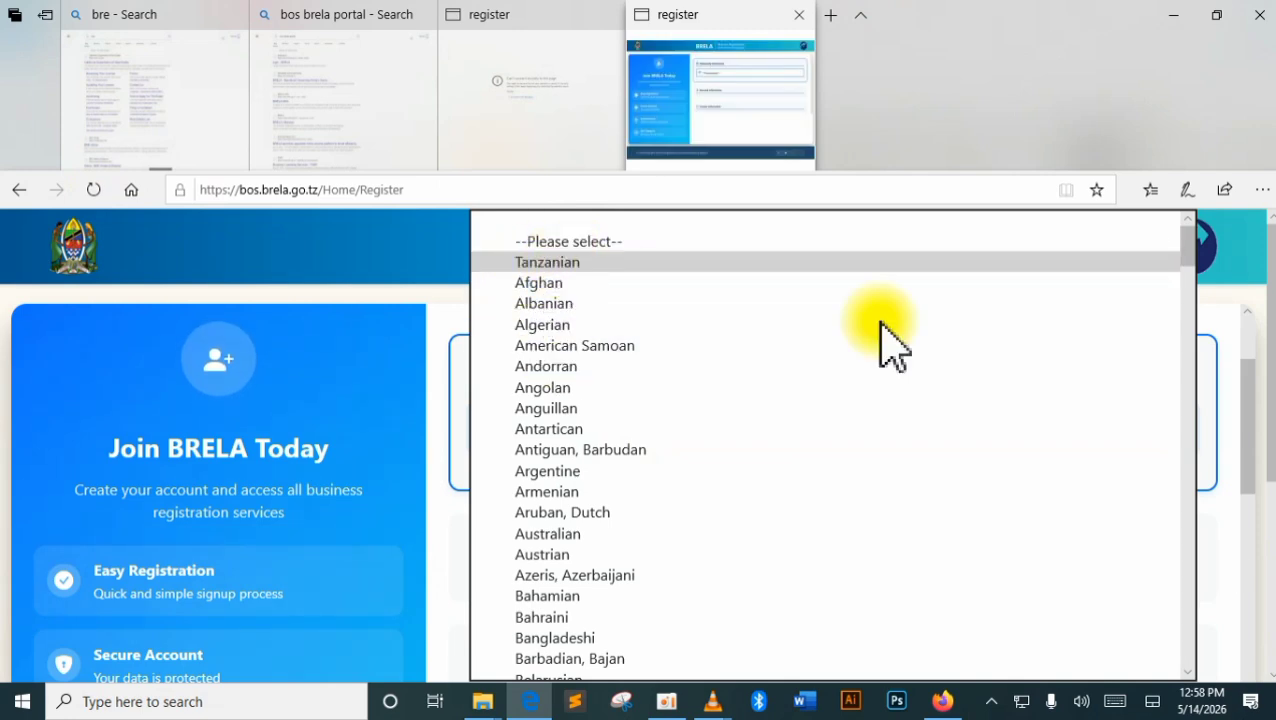
click(680, 263)
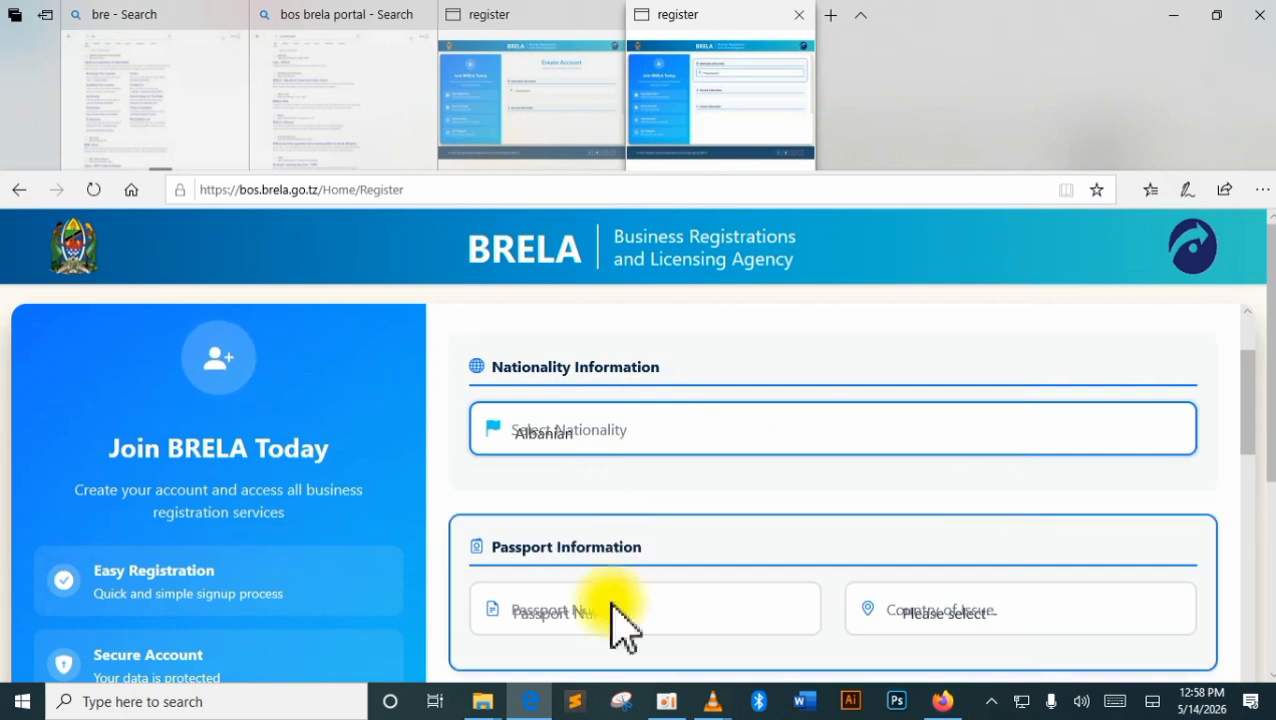
scroll(1137, 430, down, 2)
drag(1247, 379, 1247, 413)
scroll(586, 488, up, 1)
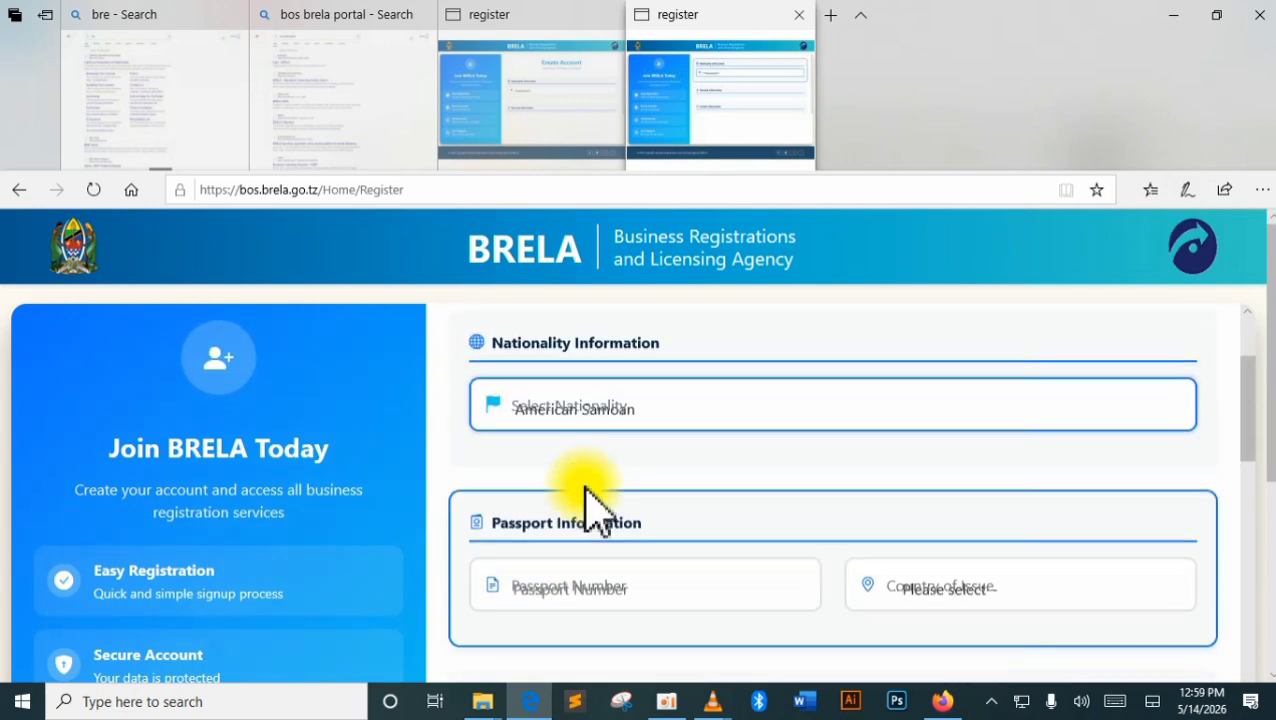
scroll(590, 505, down, 3)
scroll(590, 490, up, 2)
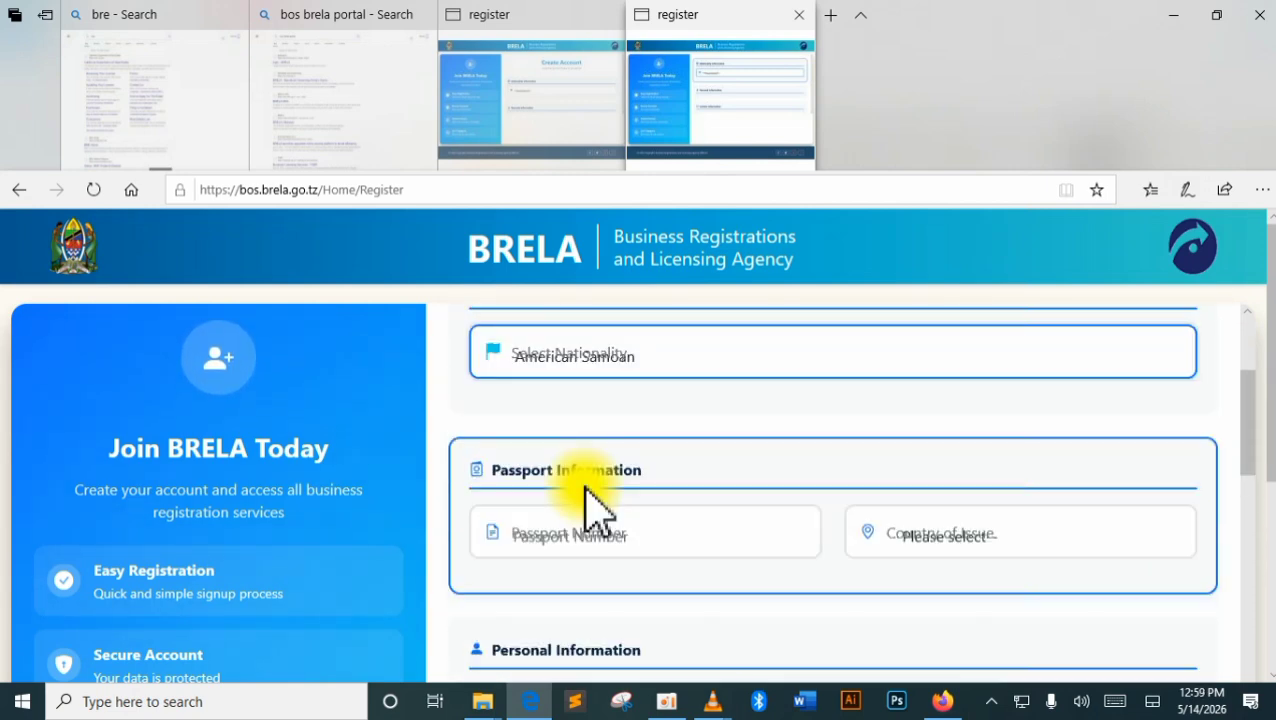
scroll(590, 490, down, 4)
Review the First Name and the other personal, contact and password fields.
click(593, 476)
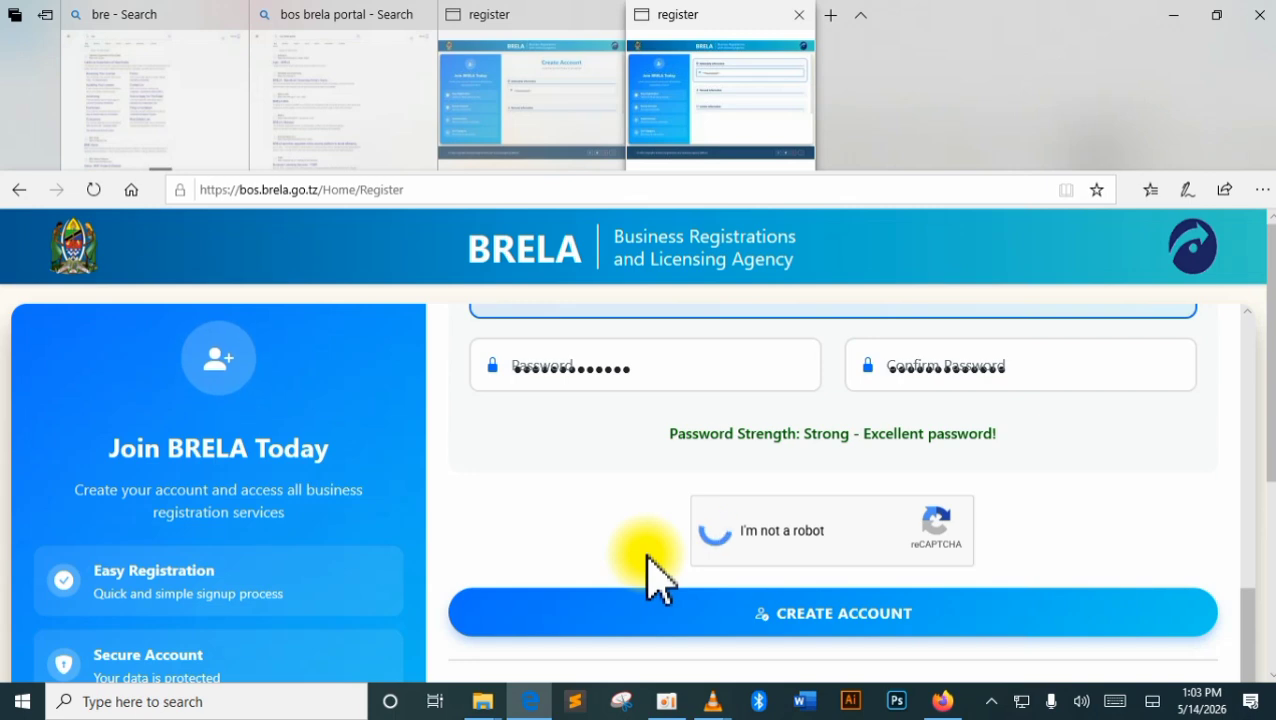
scroll(755, 468, up, 4)
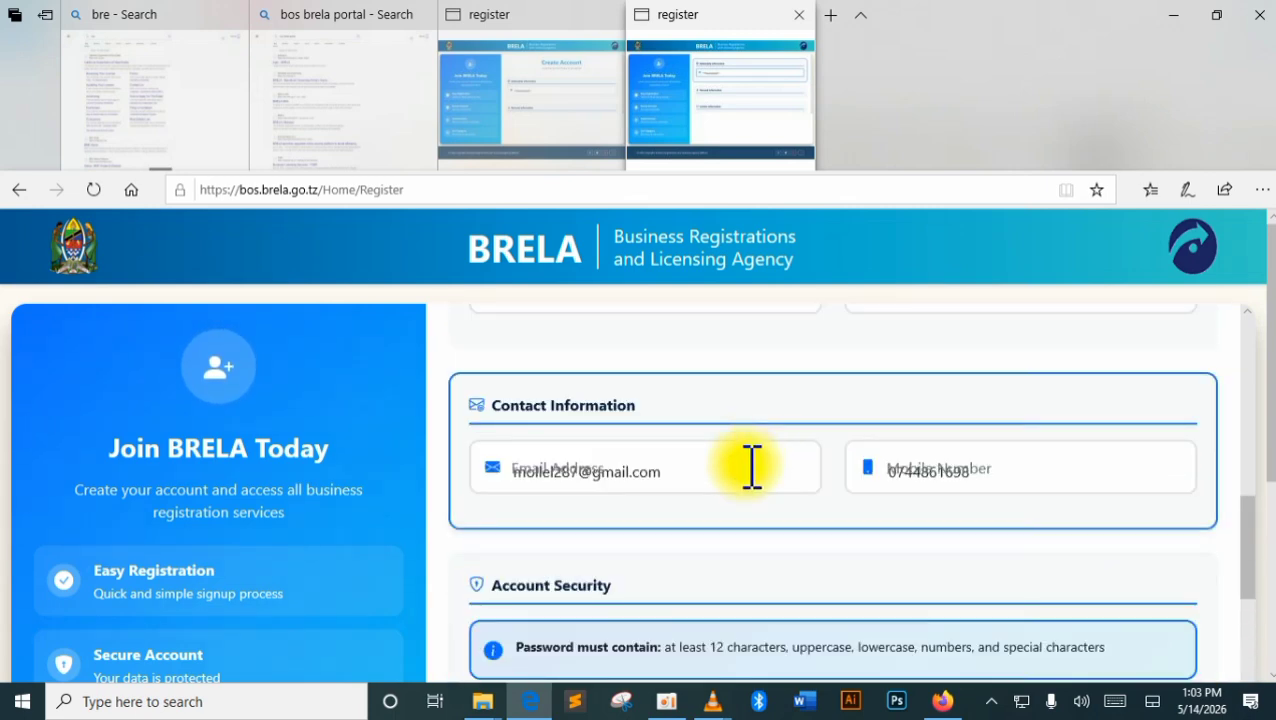
scroll(755, 468, down, 4)
scroll(747, 476, up, 5)
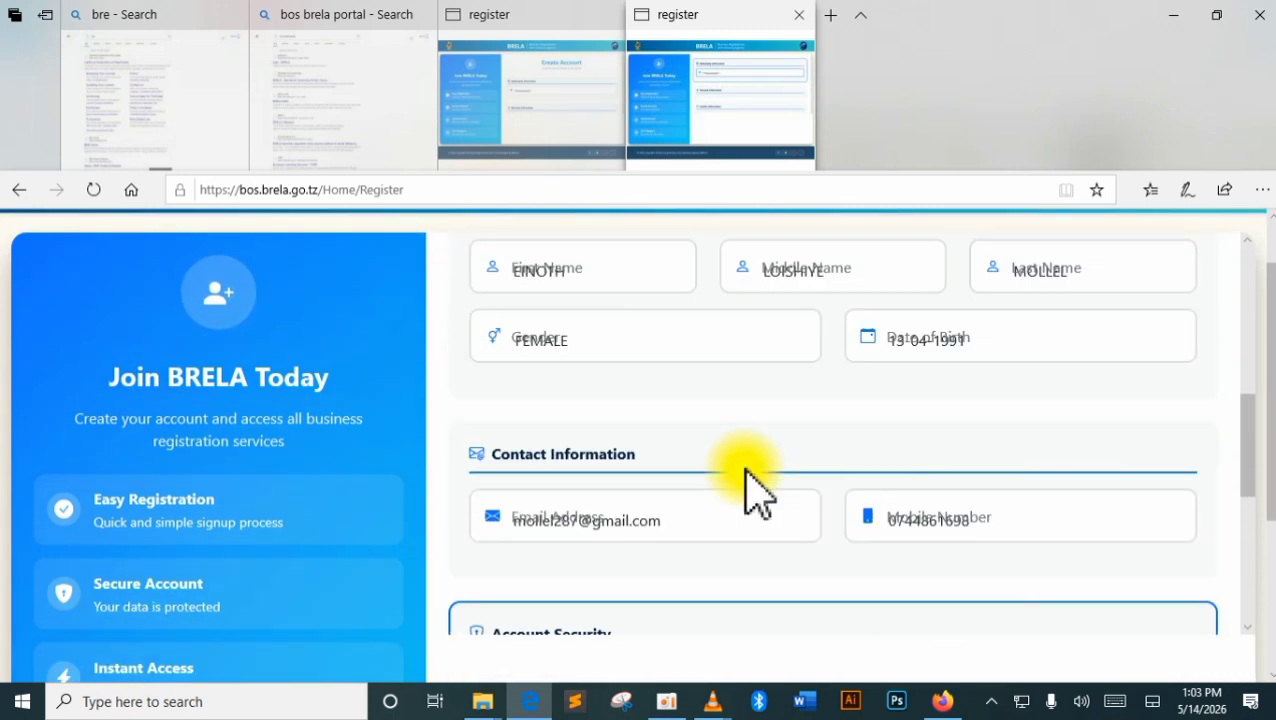
scroll(757, 492, up, 3)
scroll(747, 472, up, 1)
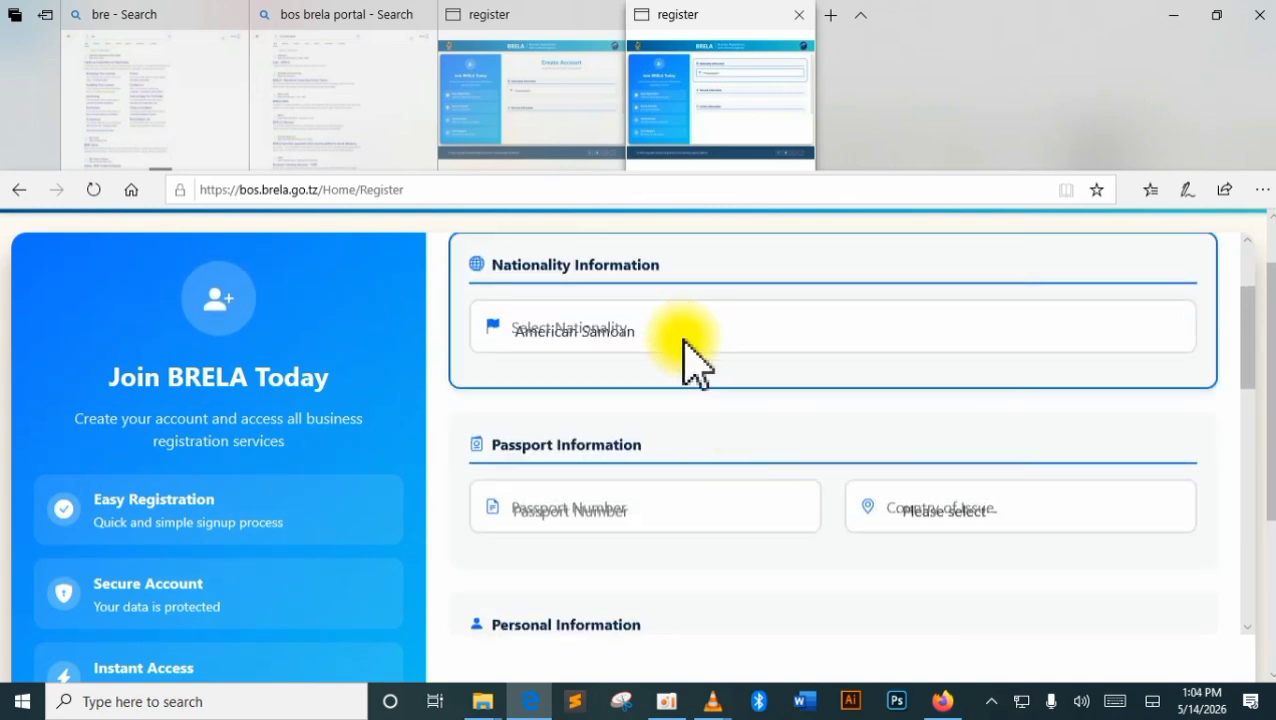
Change the nationality from Afghan to Tanzanian to bring up National ID verification.
click(684, 341)
click(580, 268)
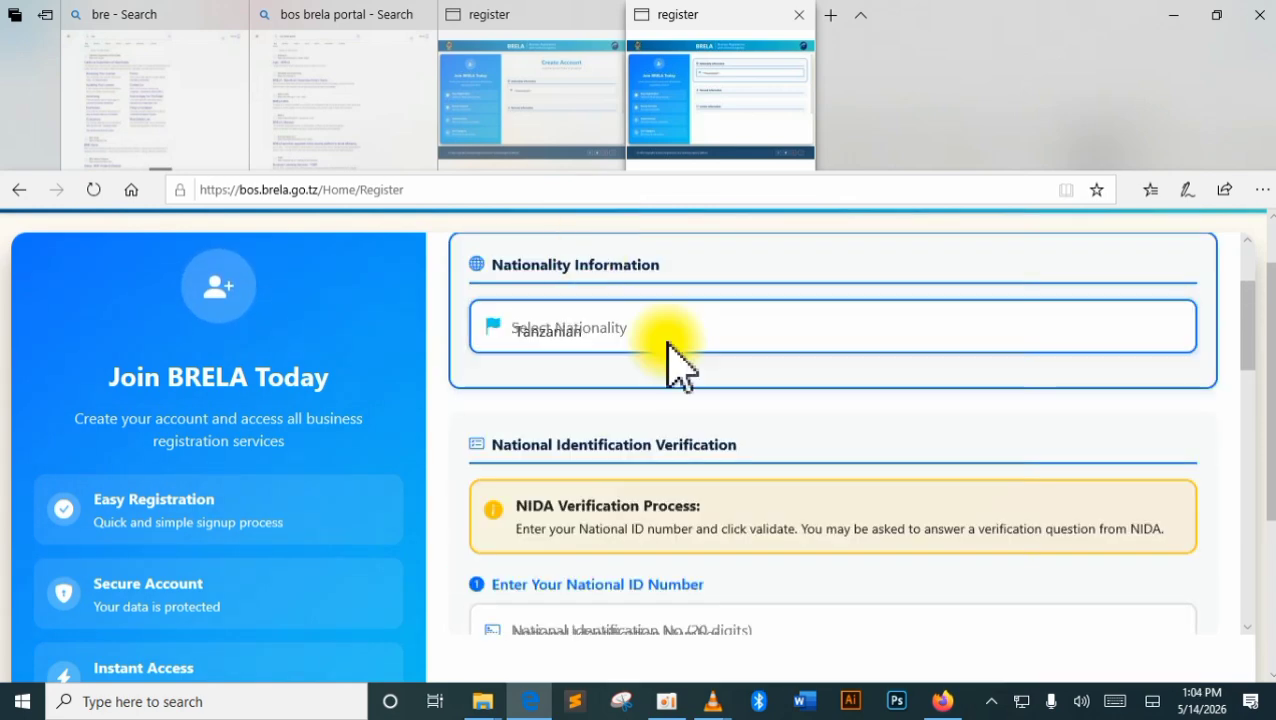
scroll(670, 350, up, 1)
scroll(670, 350, down, 1)
scroll(670, 350, up, 1)
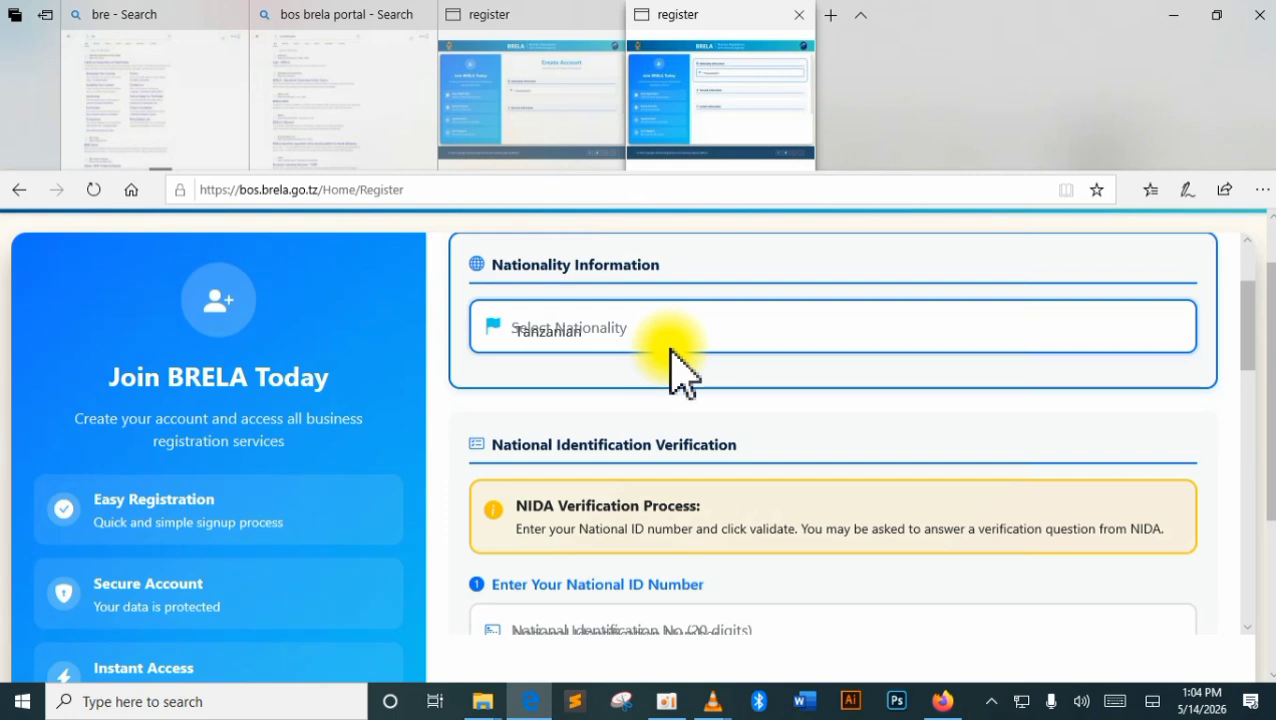
scroll(670, 350, down, 2)
scroll(668, 356, up, 4)
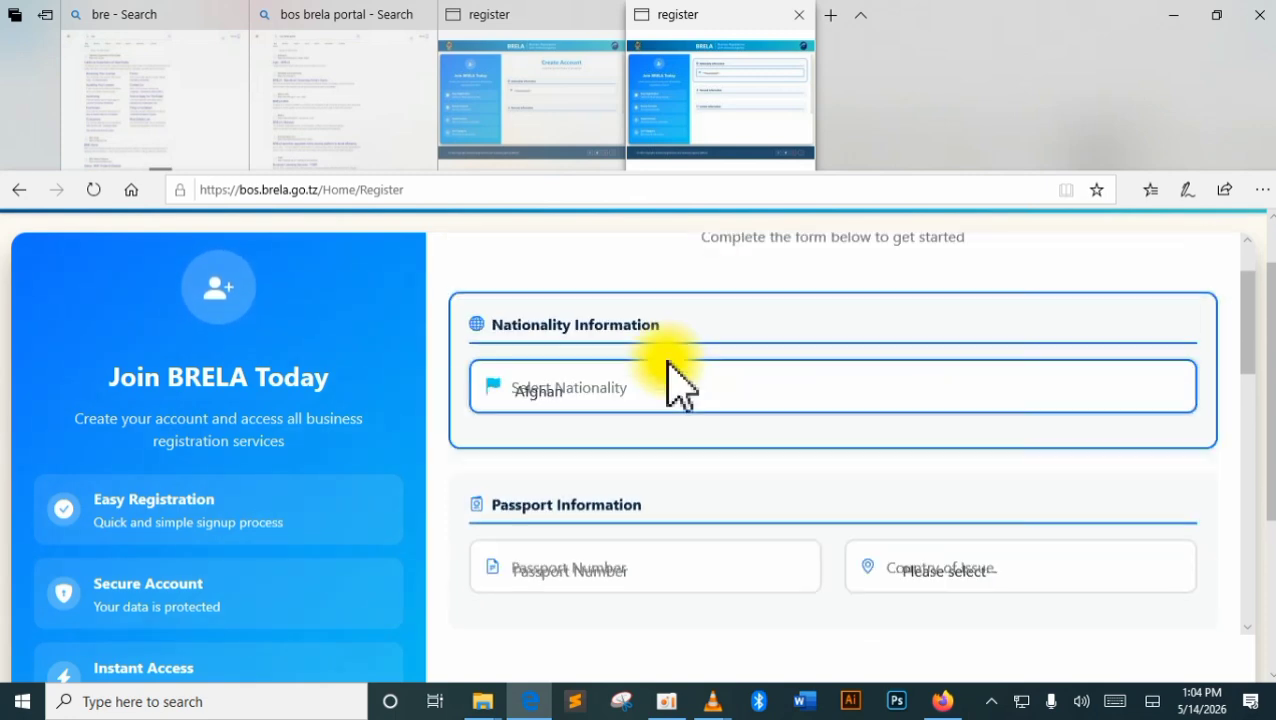
click(644, 490)
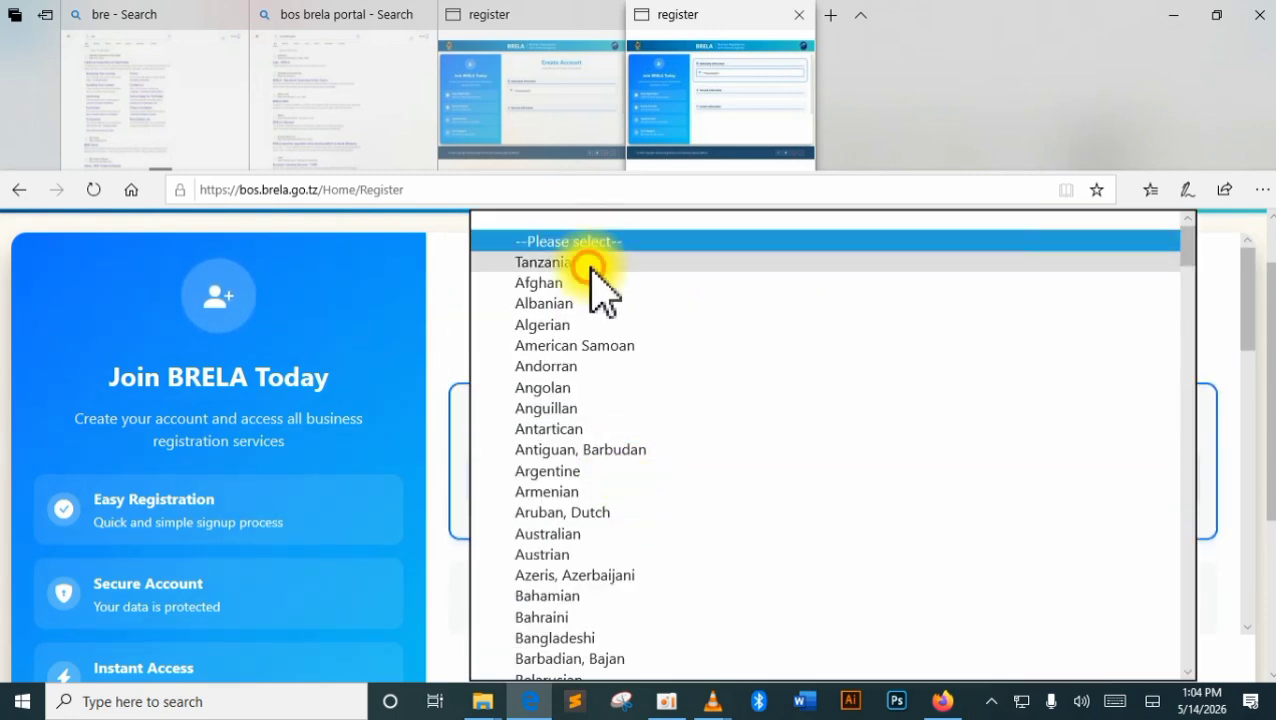
click(590, 264)
scroll(555, 555, down, 1)
scroll(578, 604, down, 5)
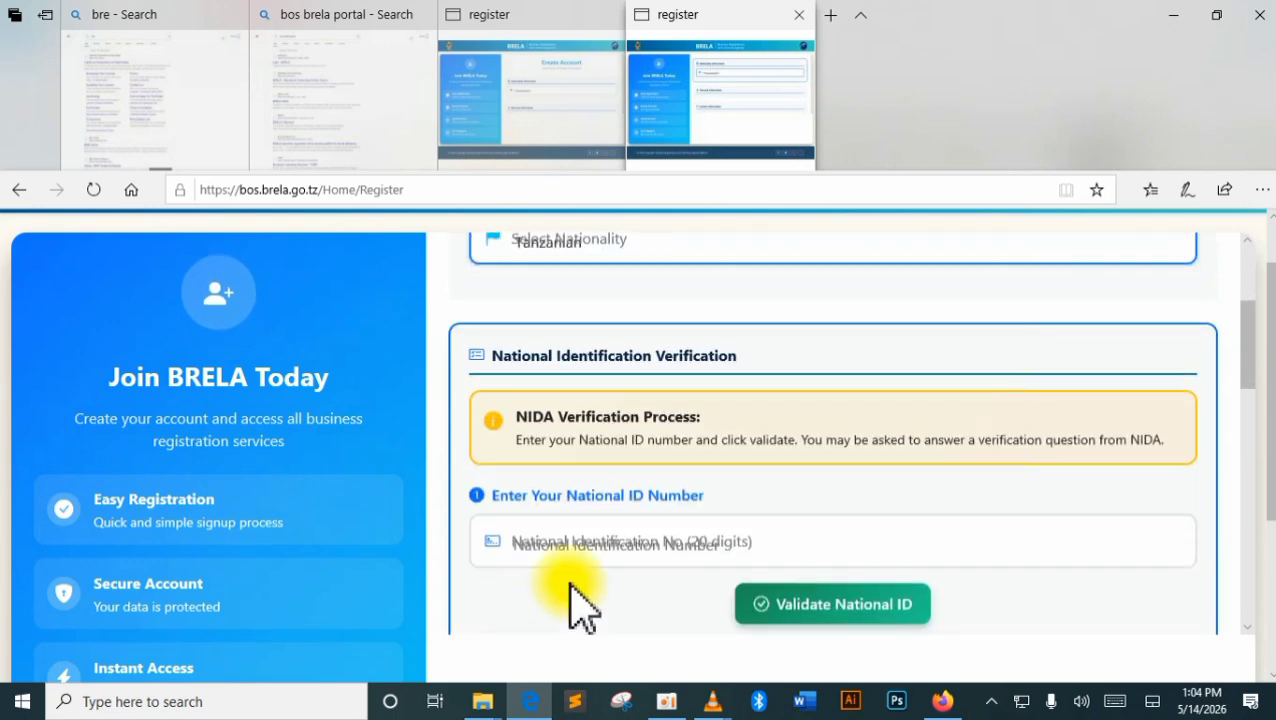
scroll(595, 560, up, 2)
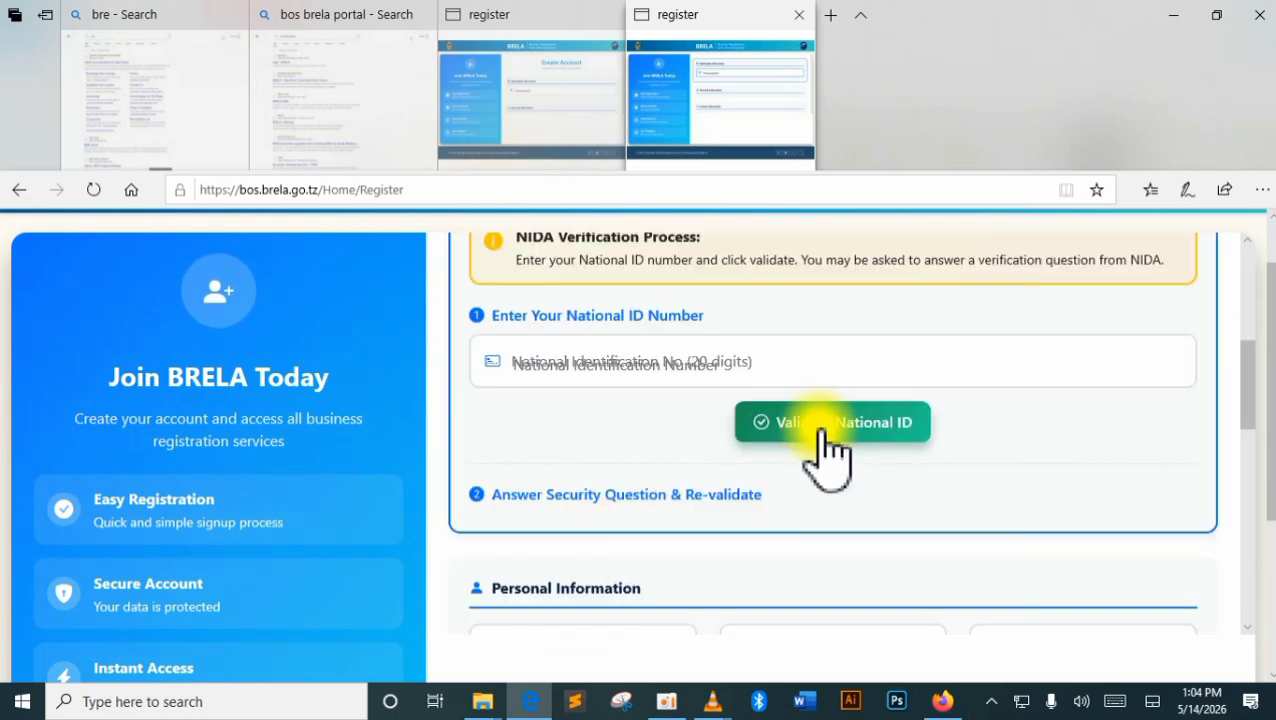
Sign in with the account email and password, retrying after the invalid-credentials error.
click(740, 364)
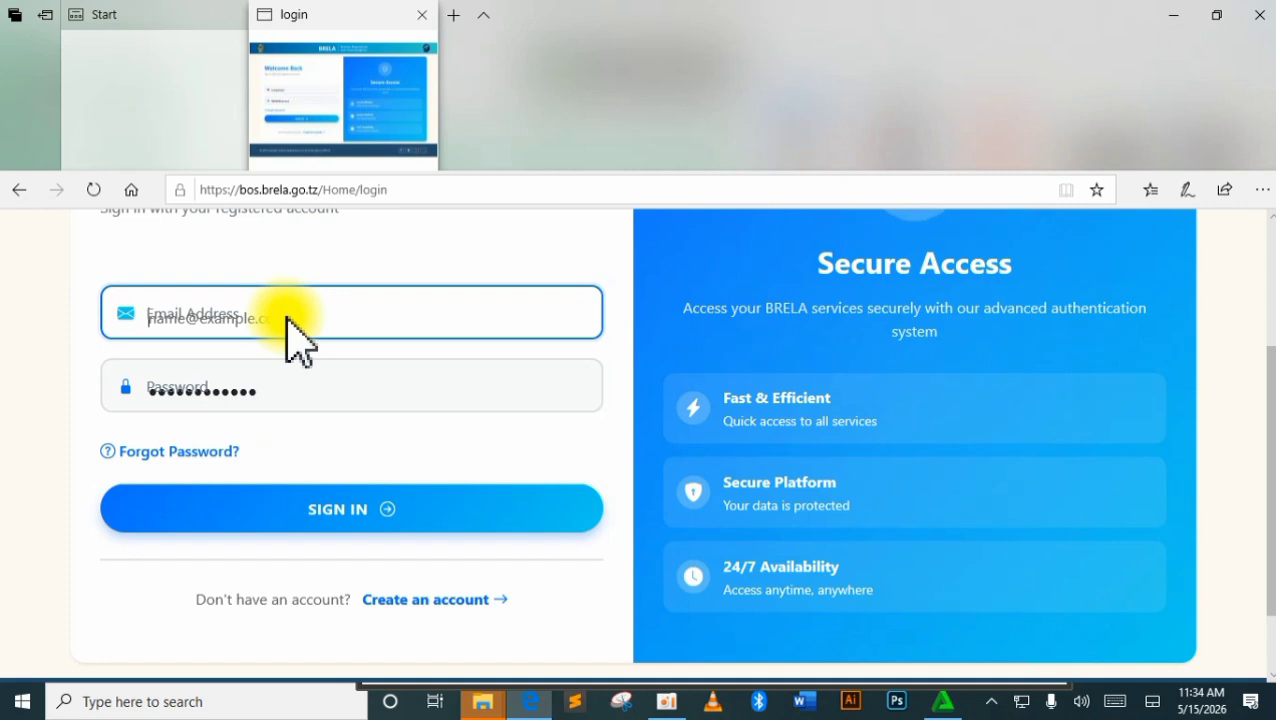
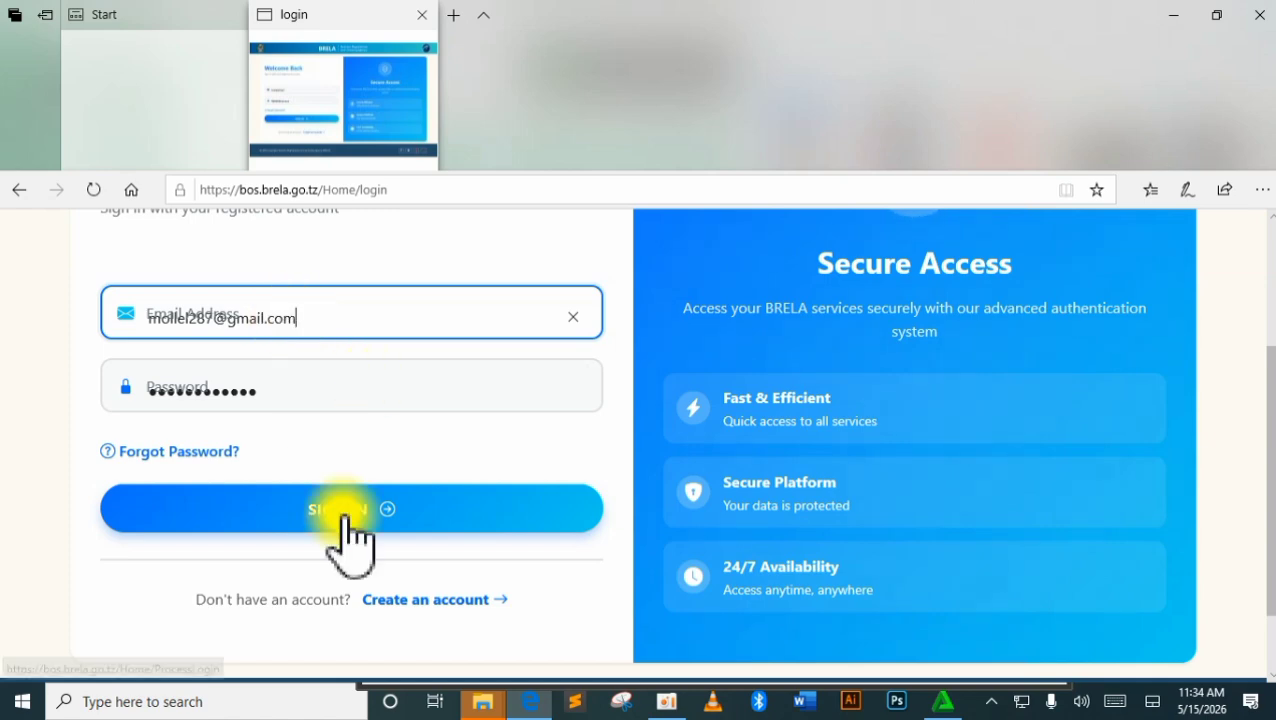
click(341, 508)
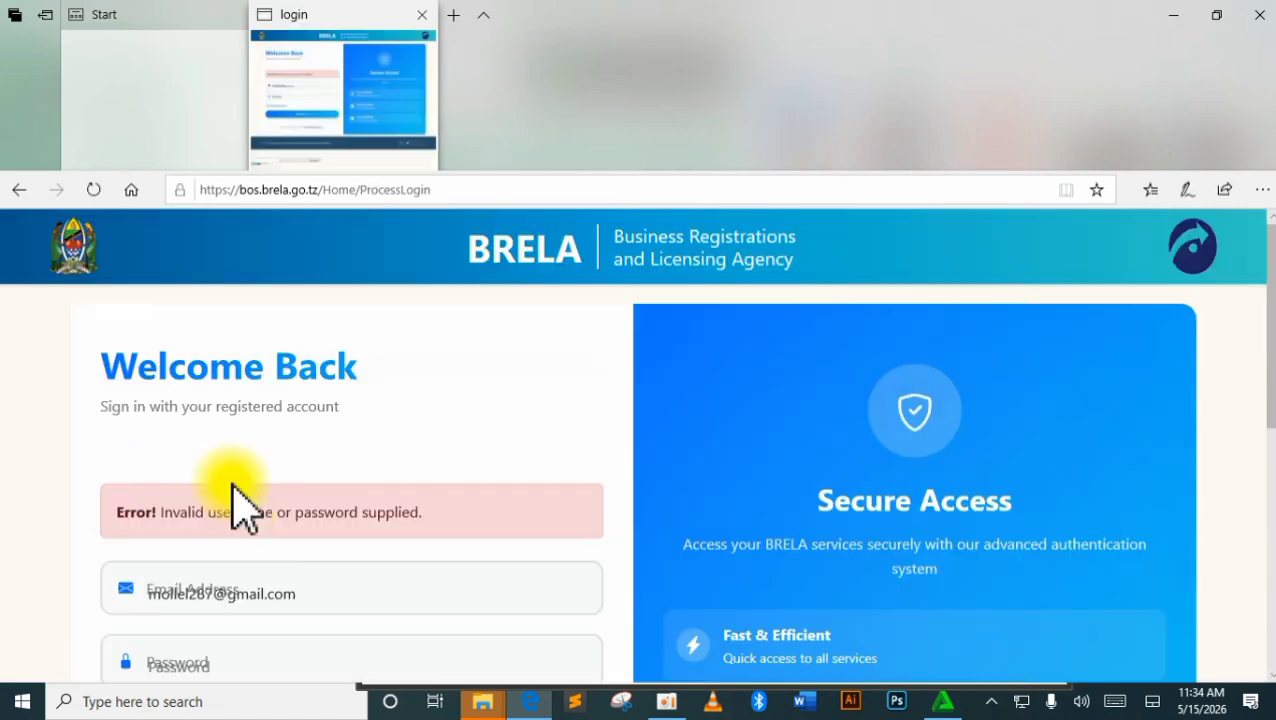
scroll(260, 520, down, 2)
click(340, 588)
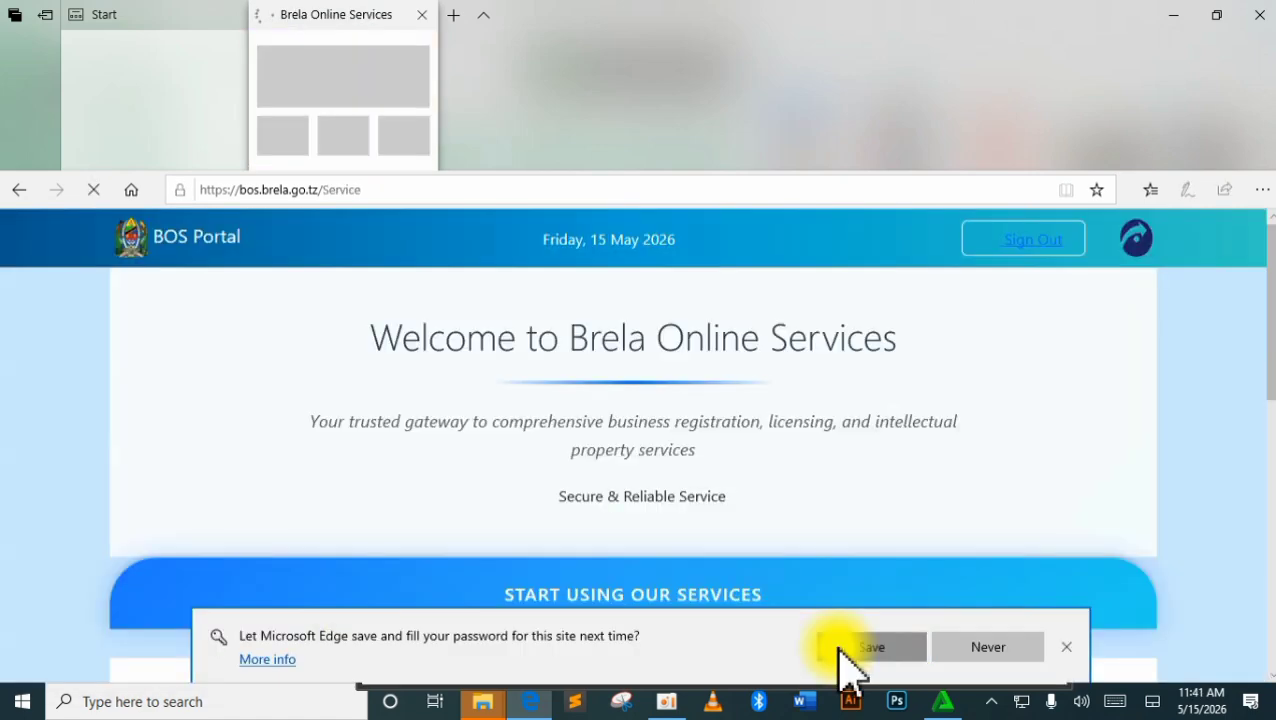
Dismiss the save-password prompt and choose APPLY NOW under Business Name.
click(838, 650)
scroll(498, 555, down, 5)
click(238, 422)
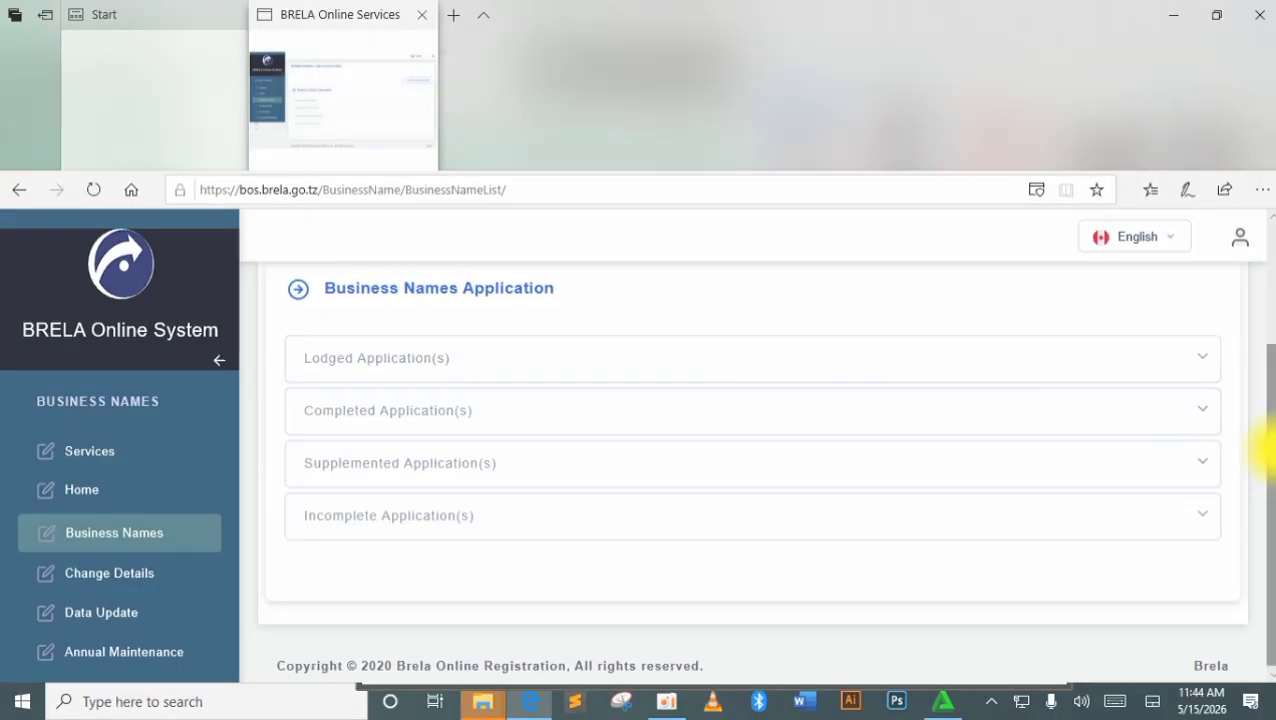
drag(1262, 447, 1265, 360)
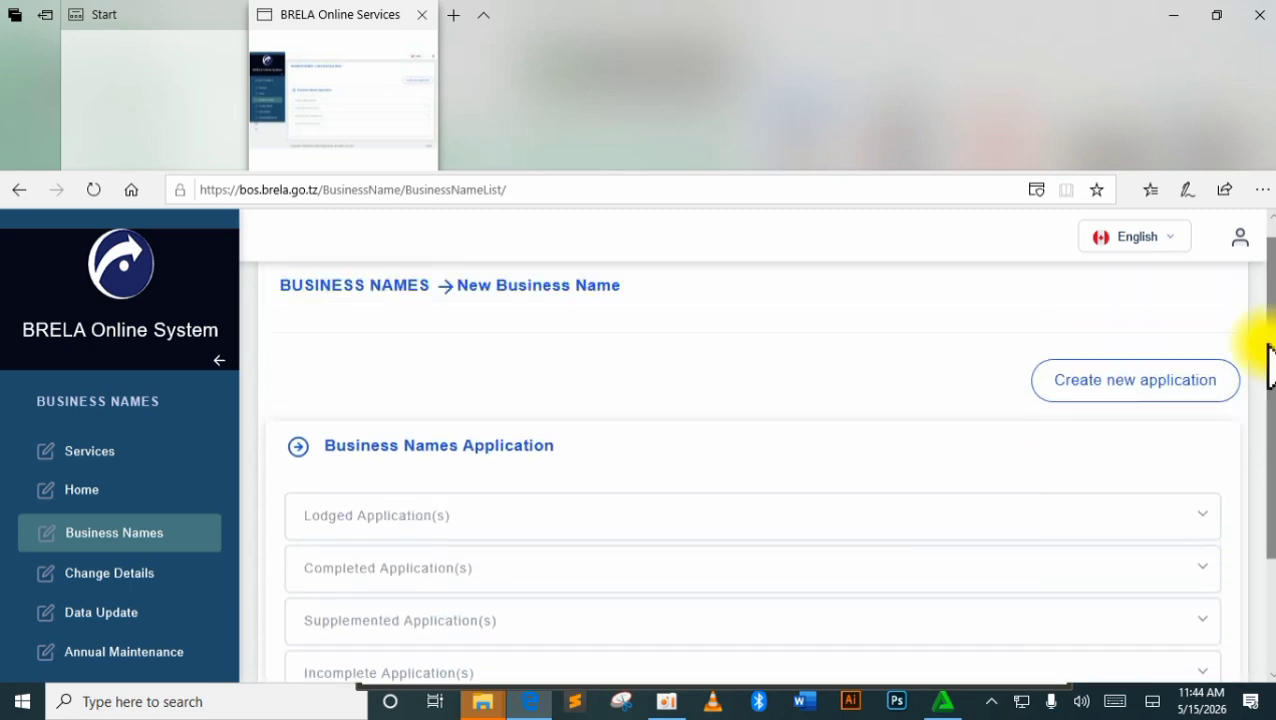
Start a new application with Individual owner type and name SHINELIGHT NURSURY AND DAY CARE CENTRE.
click(1120, 385)
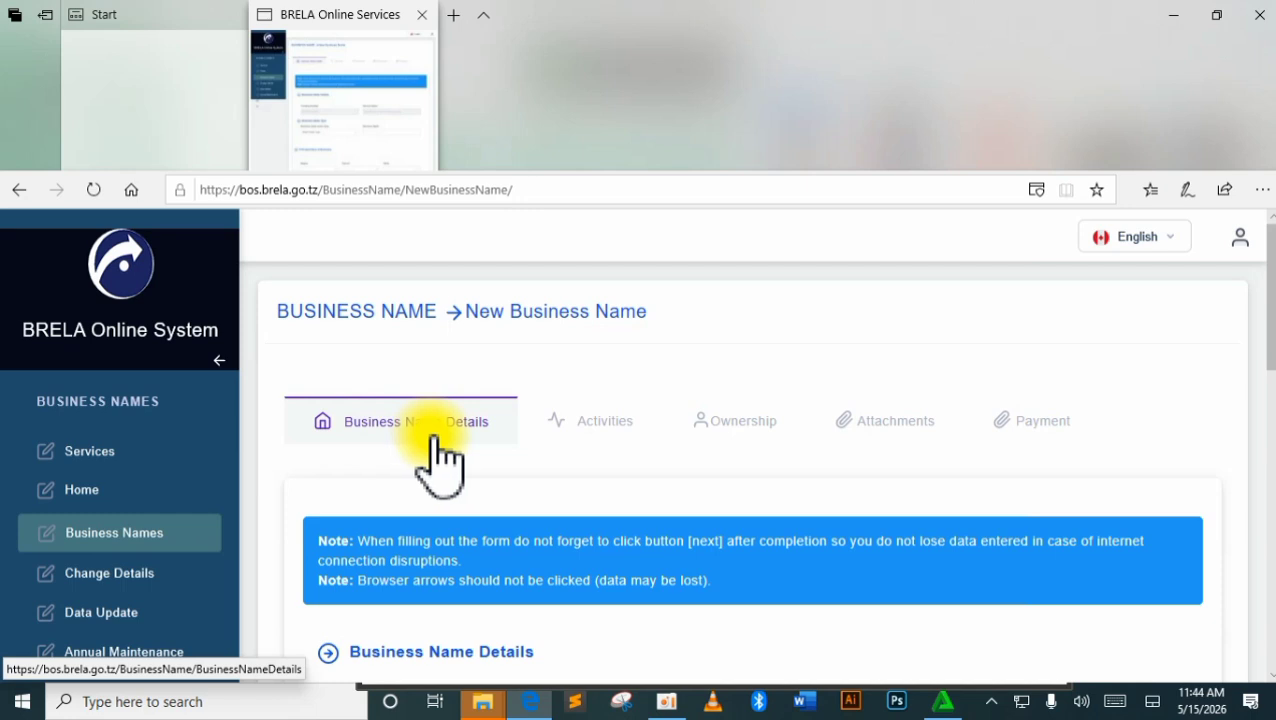
scroll(441, 462, down, 2)
scroll(604, 490, down, 2)
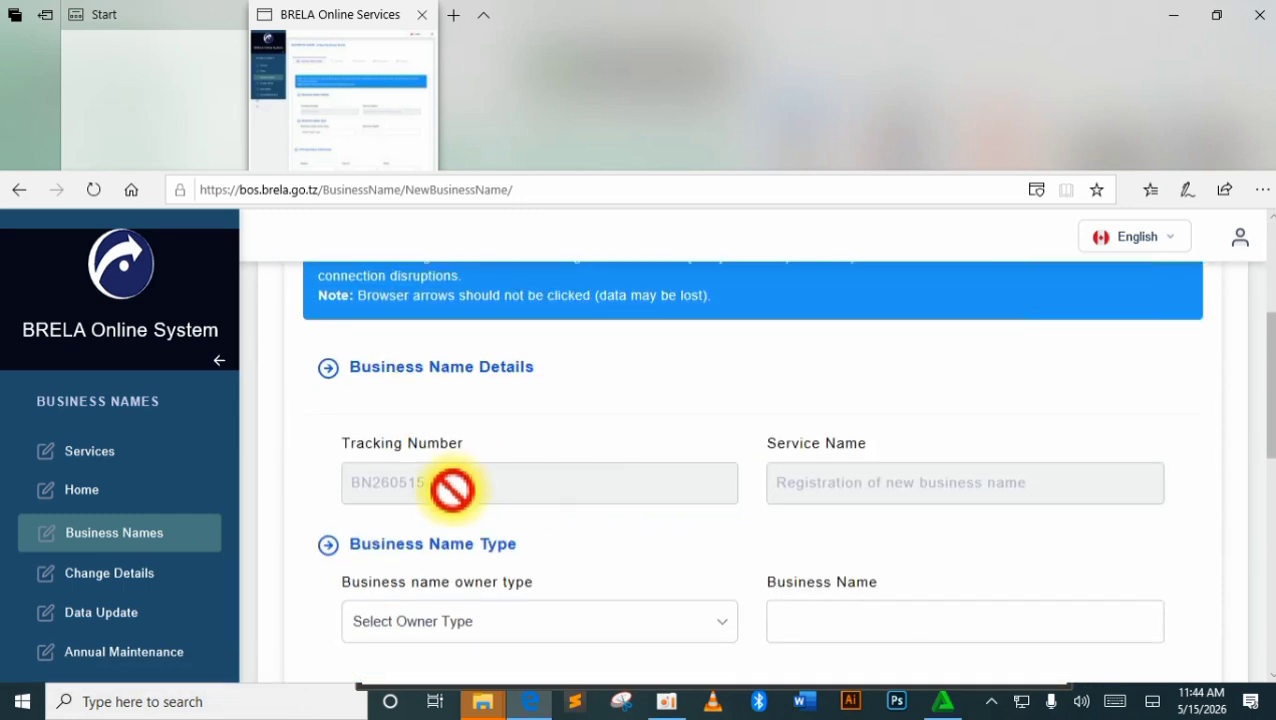
scroll(600, 530, down, 1)
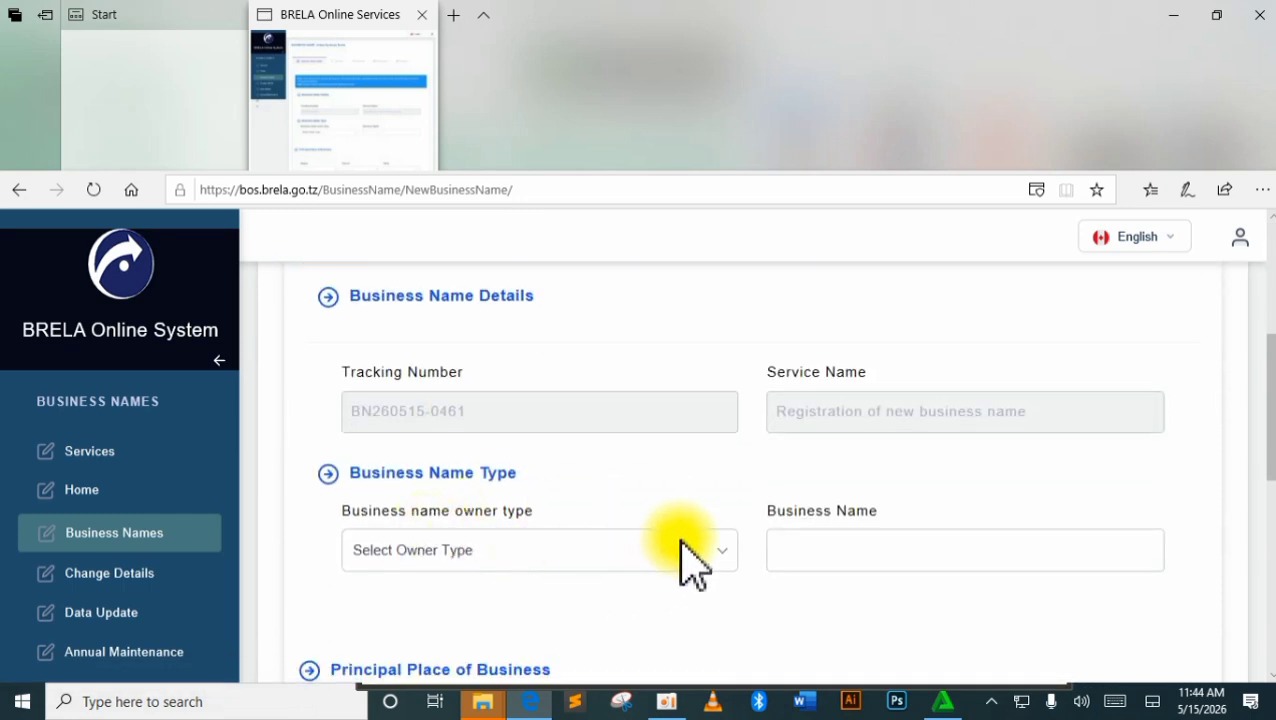
click(712, 565)
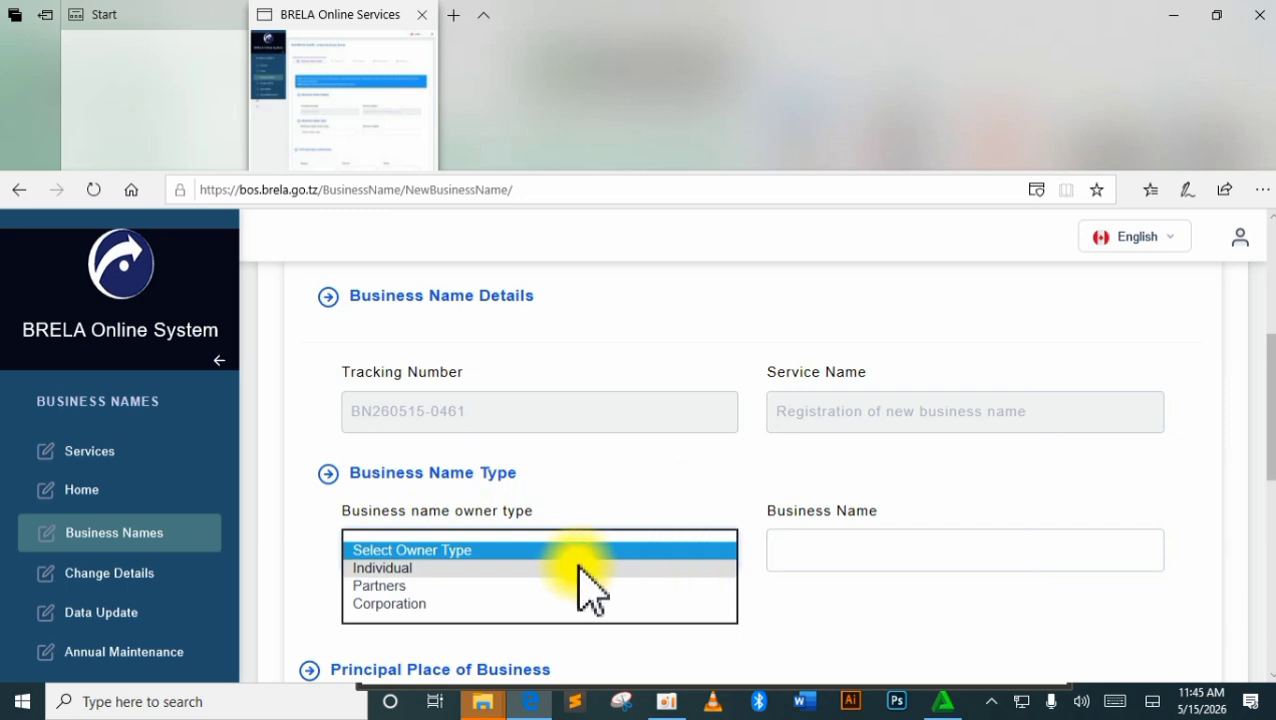
click(424, 570)
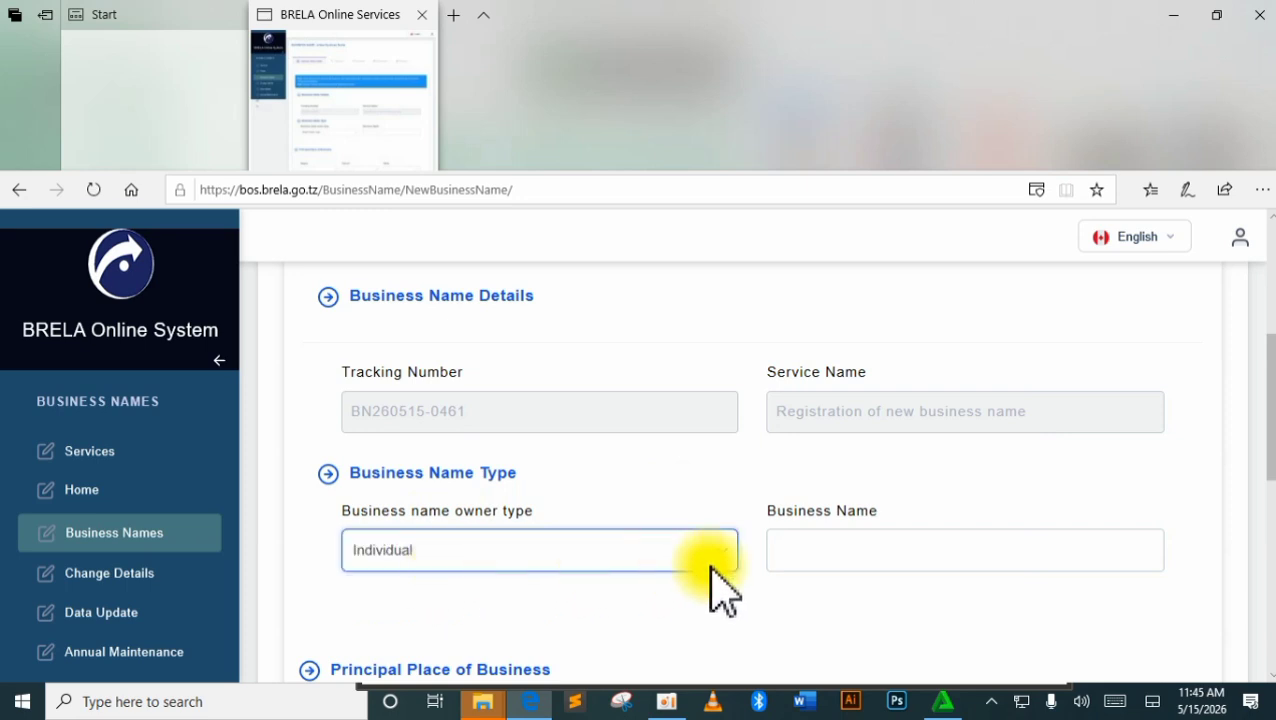
click(866, 556)
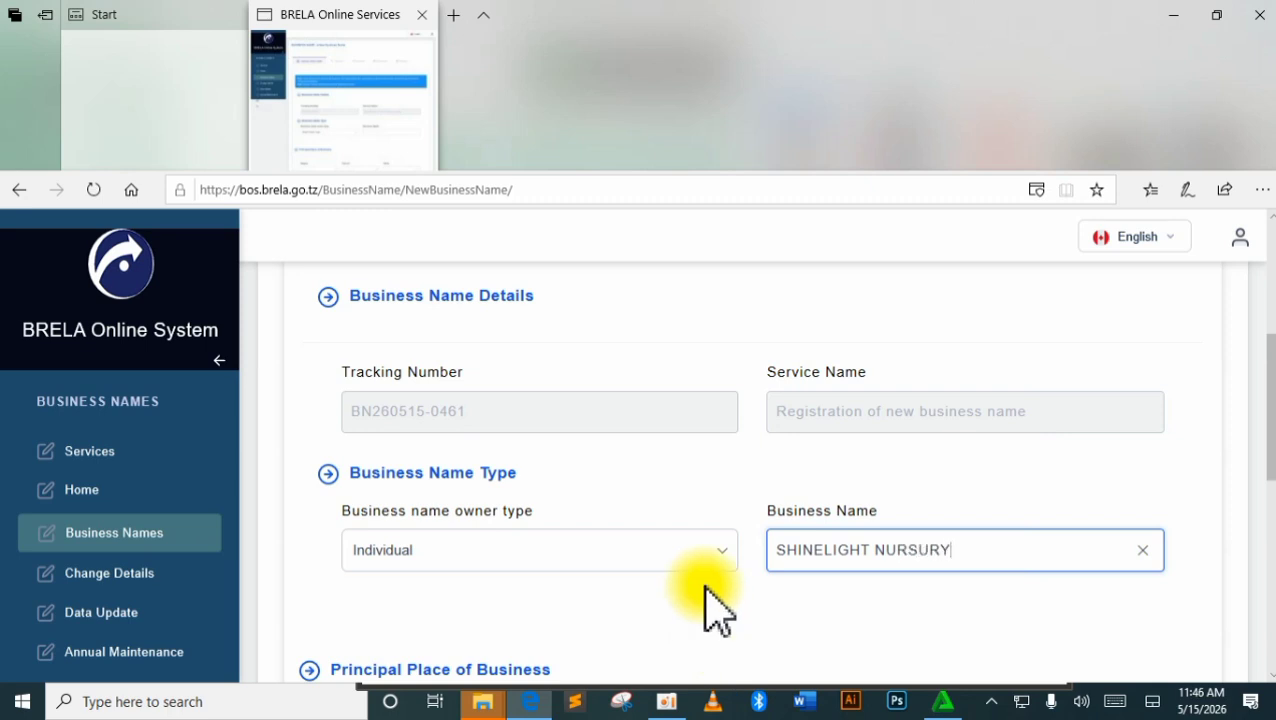
text(DAY CARE CE)
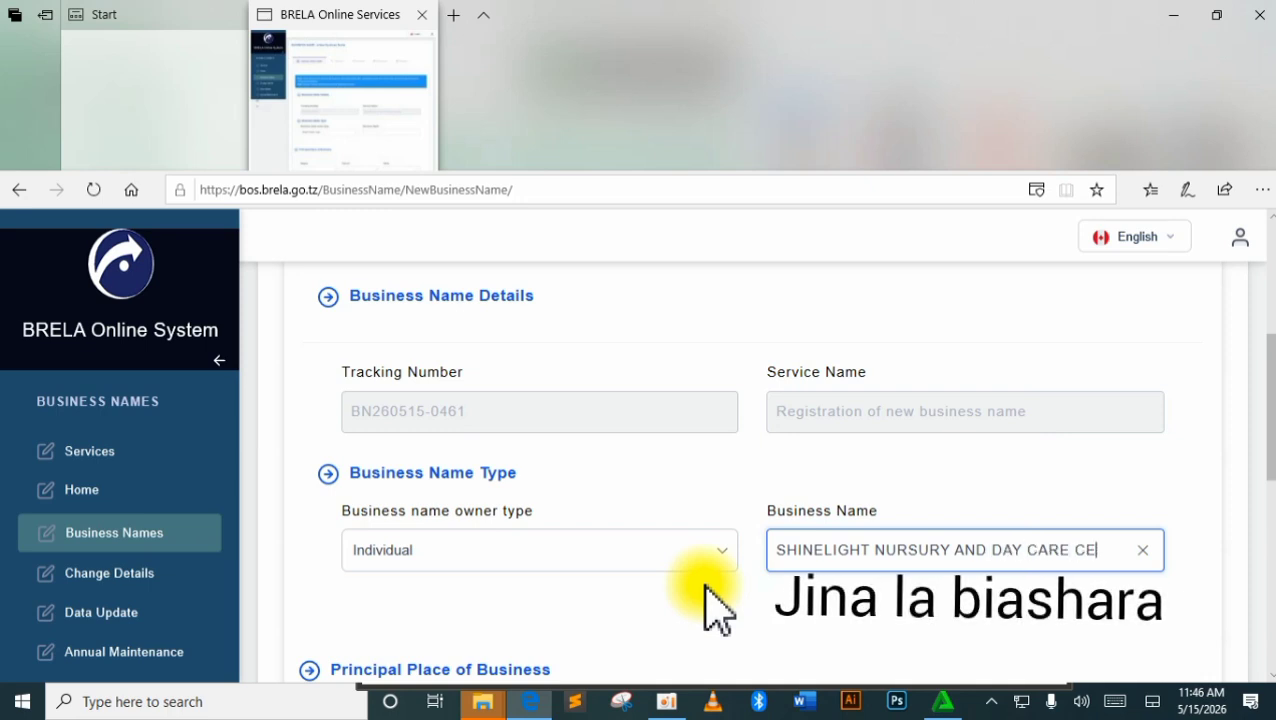
text(NTRE)
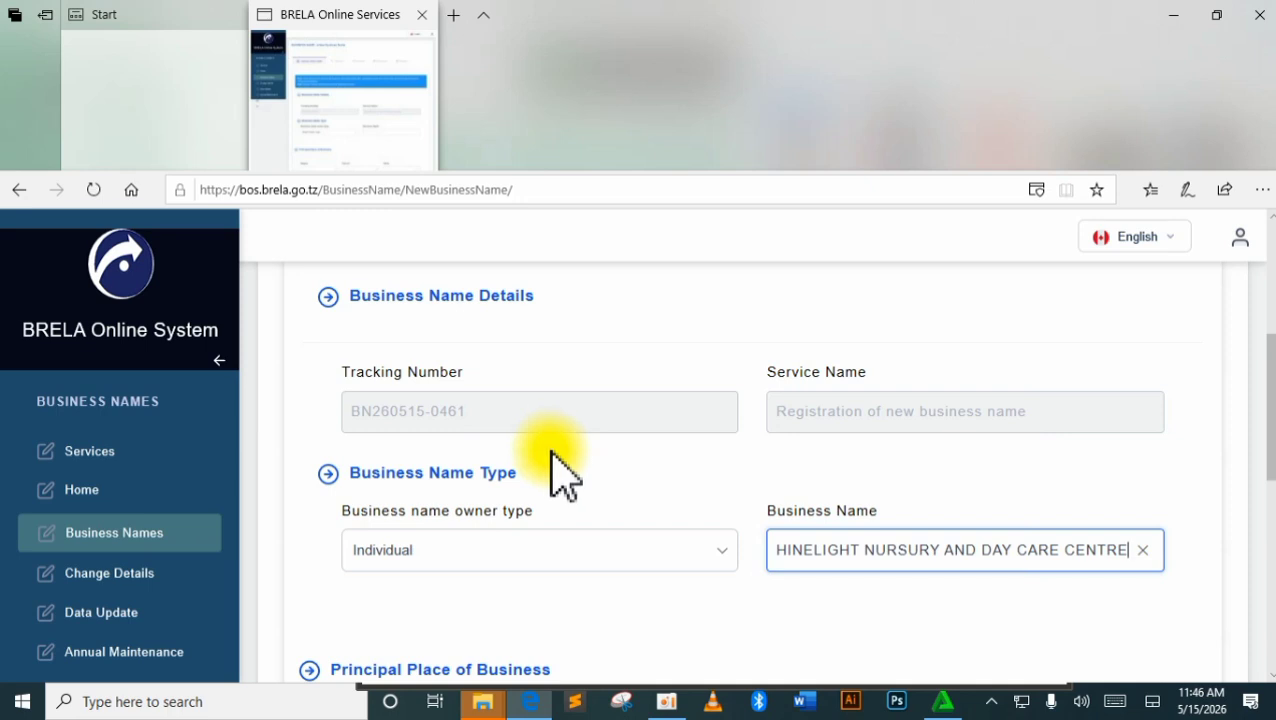
Set the region to Arusha and the district to Arusha CBD.
scroll(565, 482, down, 2)
scroll(570, 490, up, 4)
scroll(570, 490, down, 2)
scroll(568, 494, down, 3)
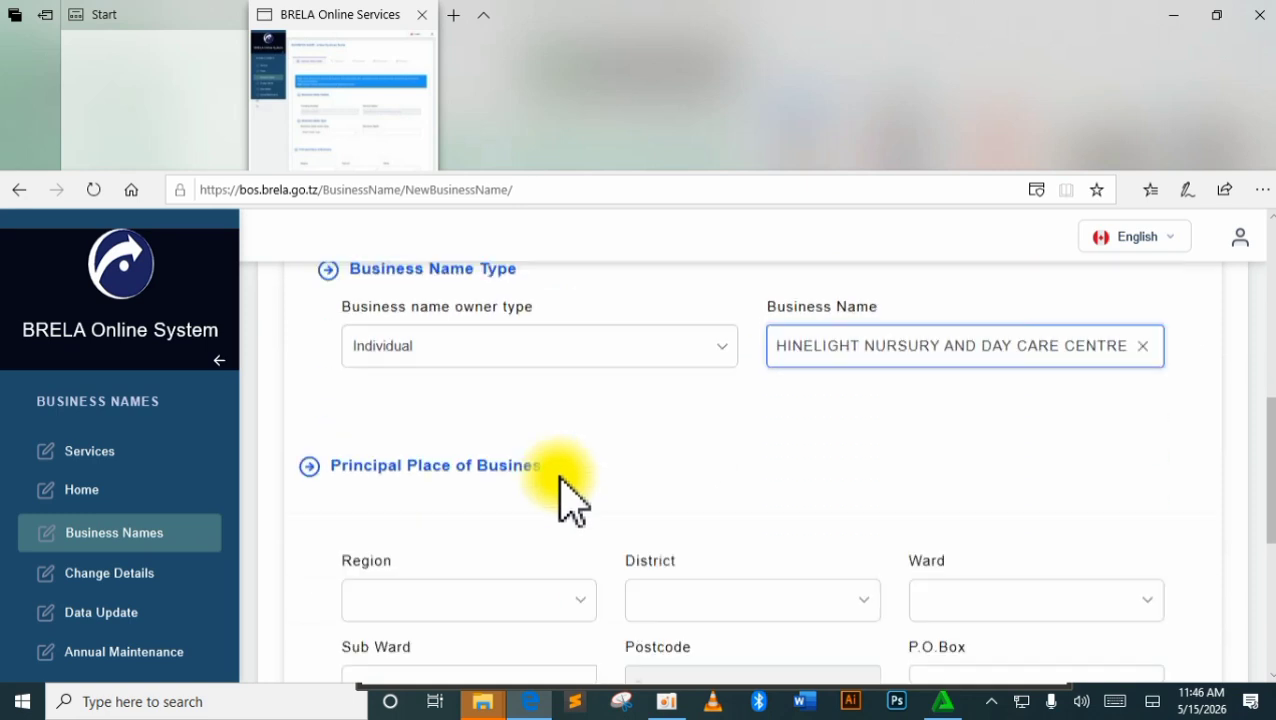
click(586, 534)
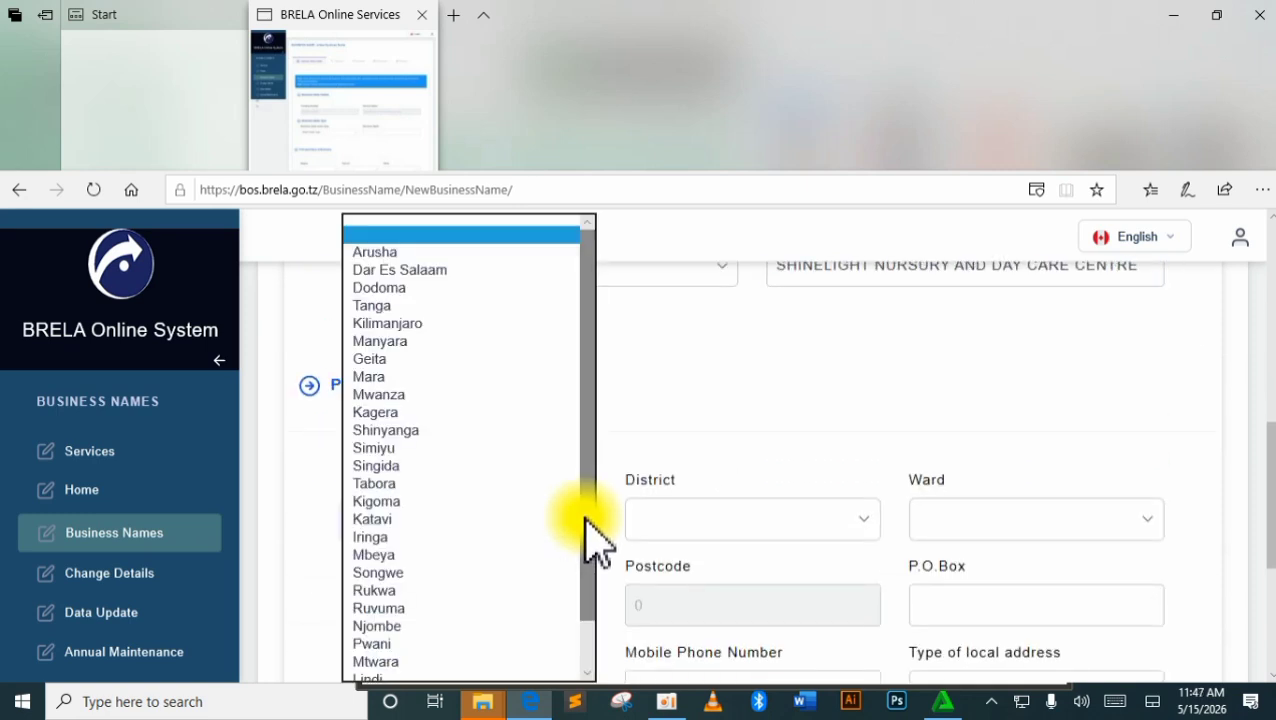
click(420, 252)
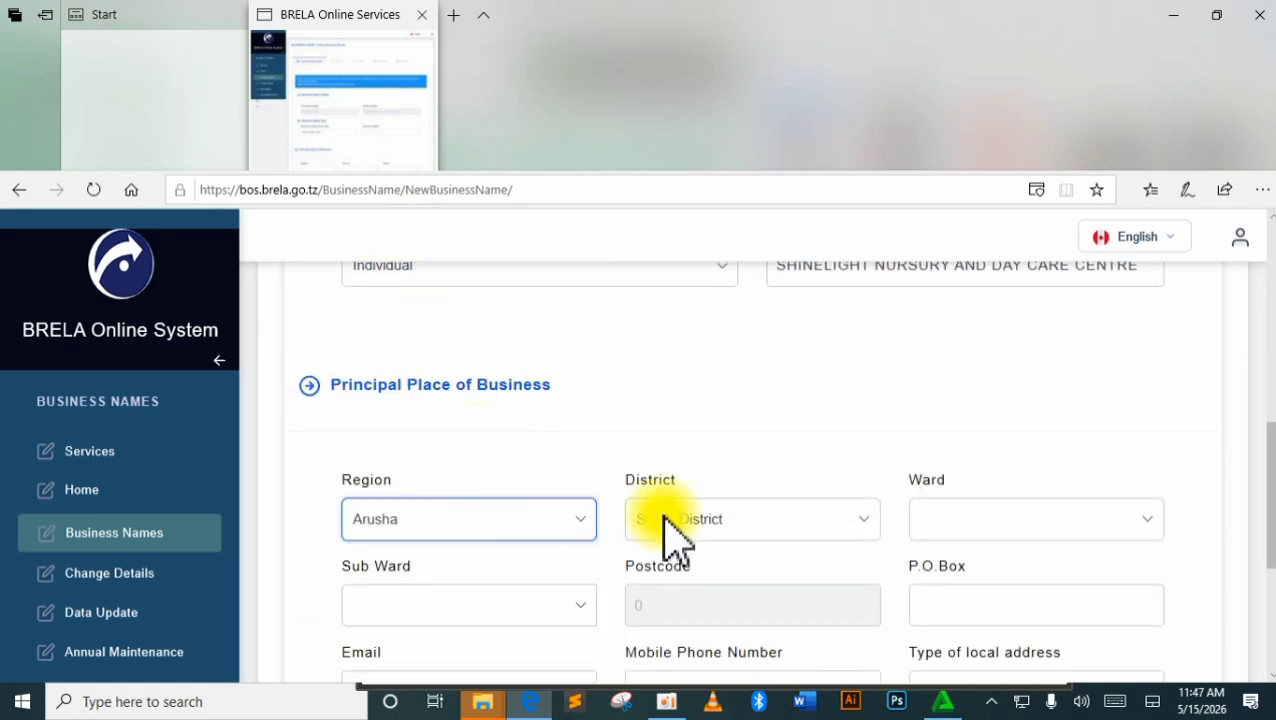
click(843, 521)
click(840, 553)
click(998, 530)
click(817, 521)
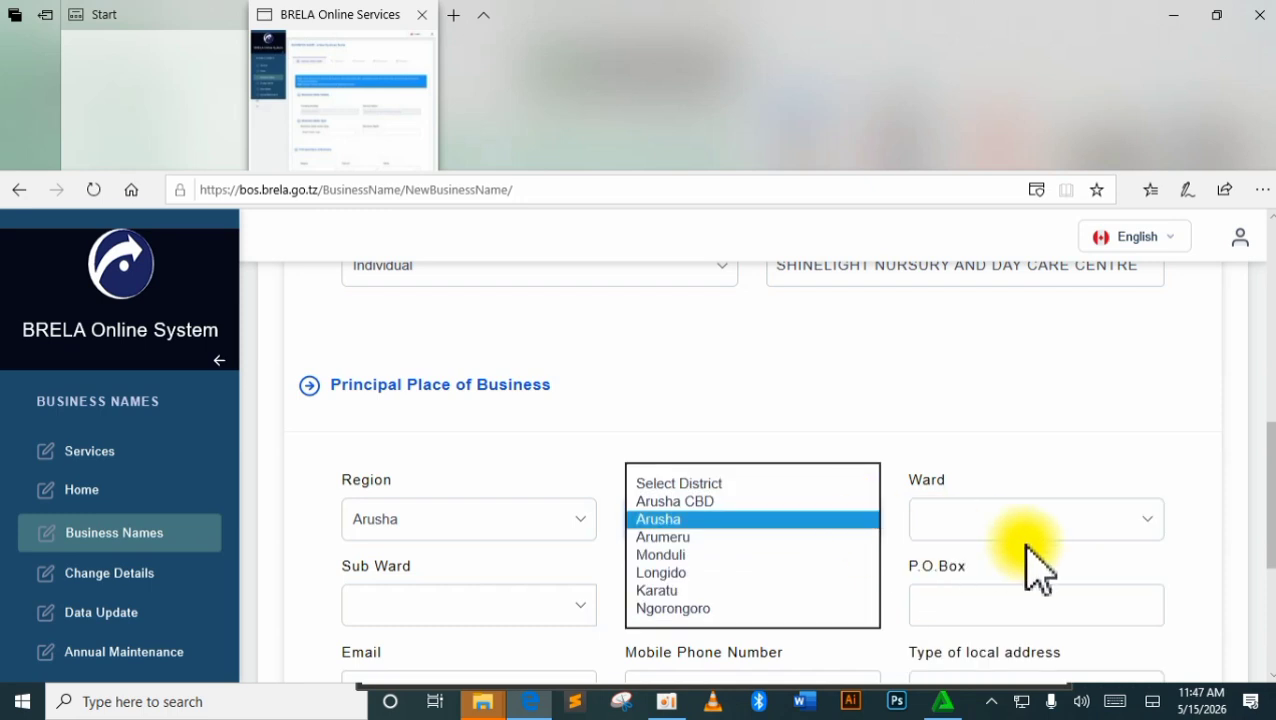
click(1025, 540)
click(821, 529)
click(824, 554)
click(827, 518)
click(732, 485)
Choose Kimandolu as the ward and Tindigani as the sub ward.
click(1150, 521)
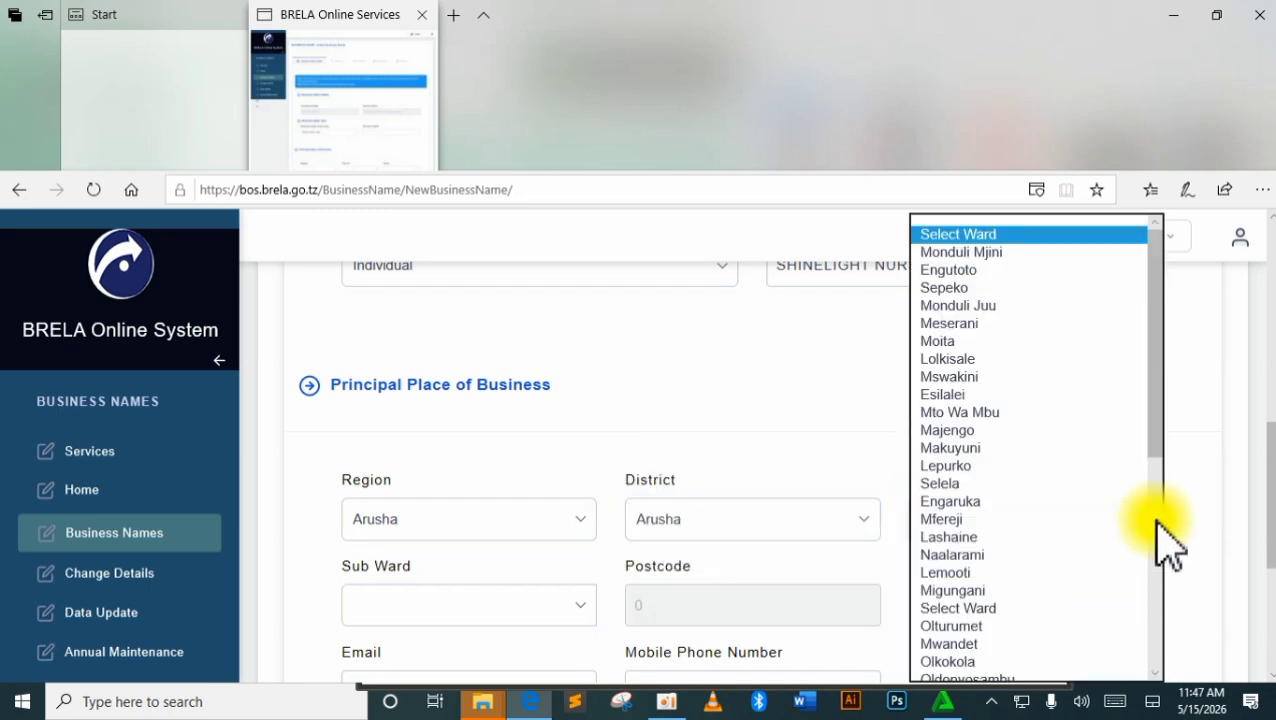
click(859, 525)
click(940, 425)
scroll(700, 490, down, 3)
click(590, 462)
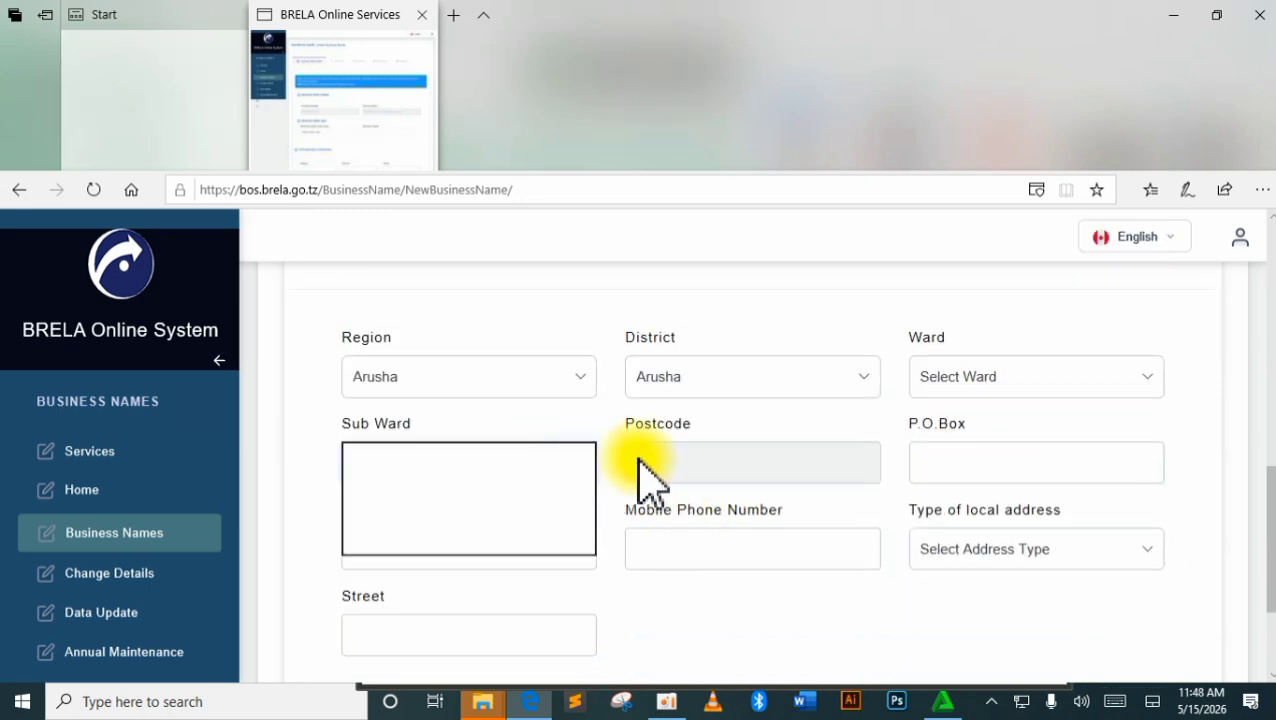
scroll(620, 500, down, 1)
Fill in the business contact email and mobile number.
click(516, 478)
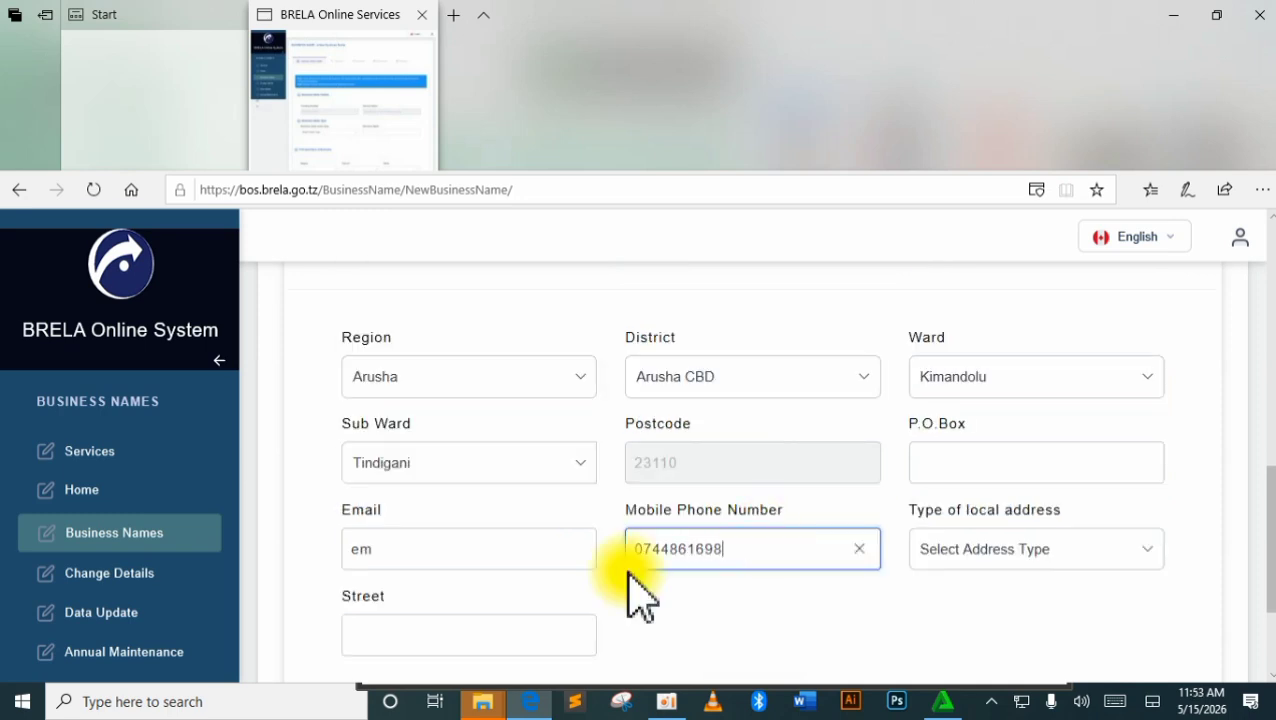
click(437, 553)
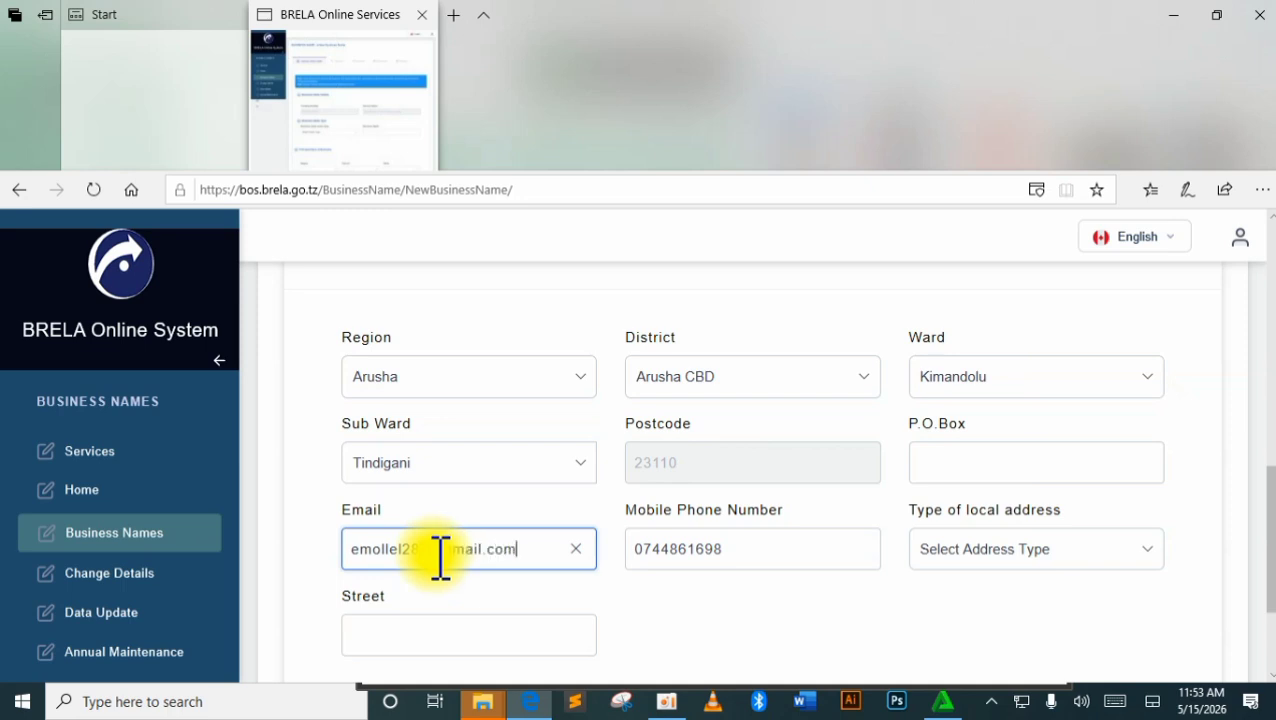
Set the type of local address to Unsurveyed.
click(1136, 556)
click(1070, 567)
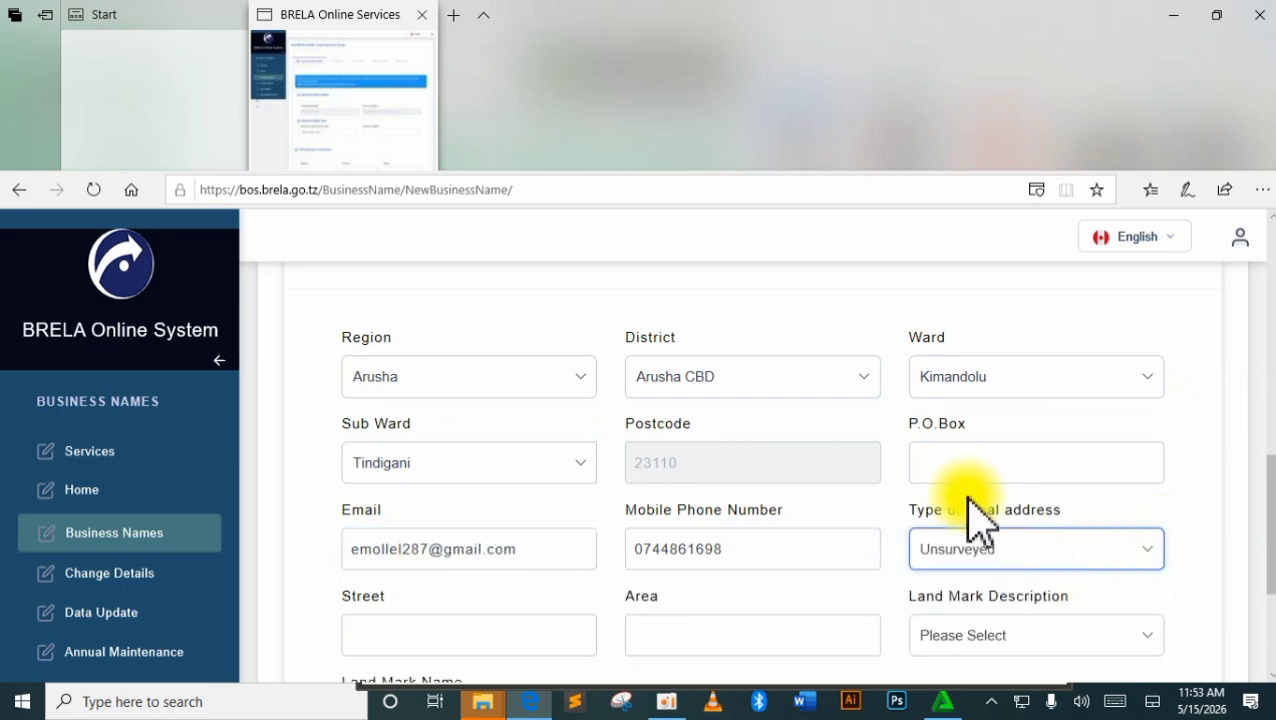
scroll(975, 520, down, 2)
click(1133, 474)
click(1019, 461)
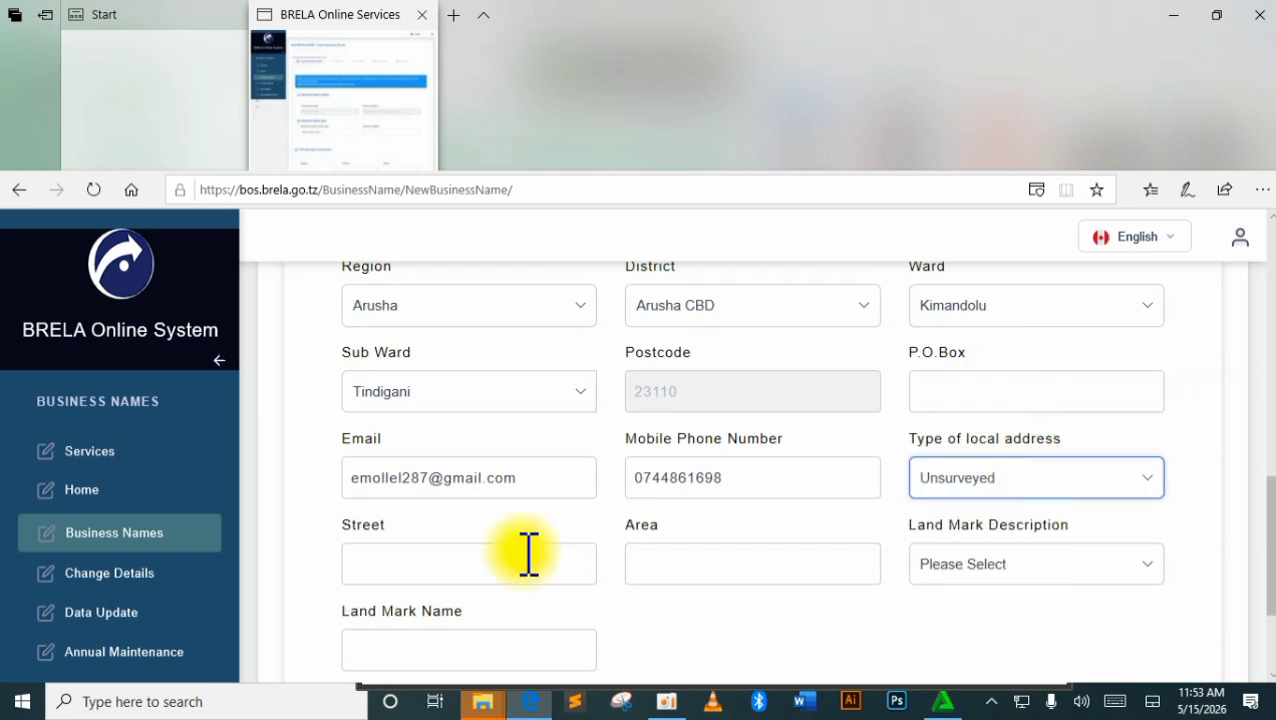
Enter the street and area of the business address.
click(529, 556)
scroll(560, 575, down, 1)
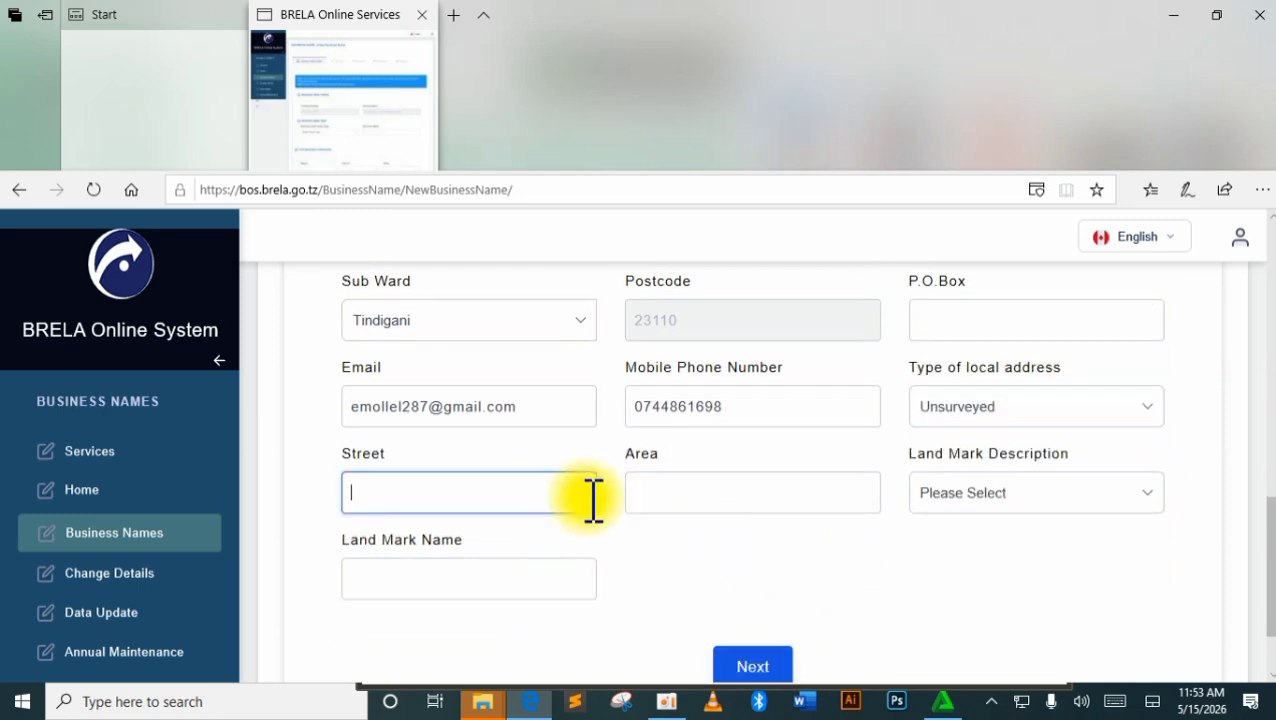
scroll(421, 356, up, 1)
click(410, 392)
click(428, 551)
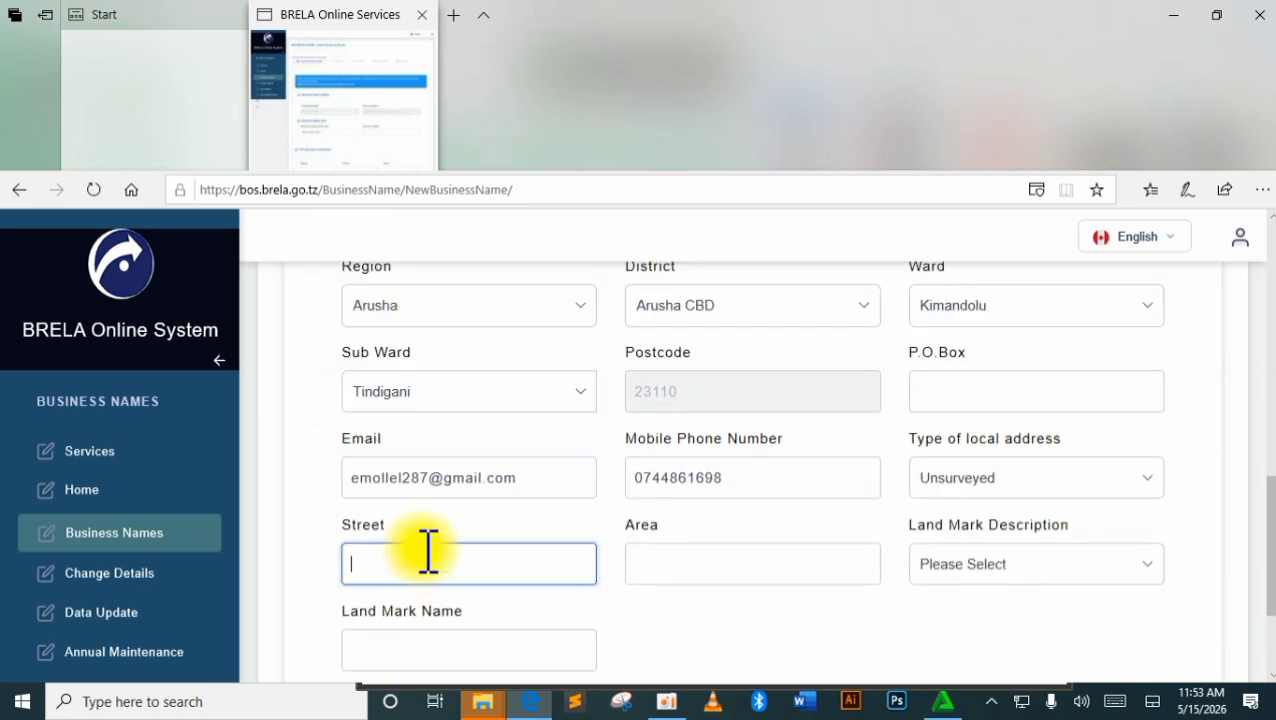
click(688, 565)
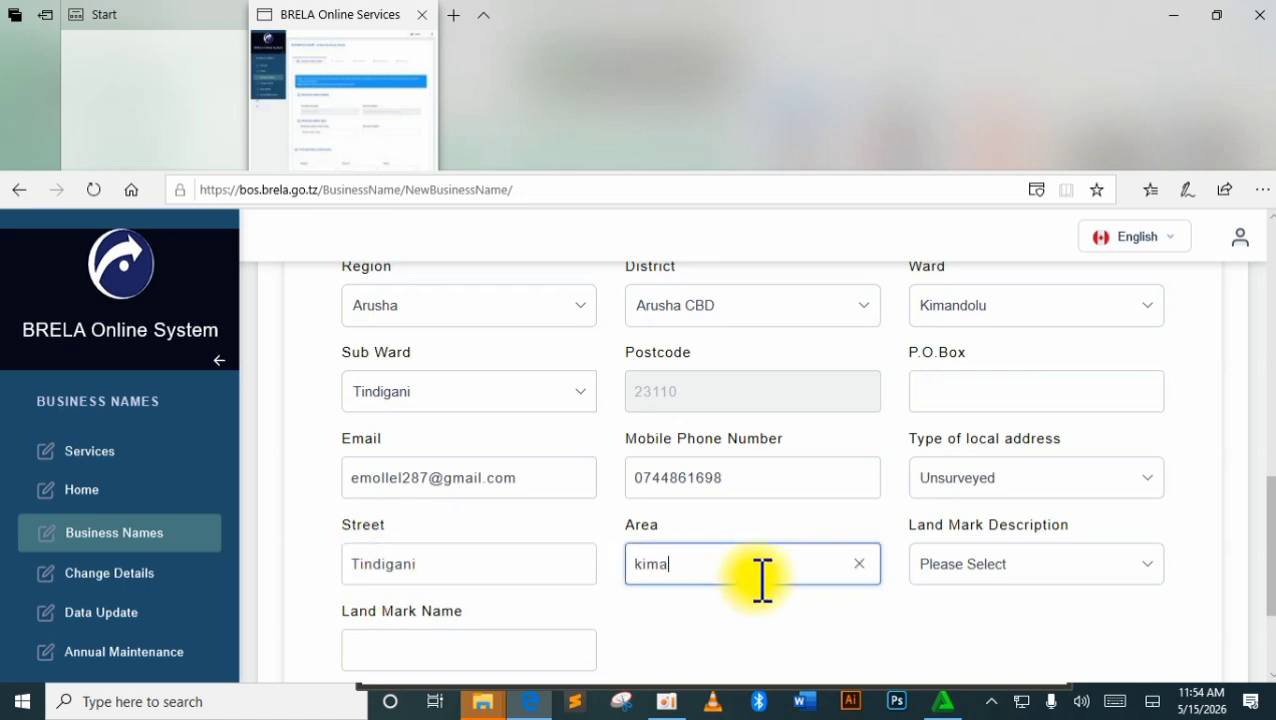
Set the landmark description to 'karibu na' and enter the landmark name.
click(1025, 568)
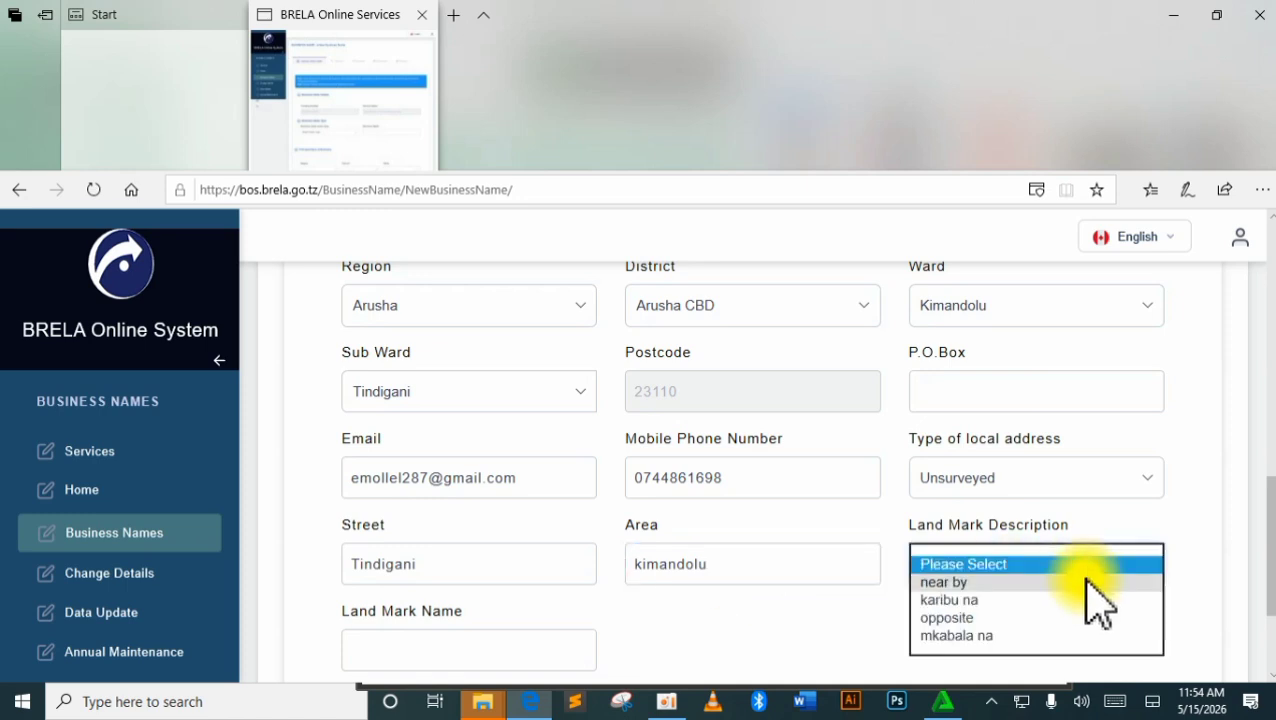
click(1080, 600)
scroll(450, 570, down, 1)
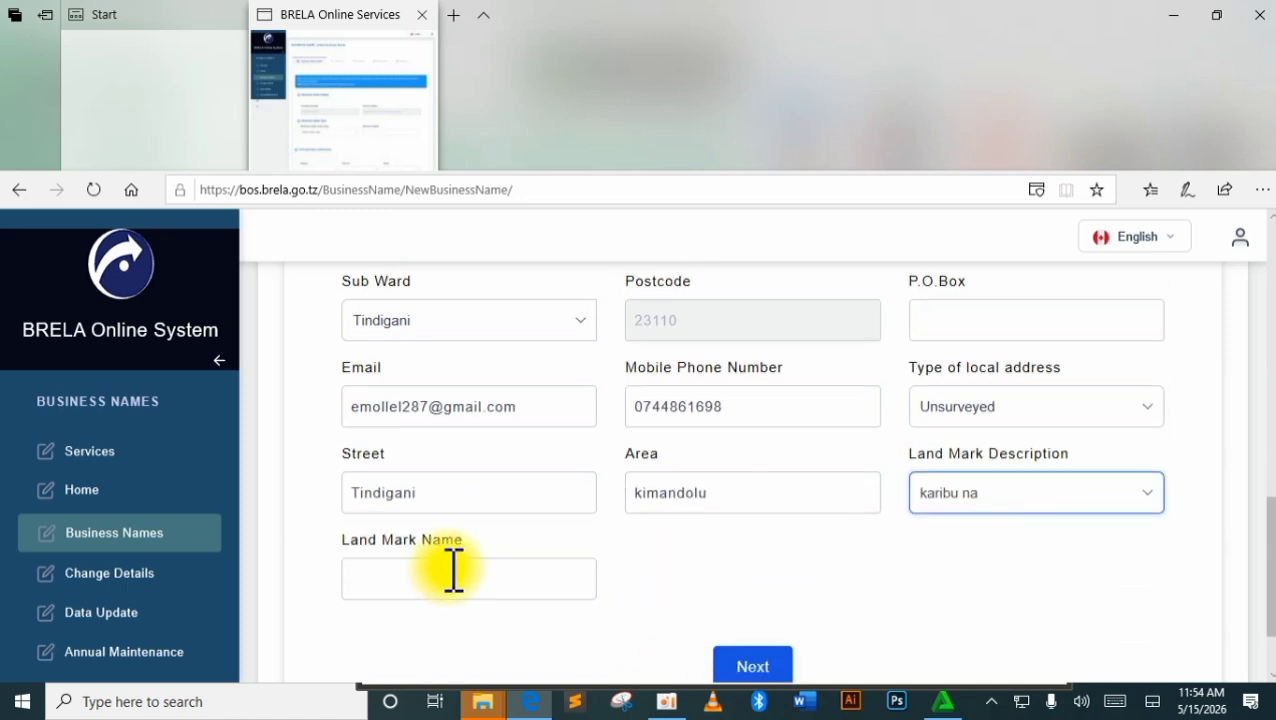
click(452, 585)
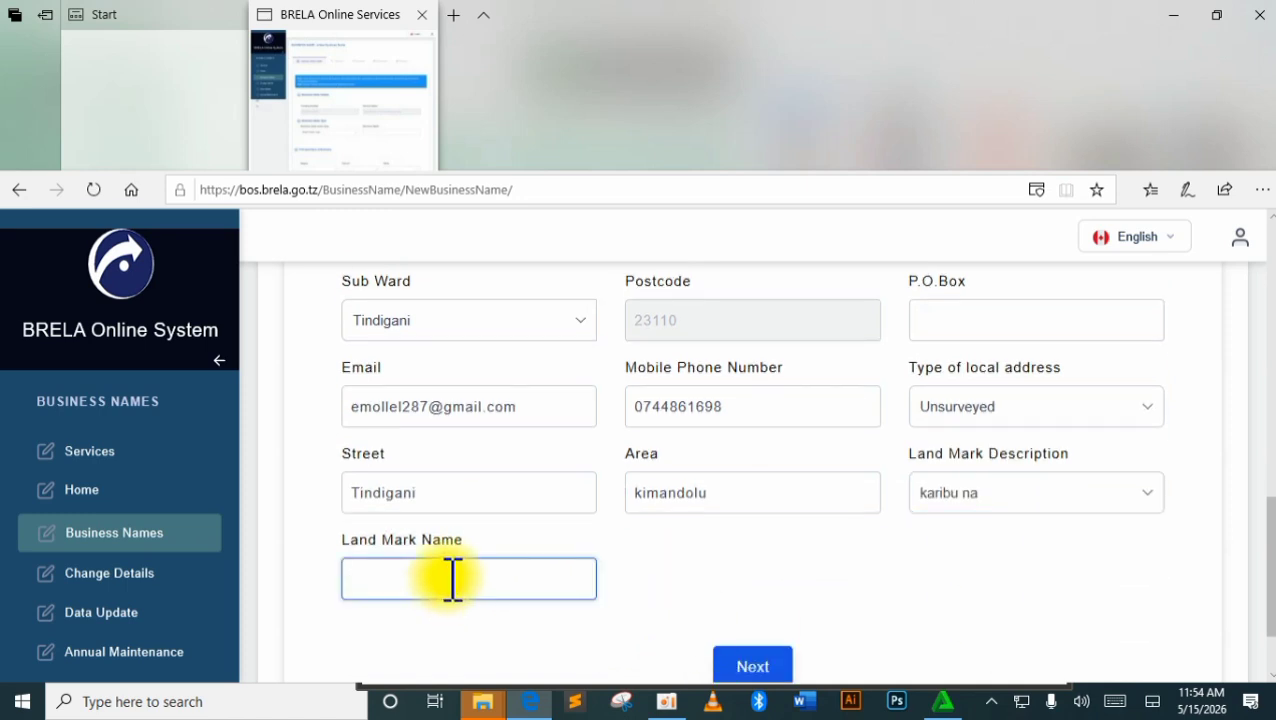
scroll(627, 556, down, 1)
scroll(755, 584, up, 6)
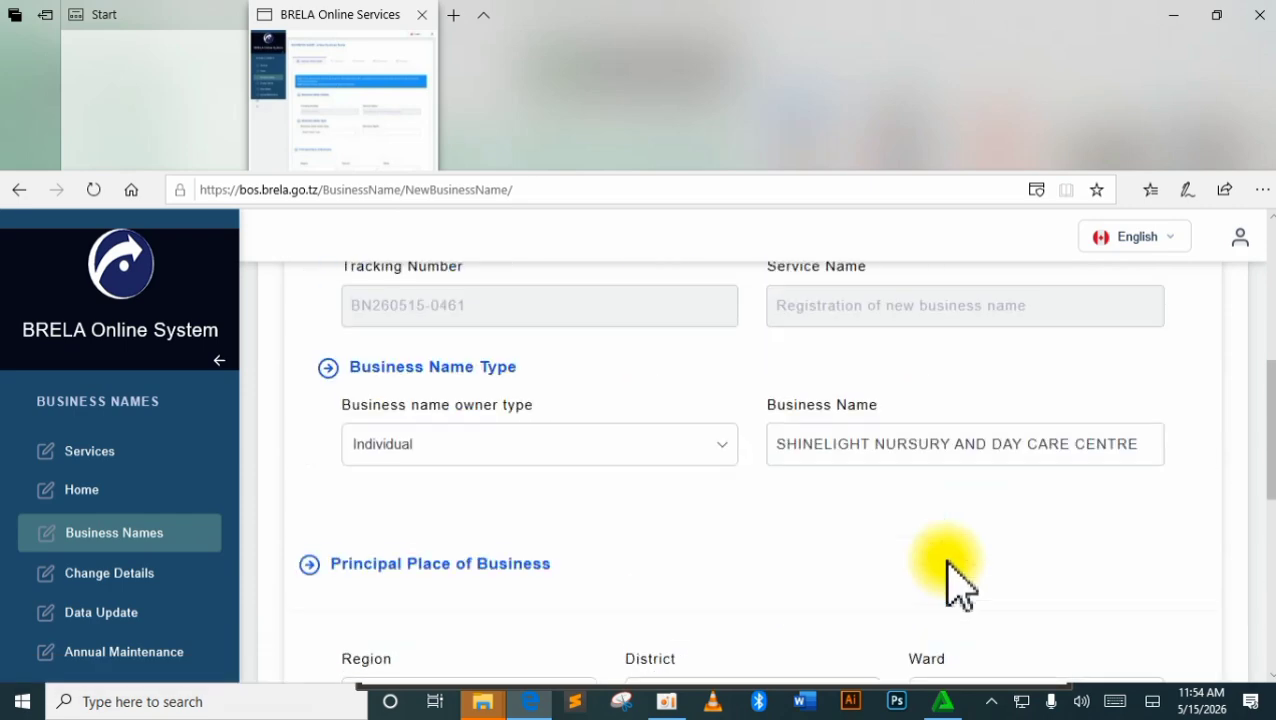
Correct the landmark name to 'shule ya msingi ERETO'.
scroll(850, 590, up, 3)
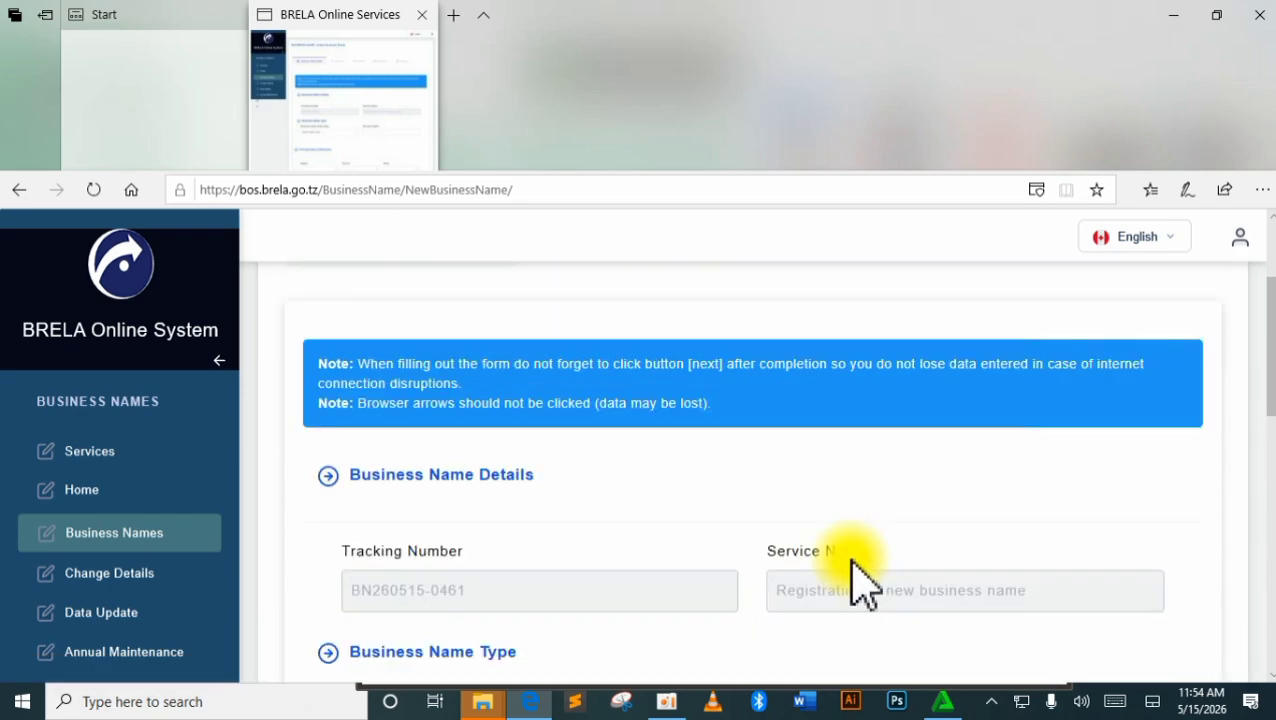
scroll(860, 580, down, 12)
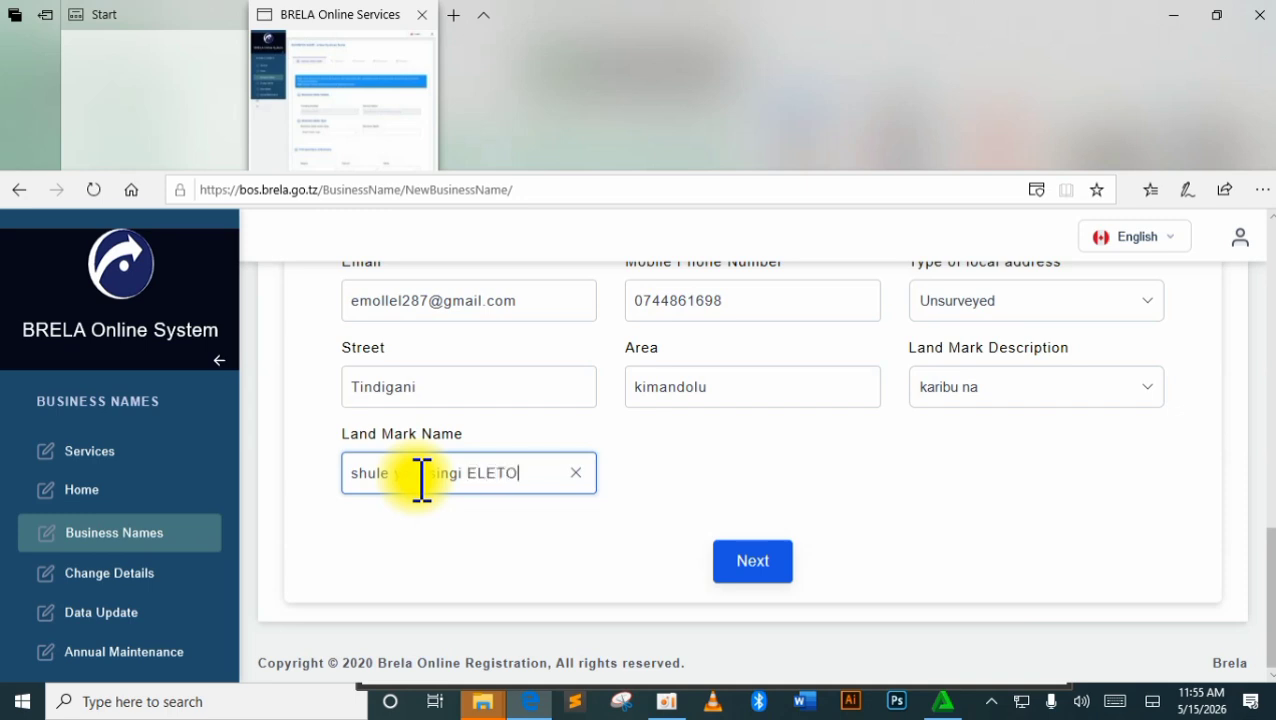
click(490, 476)
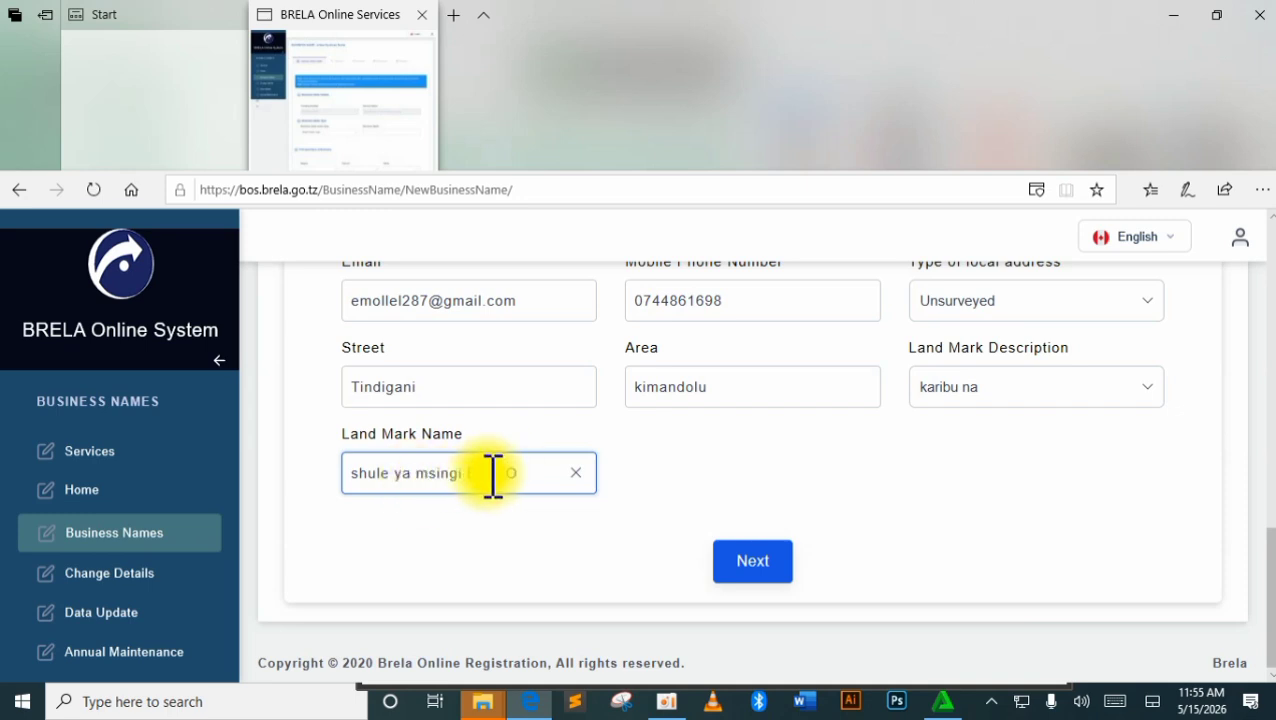
key(BackSpace)
text(R)
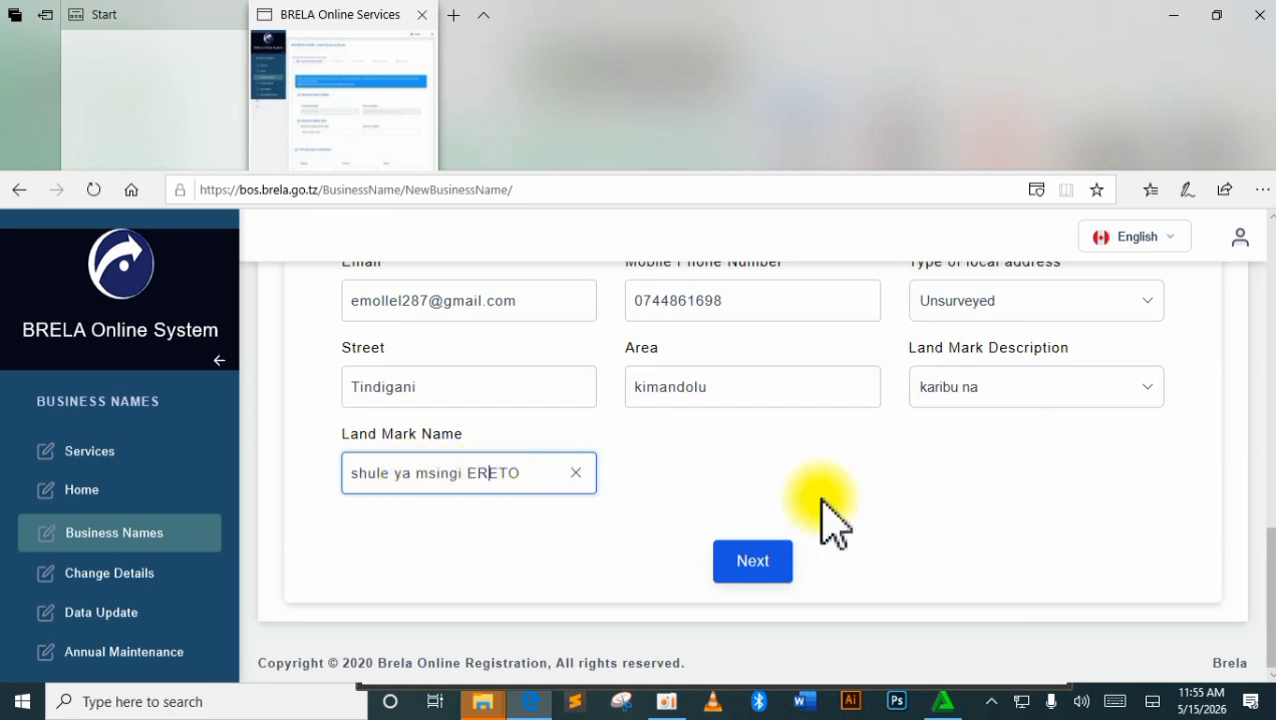
scroll(900, 500, up, 2)
Enter the P.O. Box number and save the details with Next.
click(990, 357)
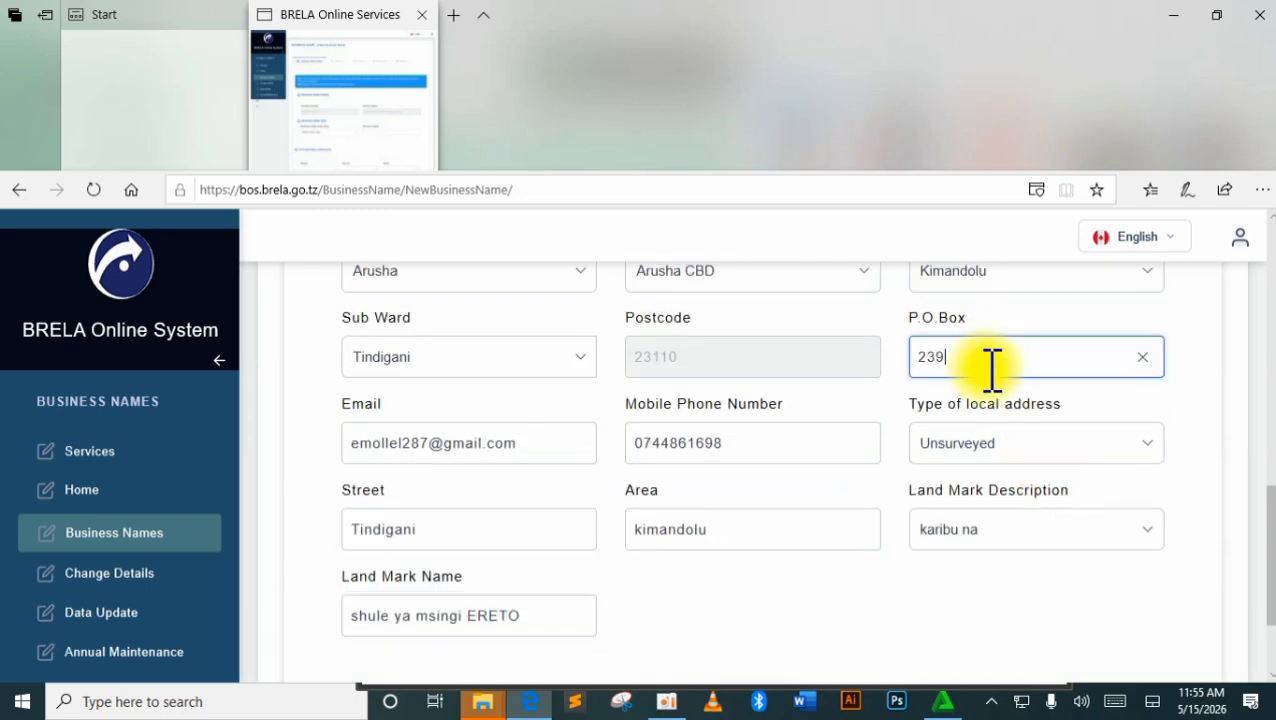
scroll(985, 390, down, 1)
scroll(800, 480, down, 1)
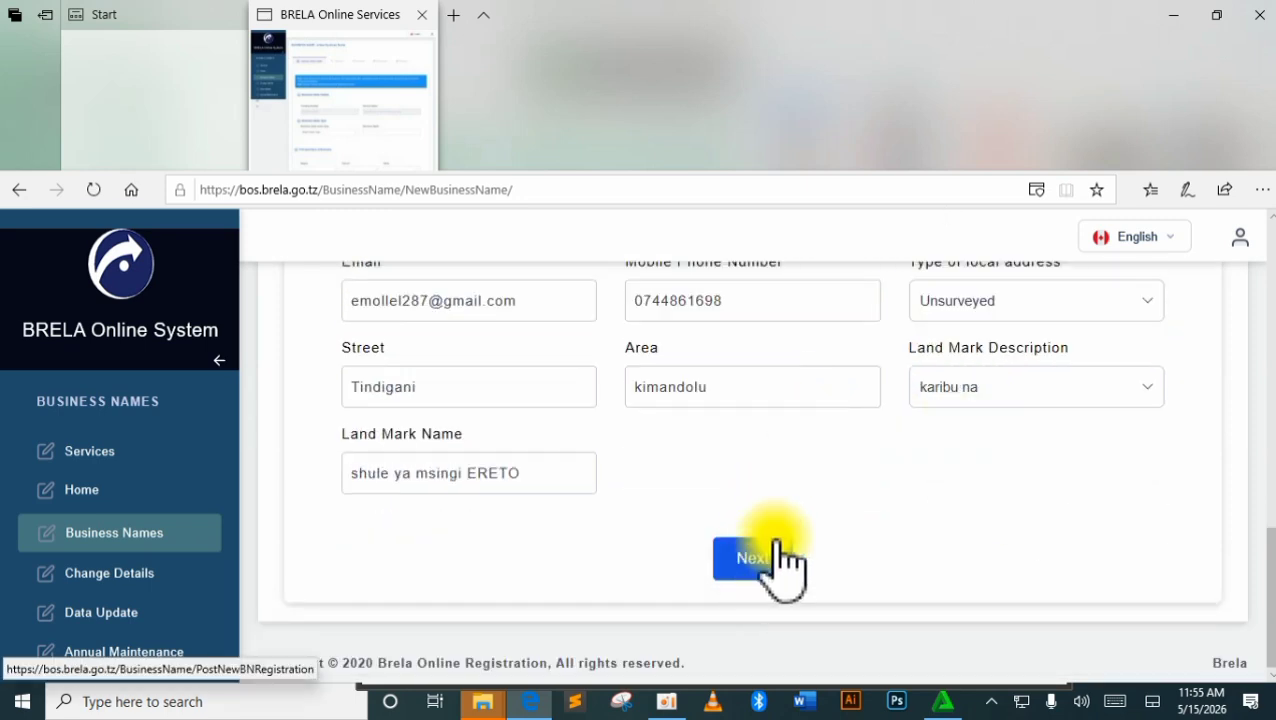
click(776, 552)
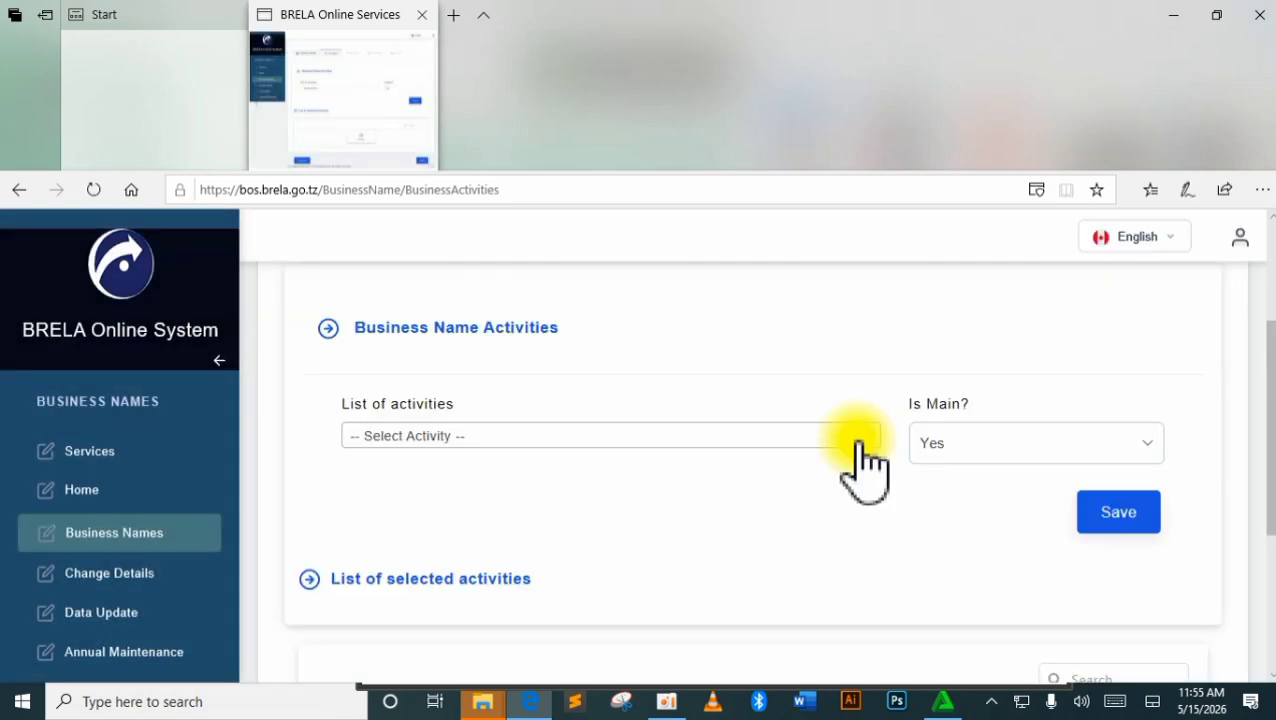
Search the activity list for 'day' and select Child day-care activities.
click(858, 450)
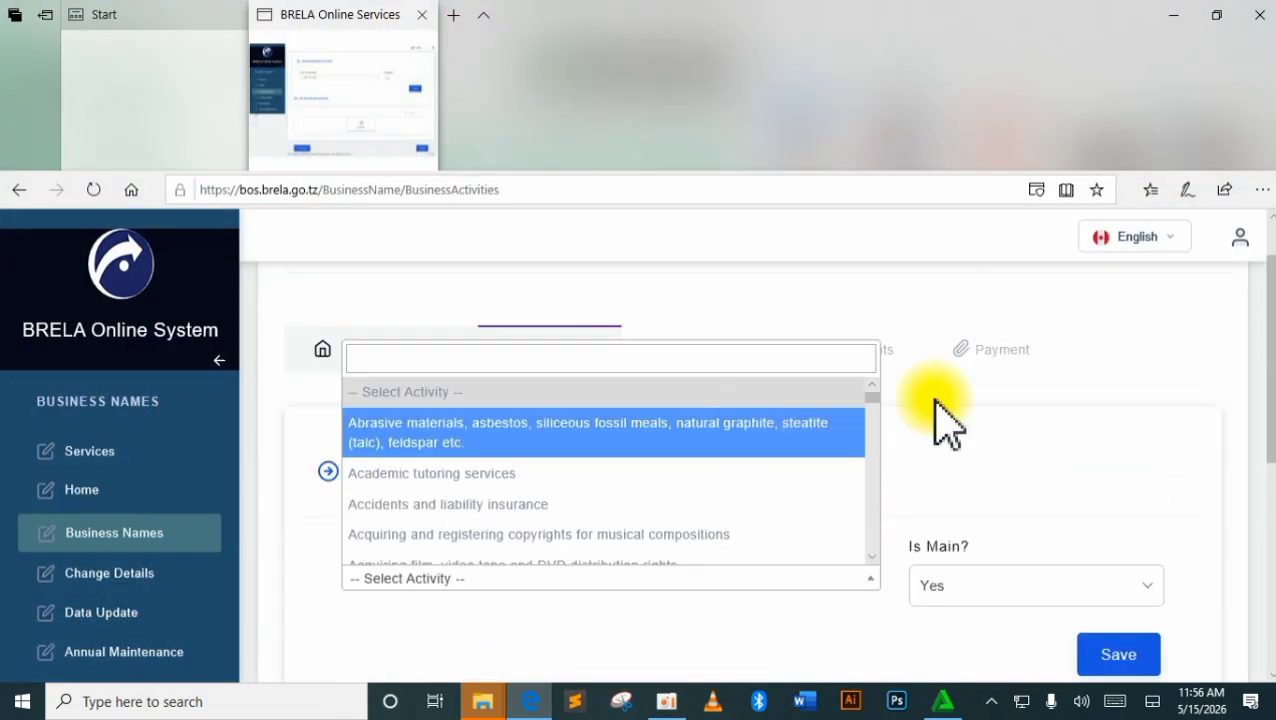
text(day)
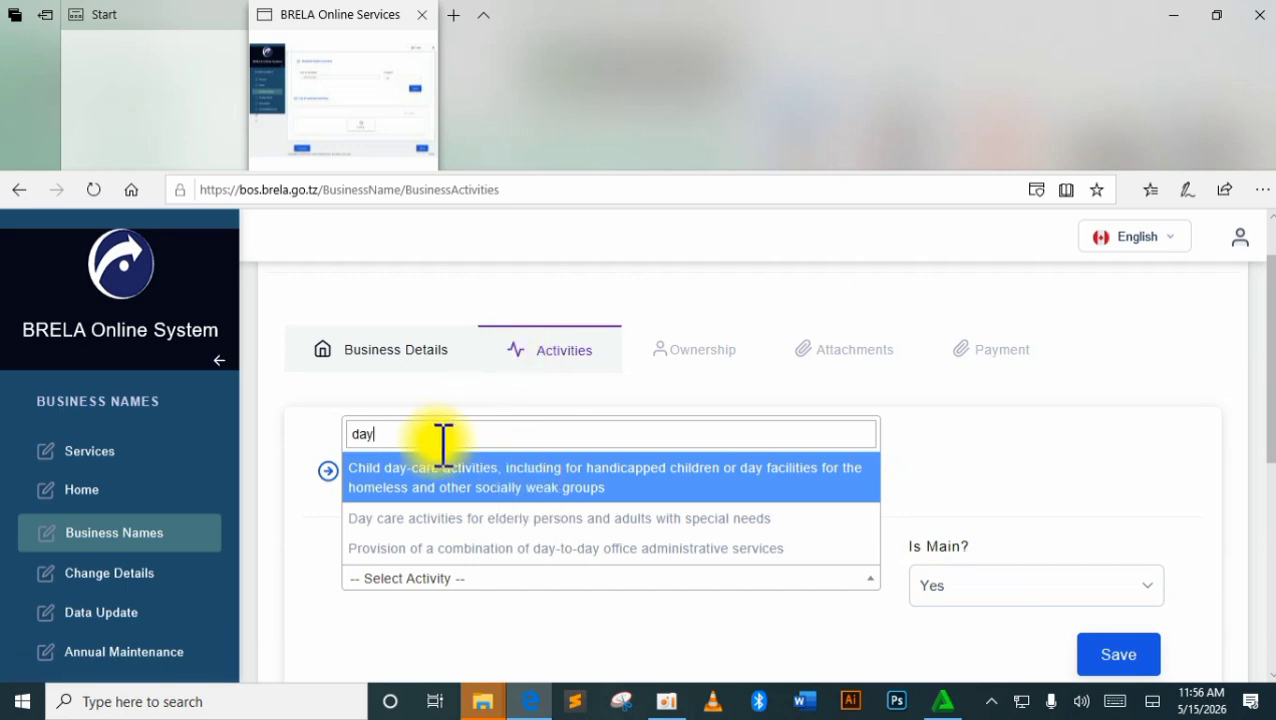
key(BackSpace)
key(BackSpace)
key(BackSpace)
text(nursary)
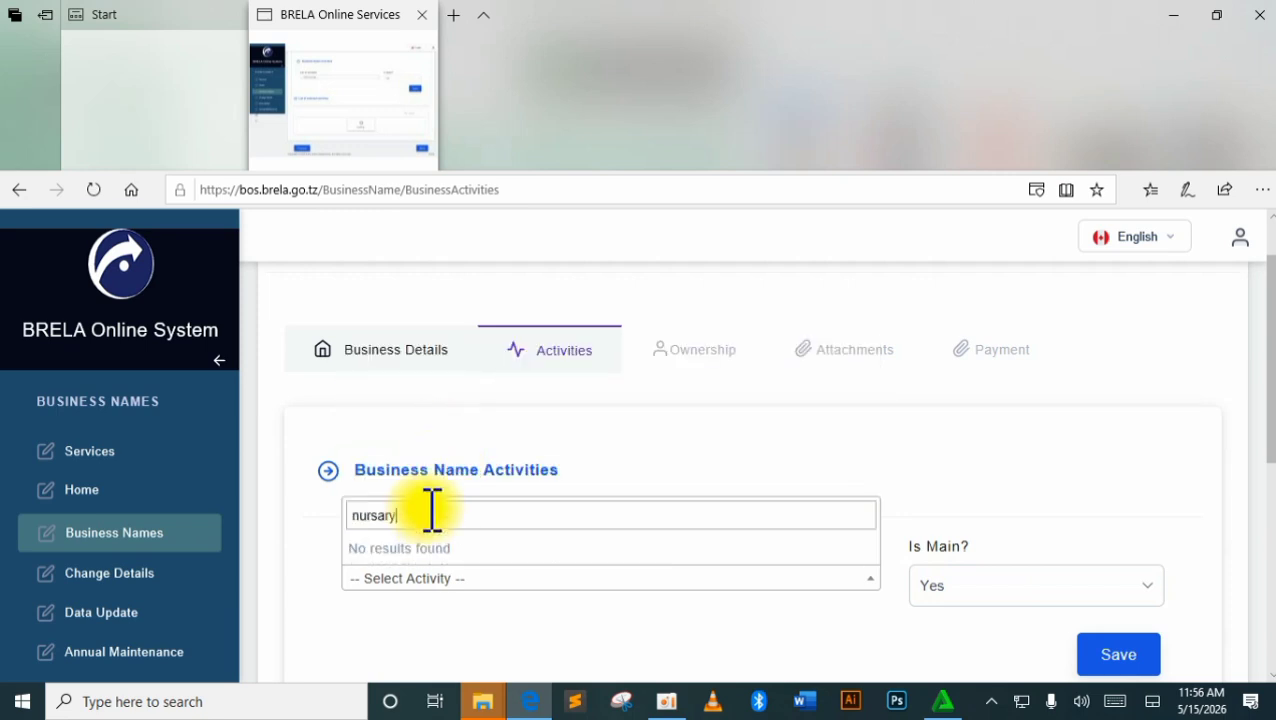
key(BackSpace)
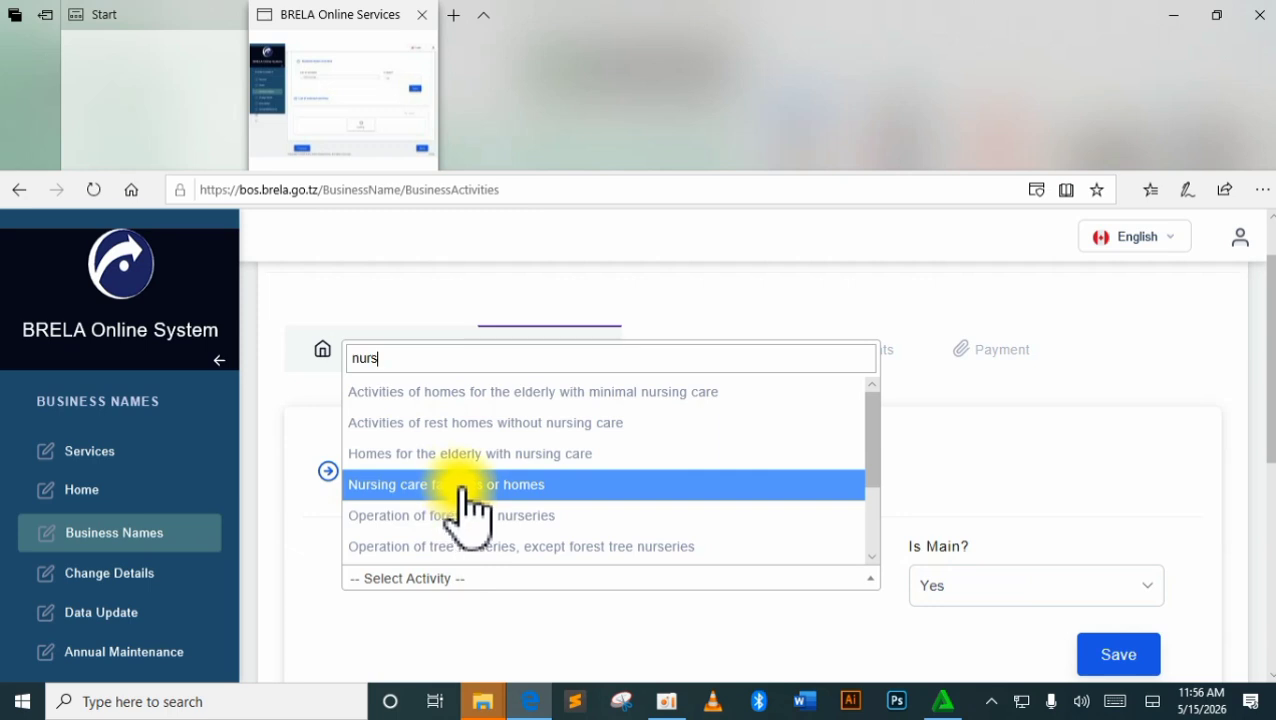
text(a)
key(BackSpace)
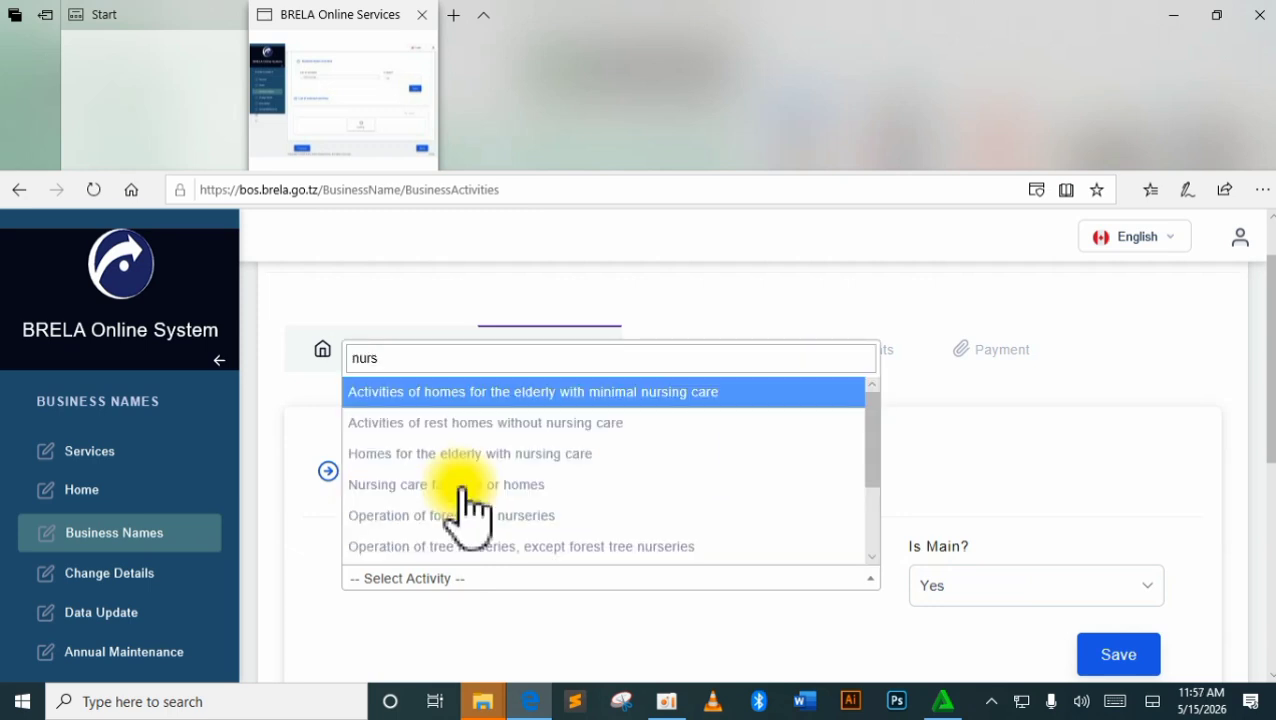
key(BackSpace)
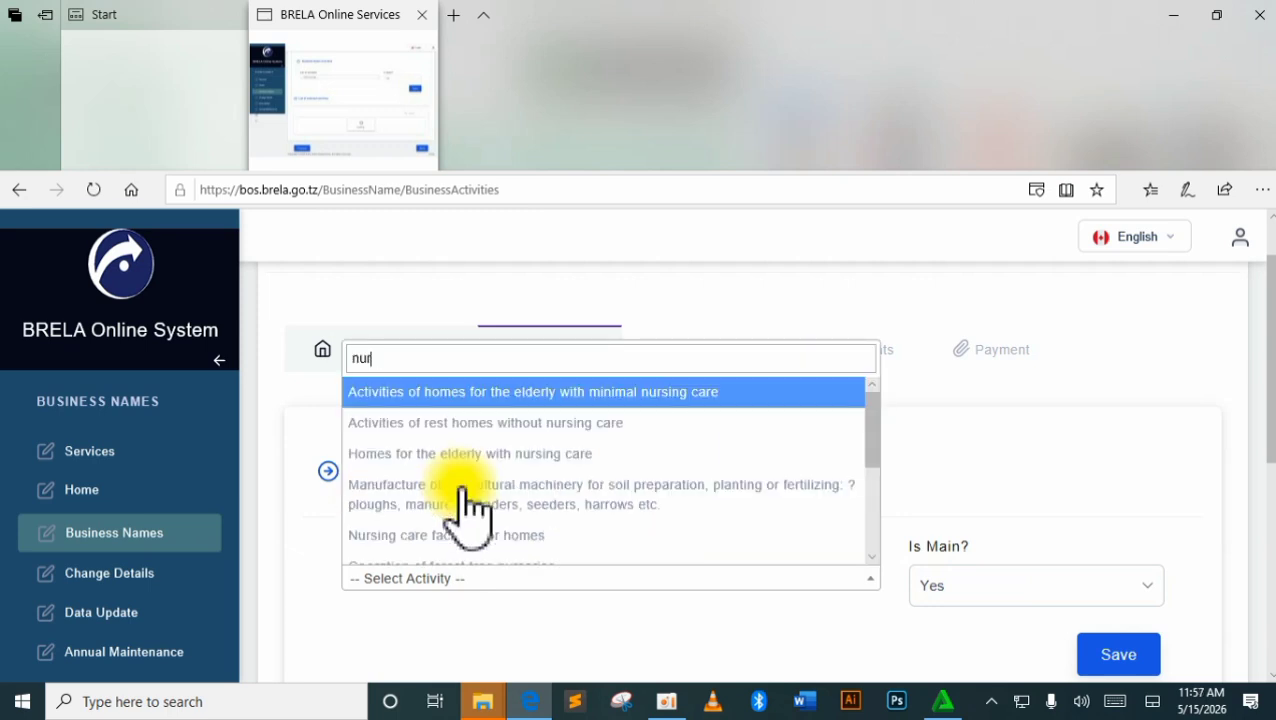
key(BackSpace)
key(BackSpace)
key(BackSpace)
text(day)
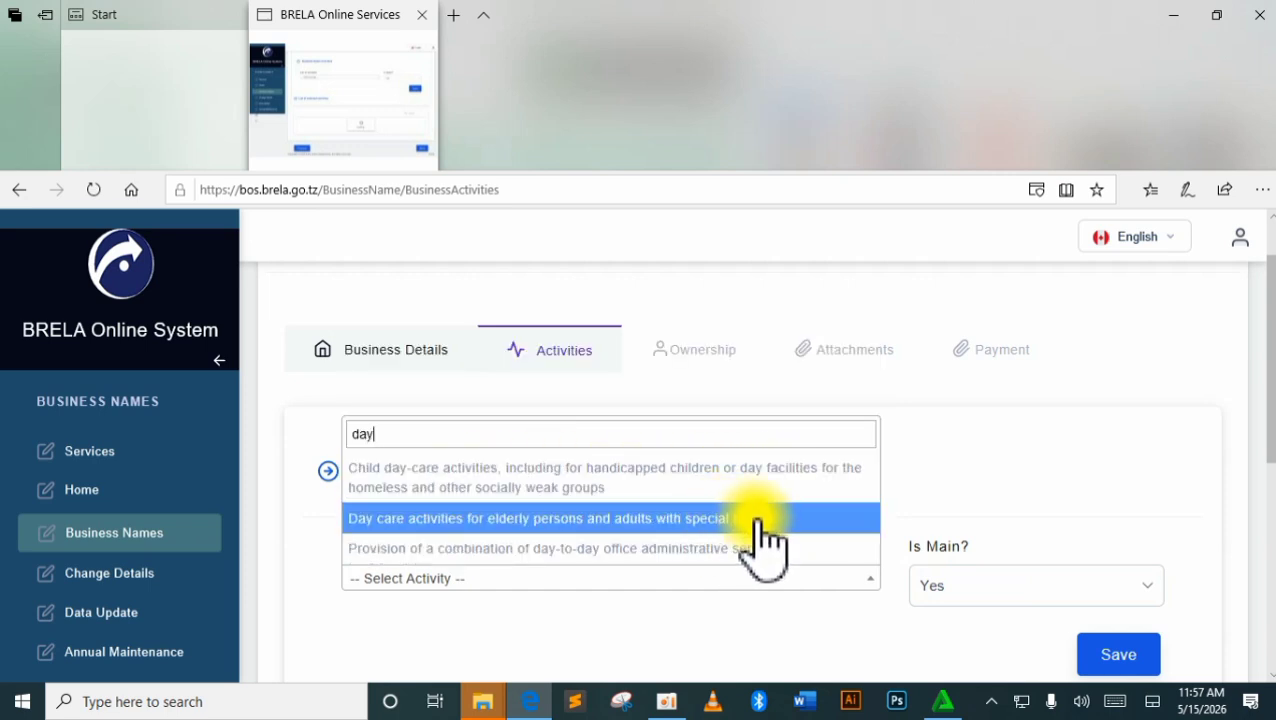
scroll(765, 540, down, 1)
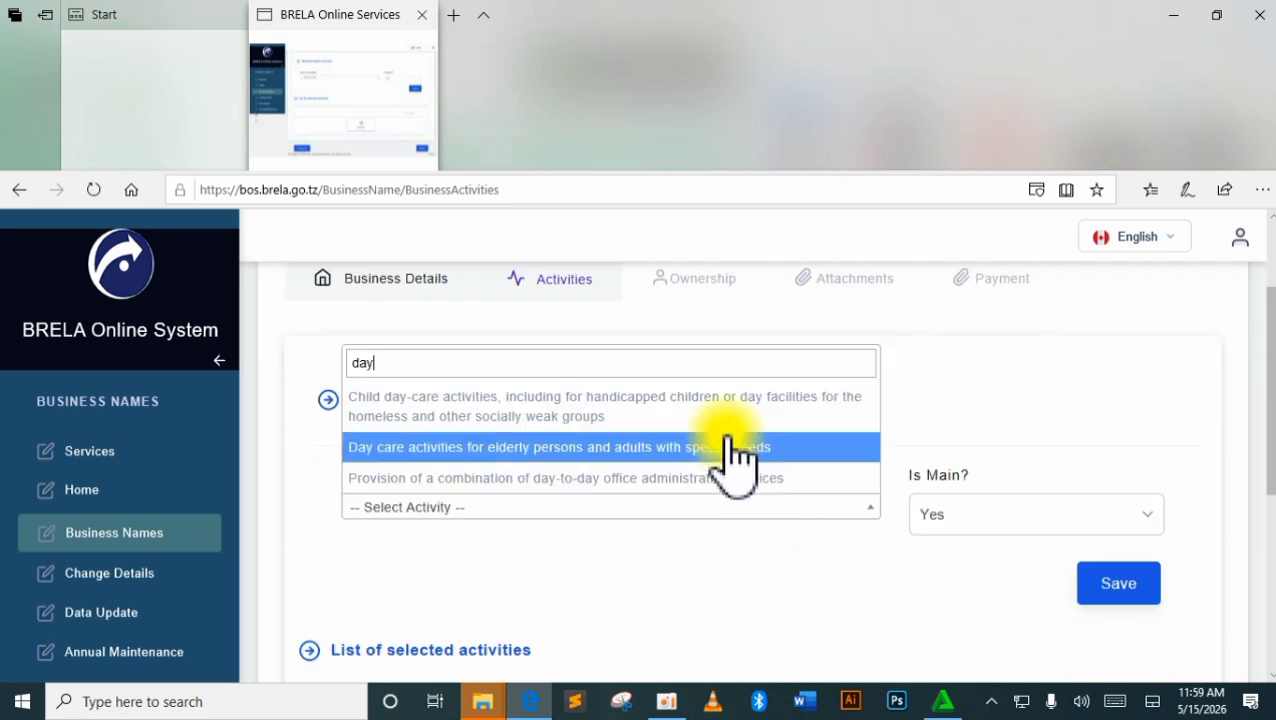
click(712, 406)
Set Is Main? to No and save the activity.
click(948, 520)
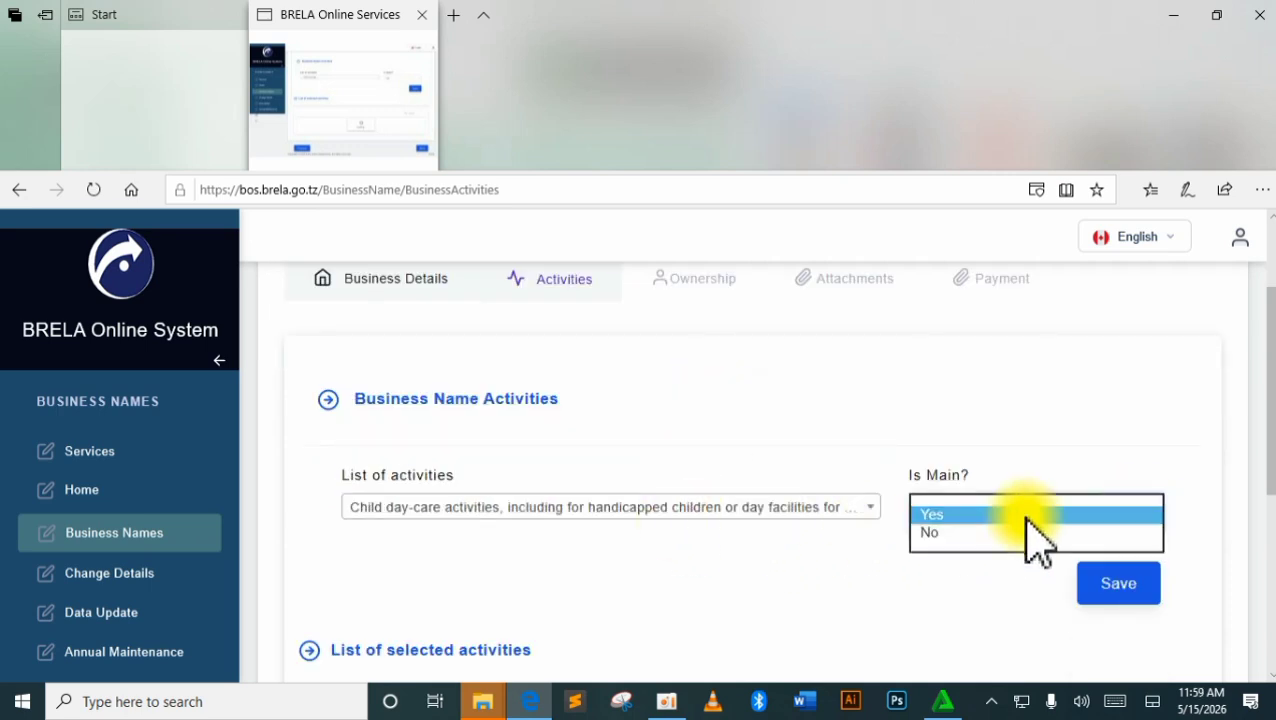
click(1030, 534)
scroll(960, 568, down, 1)
scroll(915, 575, up, 2)
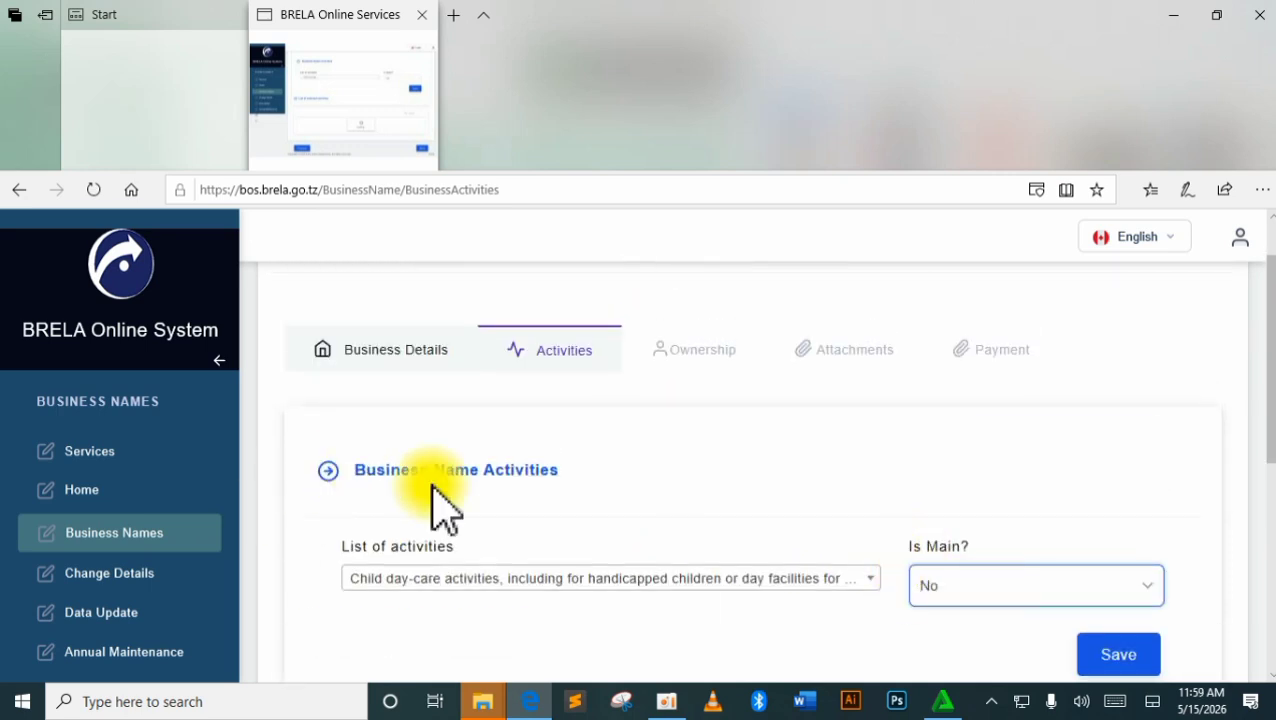
scroll(530, 510, up, 1)
scroll(712, 535, down, 2)
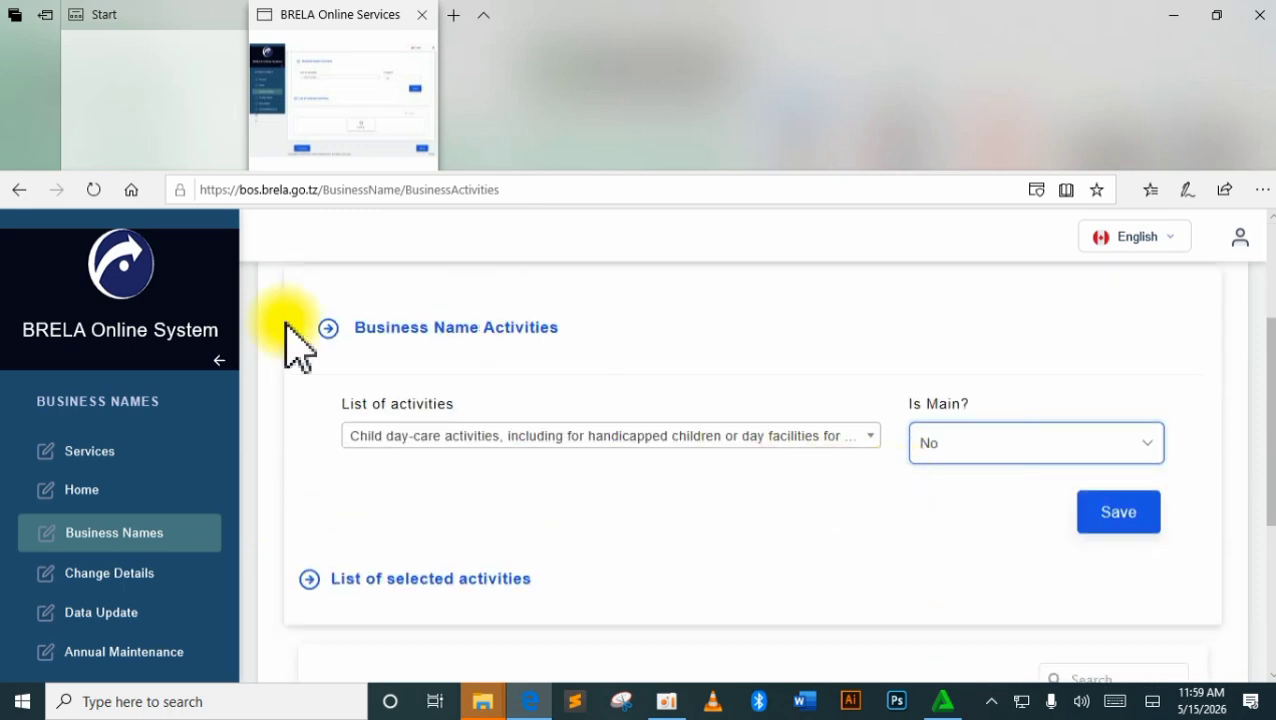
click(331, 330)
scroll(527, 580, down, 3)
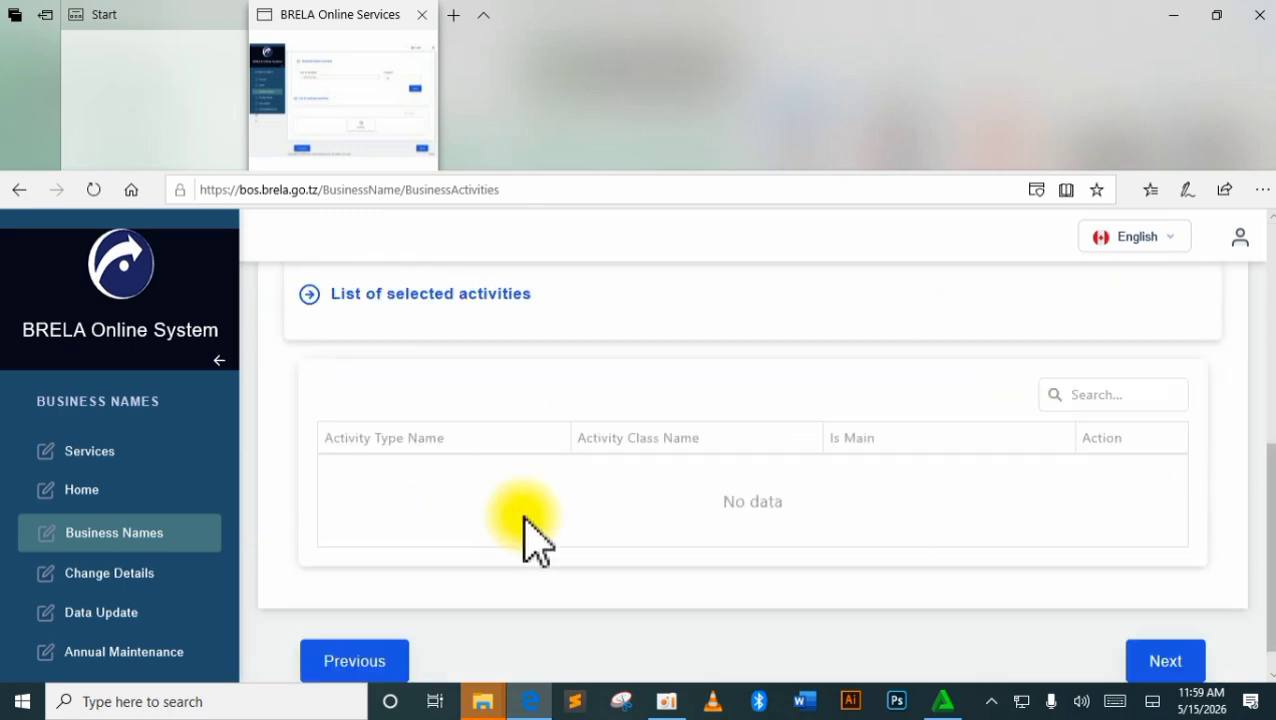
scroll(527, 530, up, 3)
click(1117, 475)
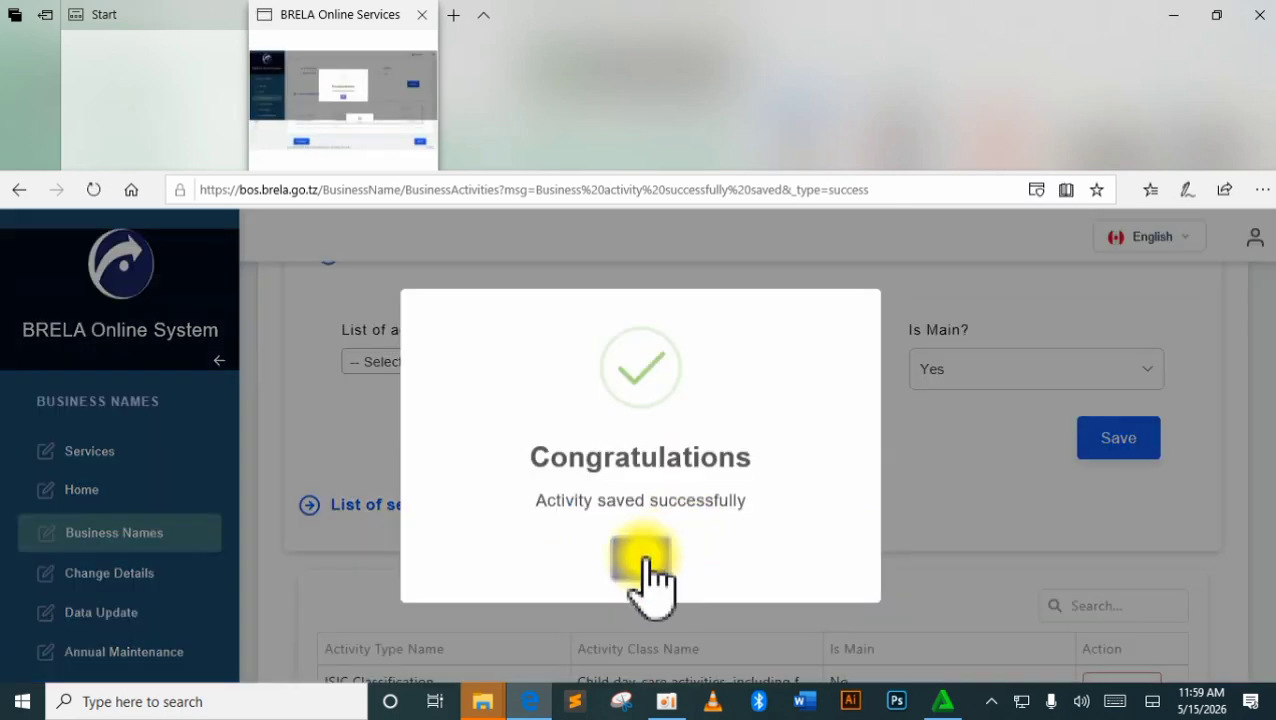
Dismiss the Congratulations popup and search the activity list, settling on the term 'day'.
click(644, 572)
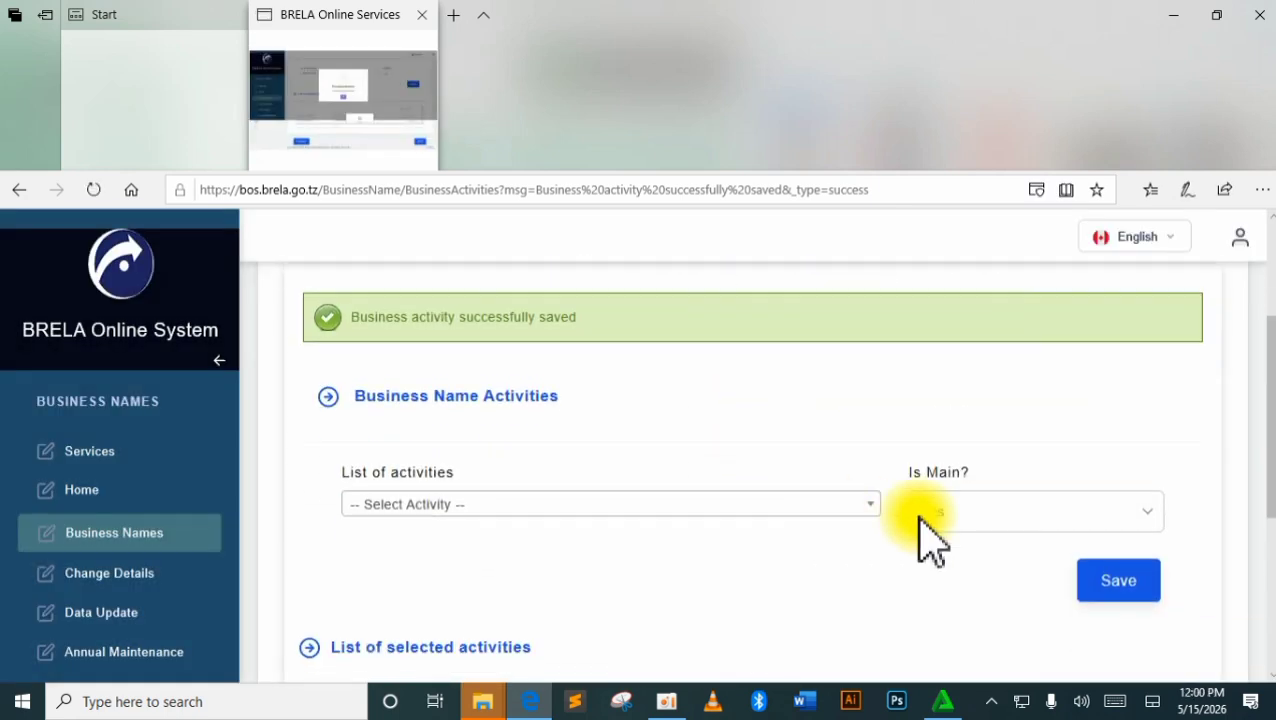
click(870, 505)
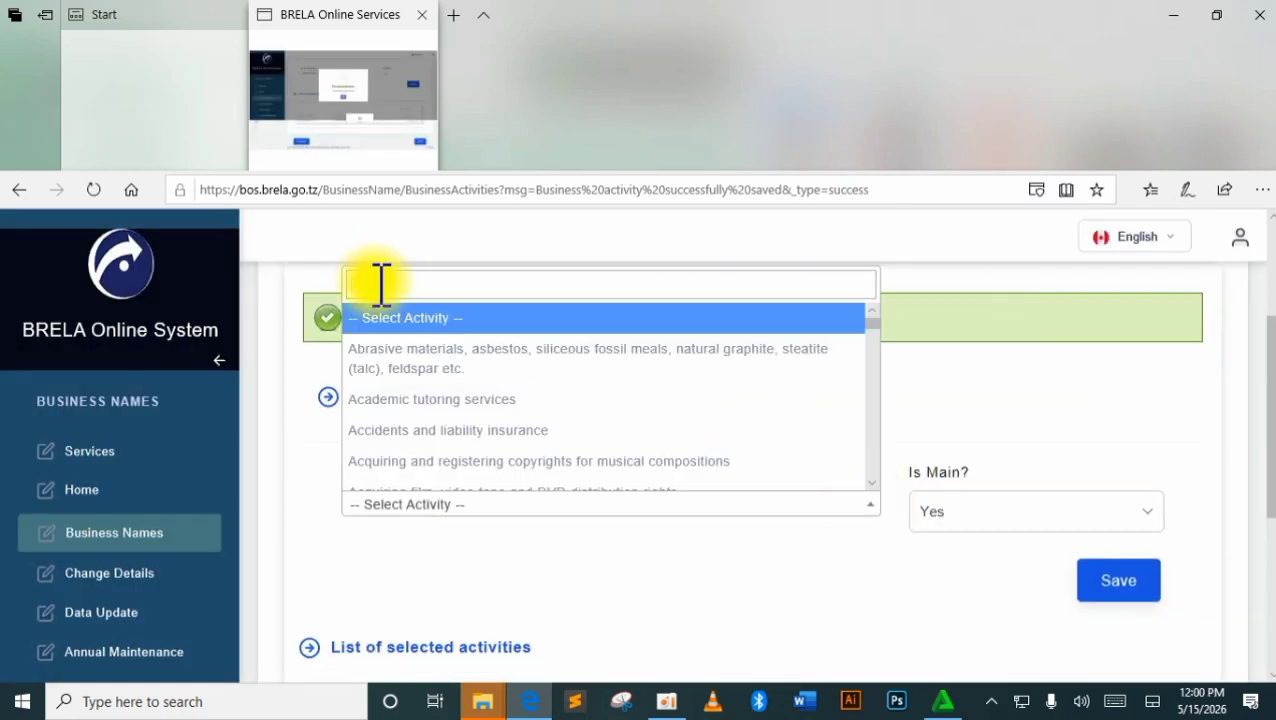
text(pre p)
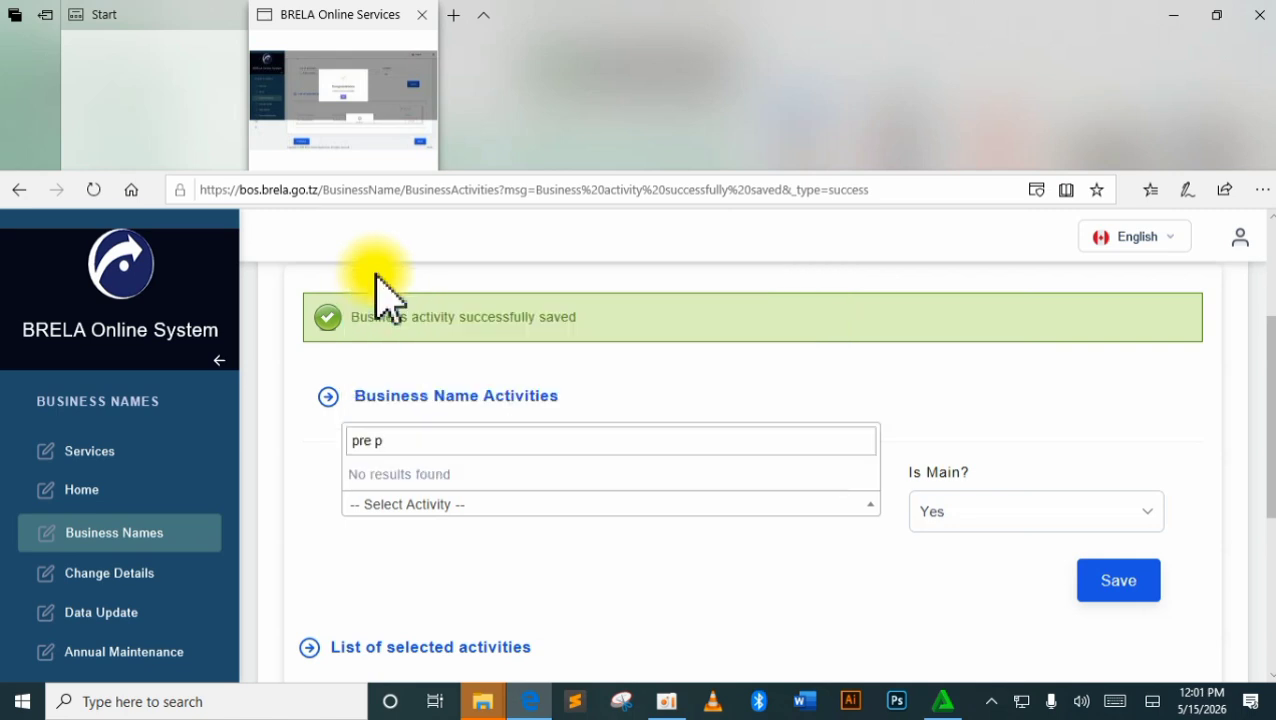
key(BackSpace)
key(BackSpace)
key(BackSpace)
text(imar)
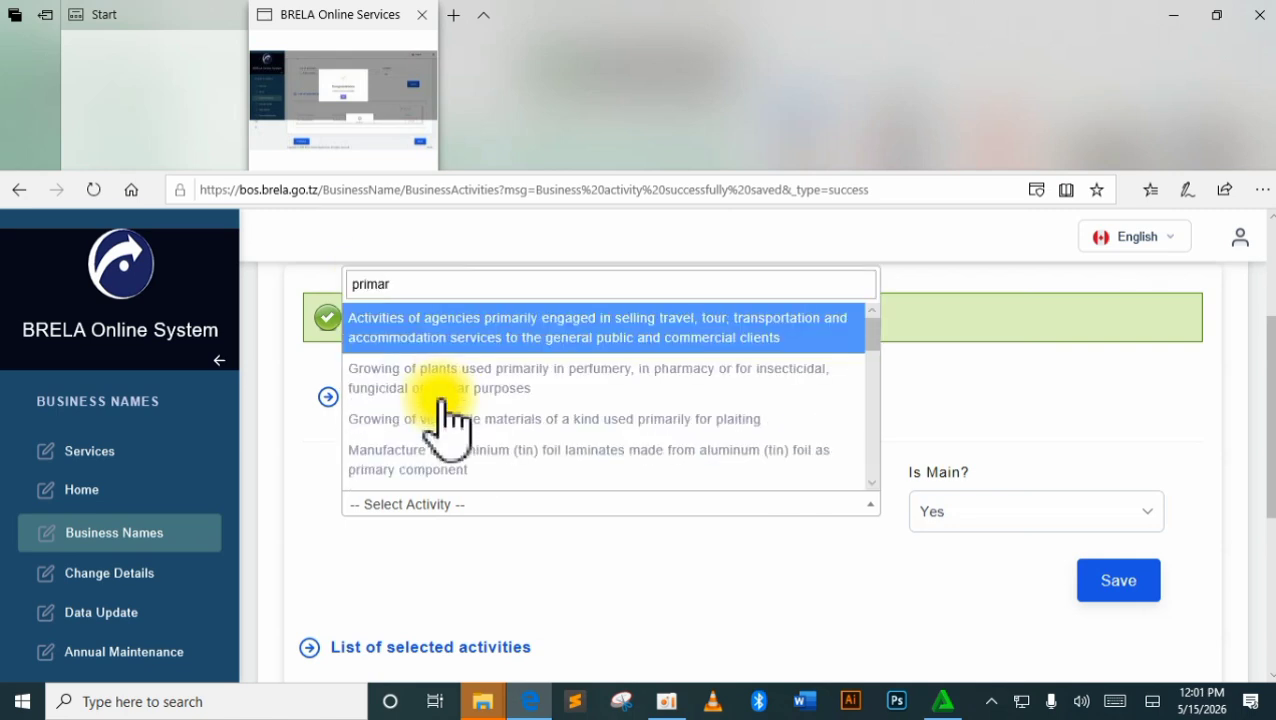
key(BackSpace)
key(BackSpace)
key(BackSpace)
key(BackSpace)
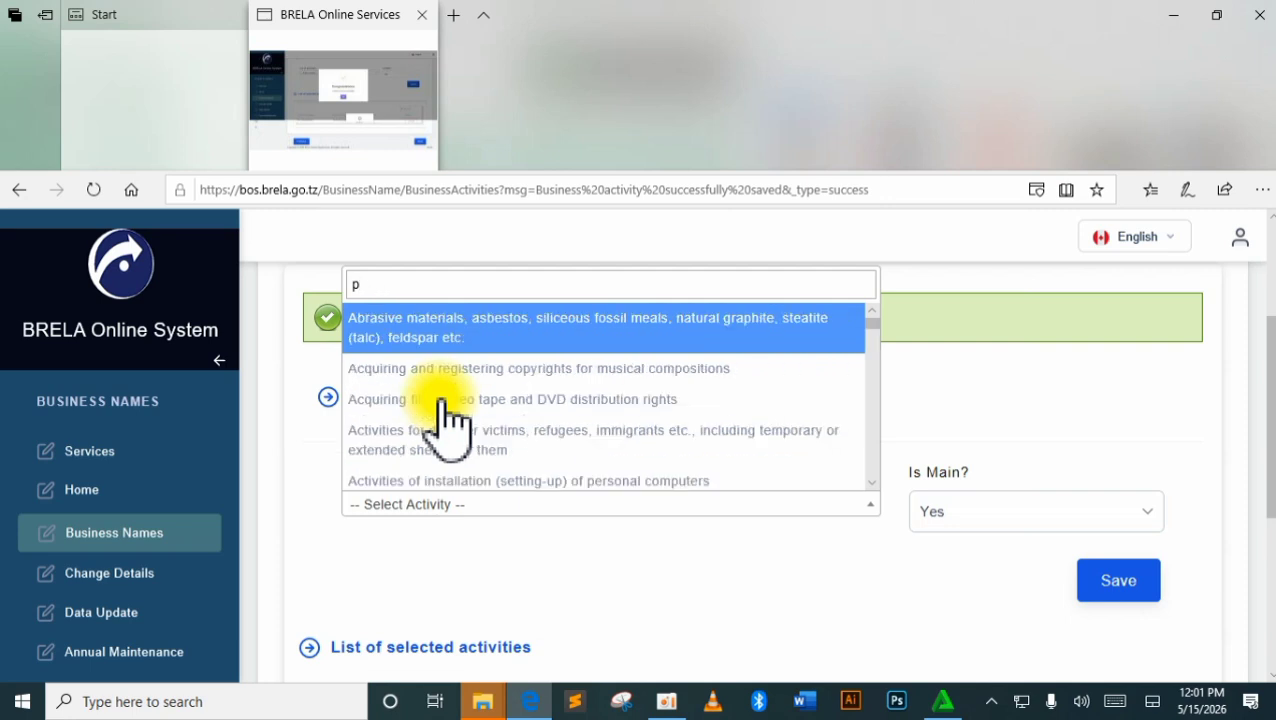
text(re)
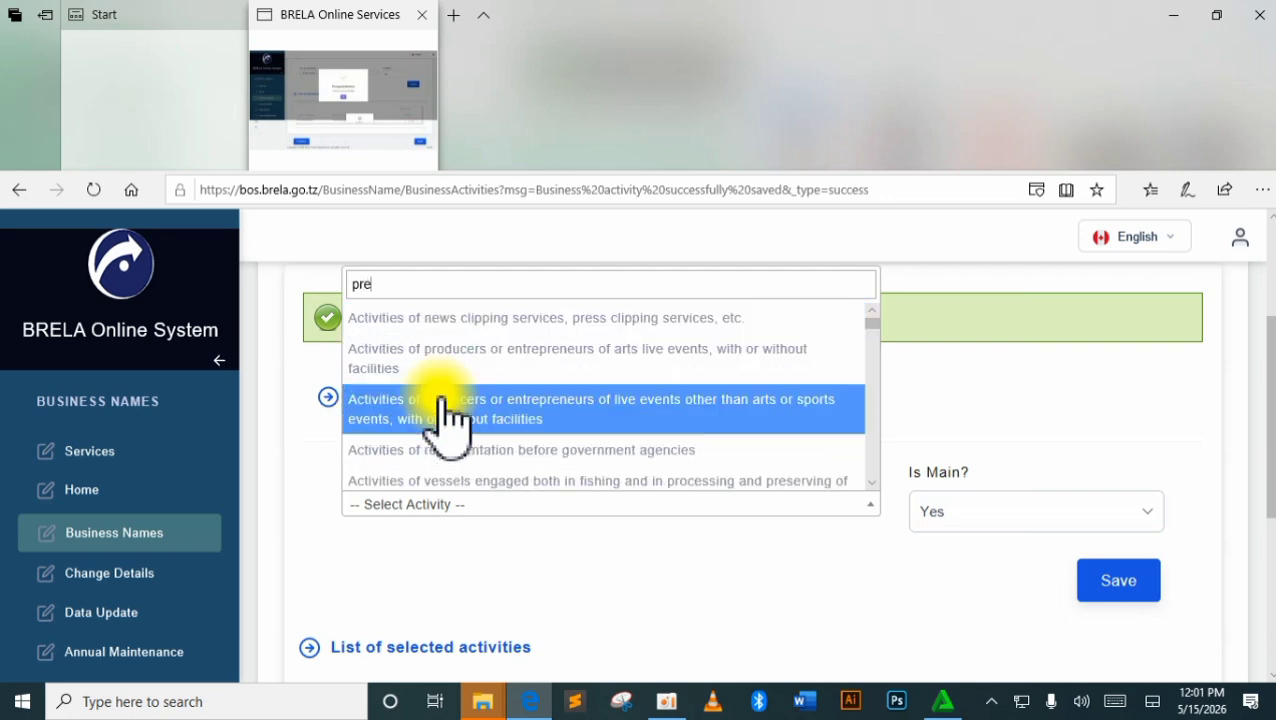
key(BackSpace)
key(BackSpace)
key(BackSpace)
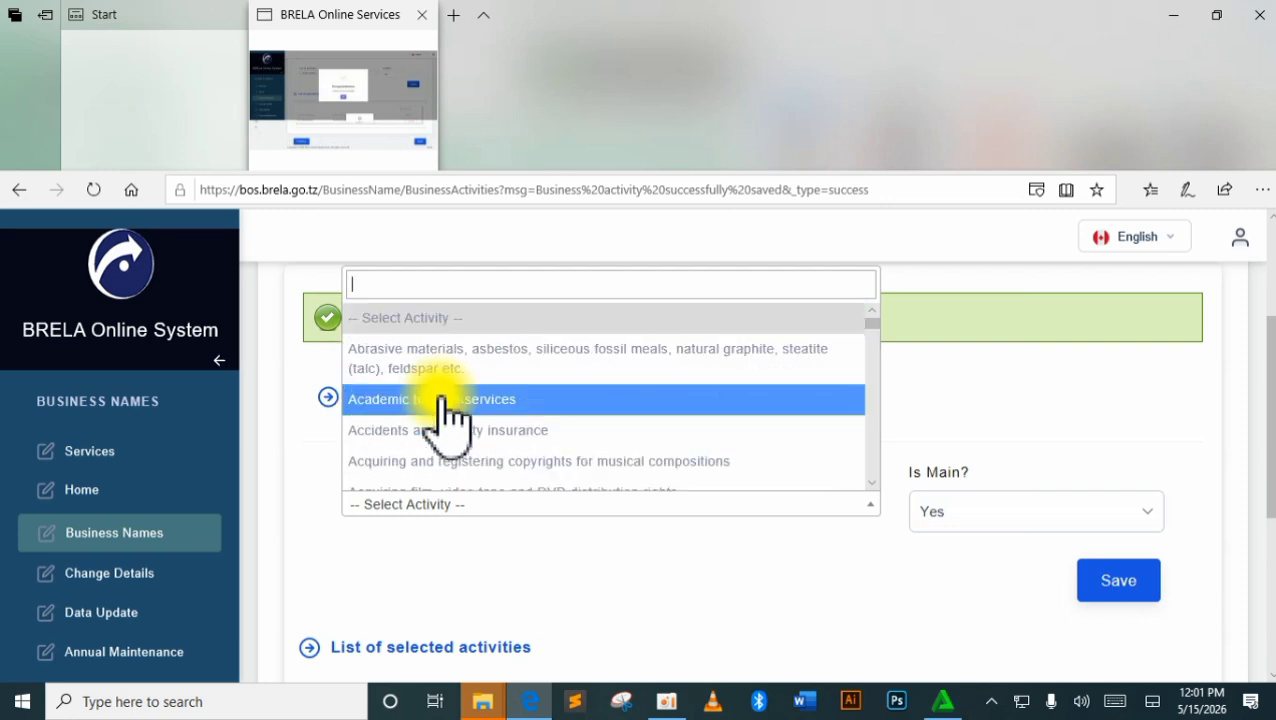
text(chil)
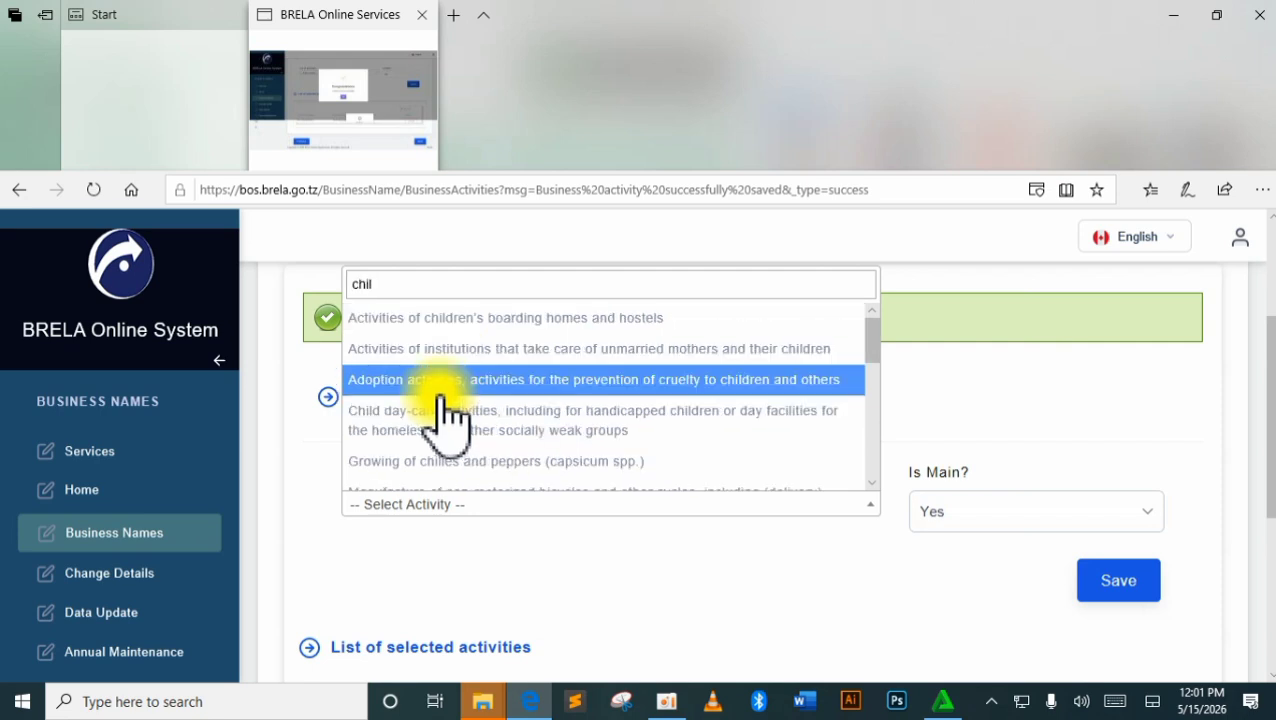
text(d da)
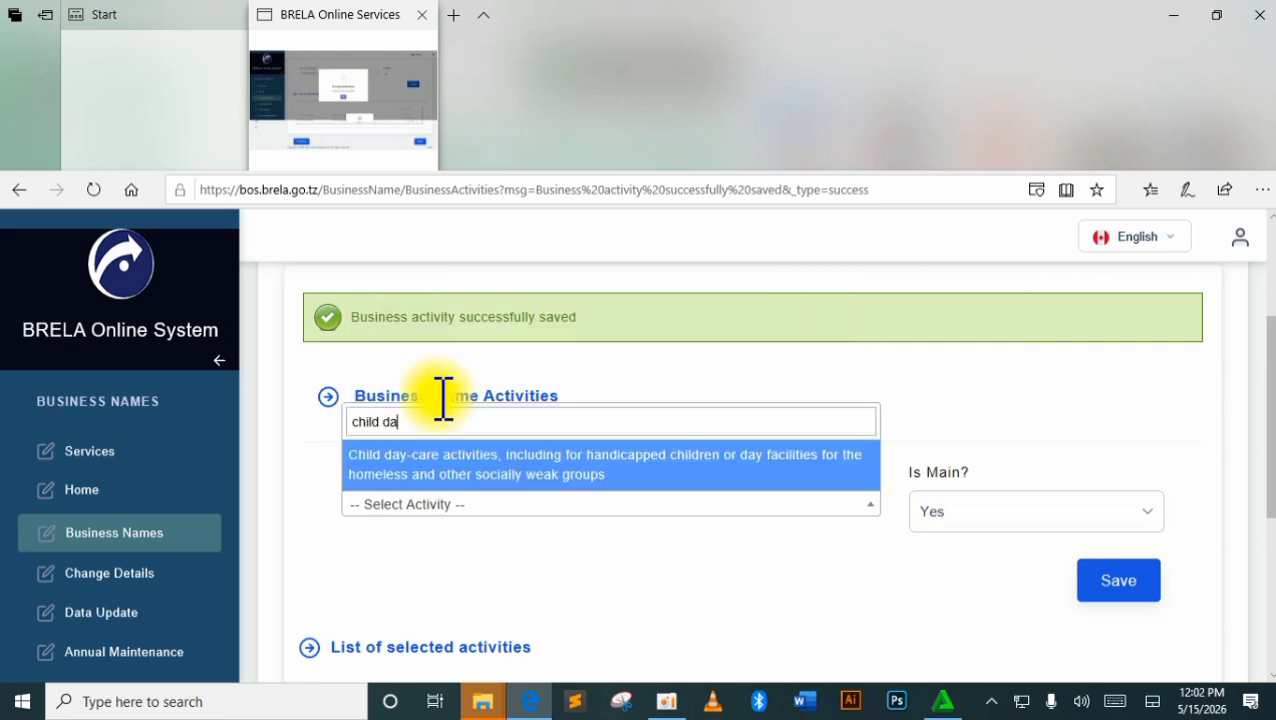
key(BackSpace)
key(BackSpace)
key(BackSpace)
key(BackSpace)
key(BackSpace)
key(BackSpace)
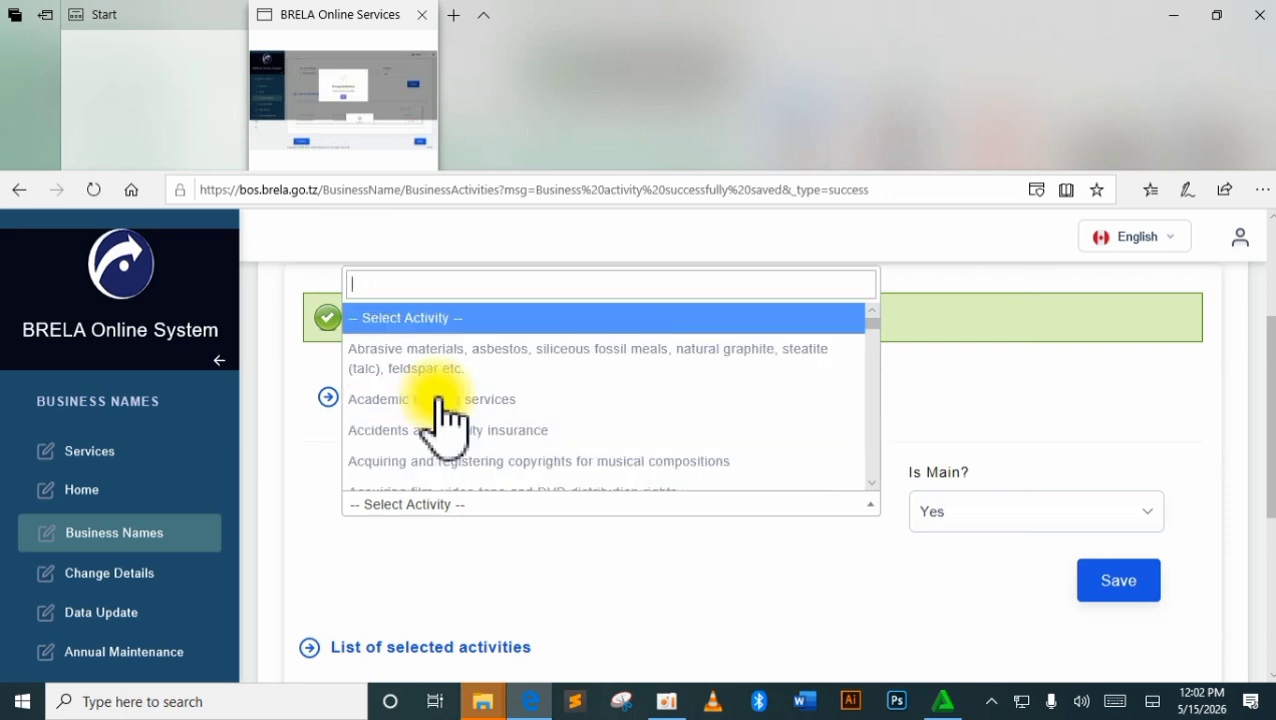
text(edu)
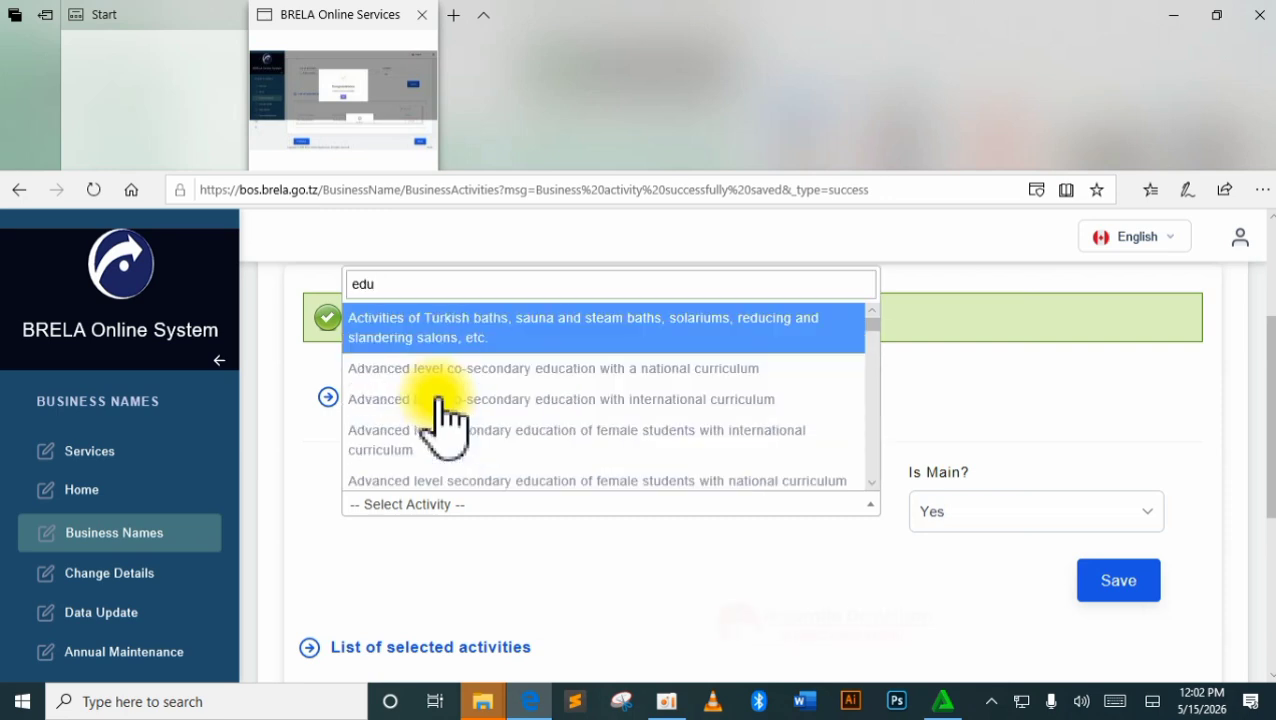
key(BackSpace)
key(BackSpace)
key(BackSpace)
text(day)
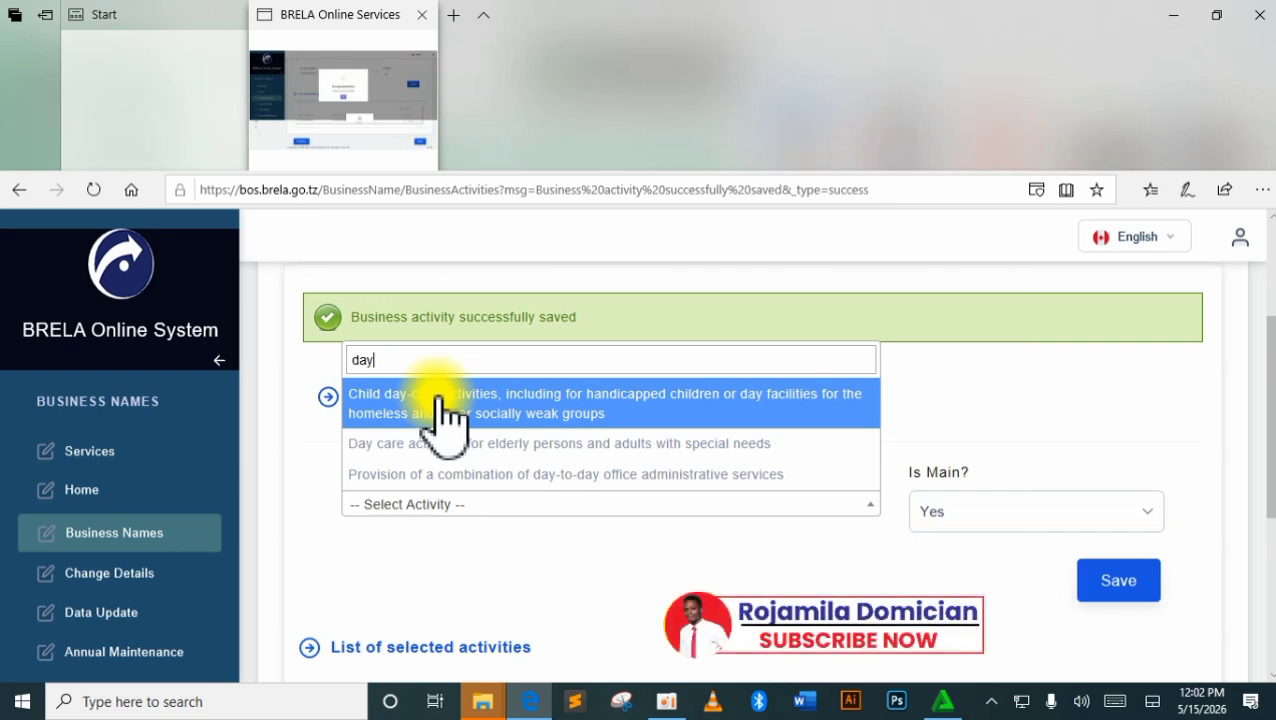
Choose Day care activities for elderly persons and adults with special needs, Is Main? No, and save.
click(455, 443)
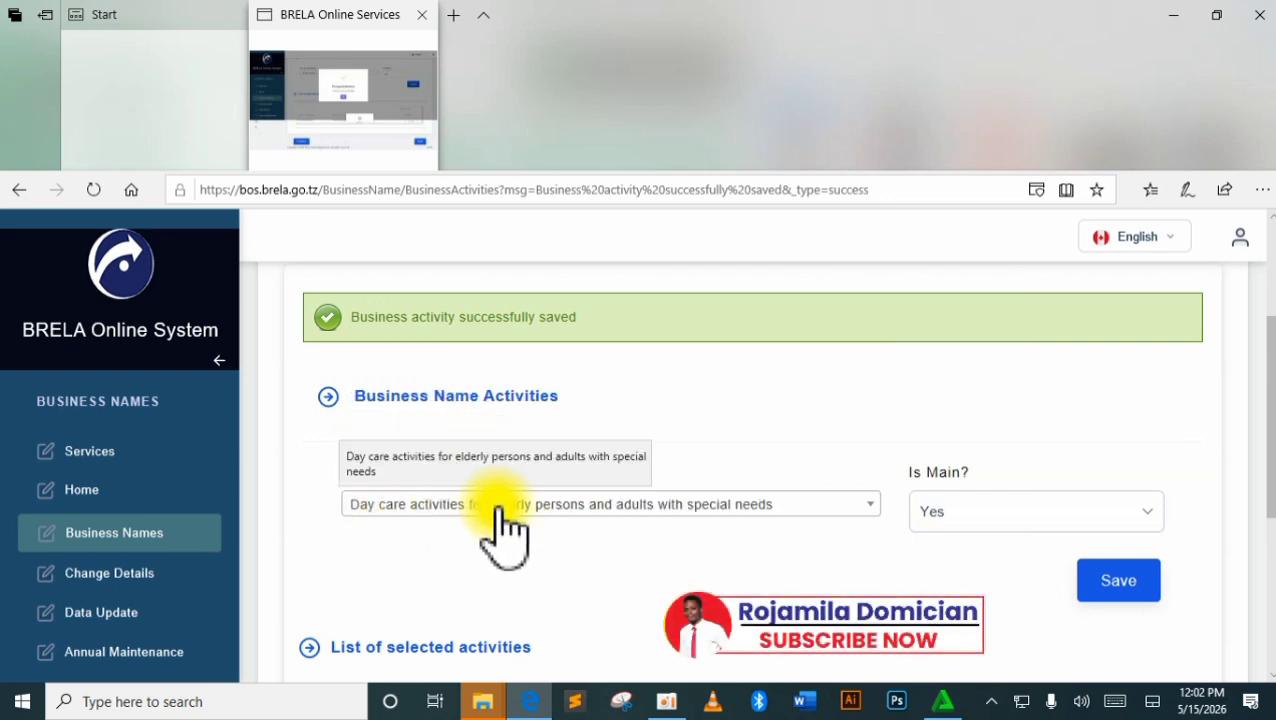
click(968, 513)
click(968, 532)
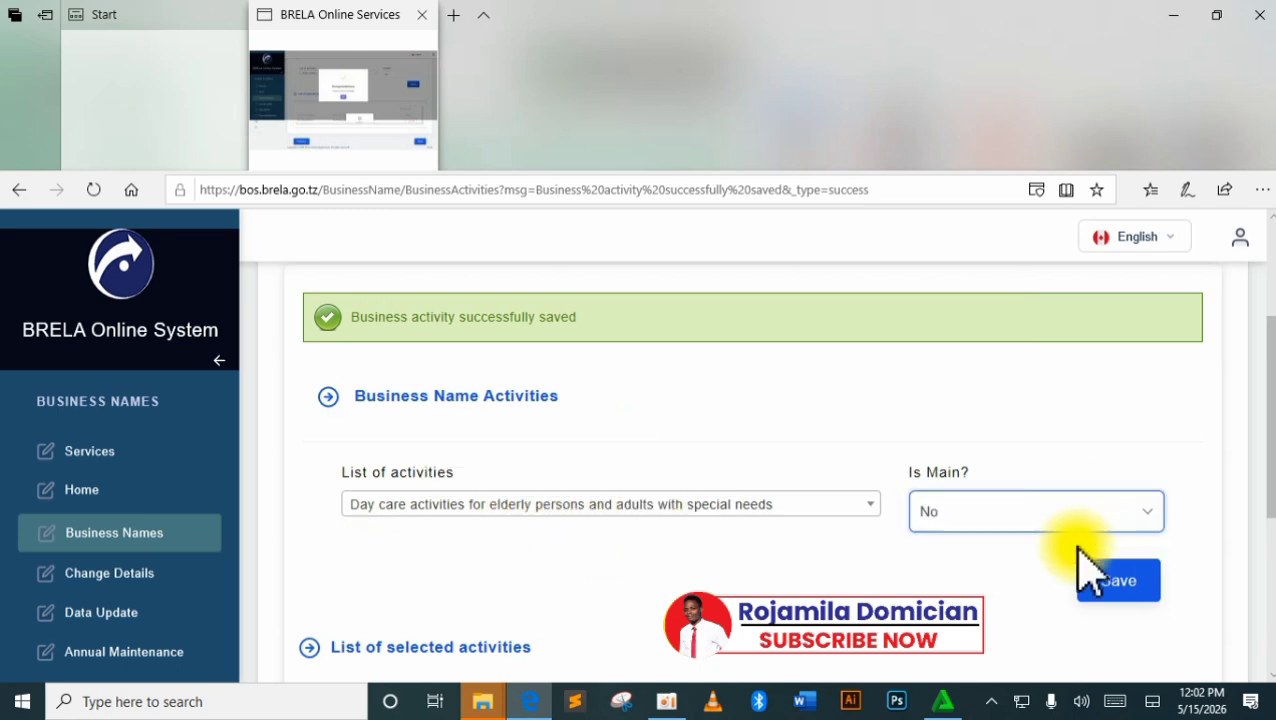
click(1118, 578)
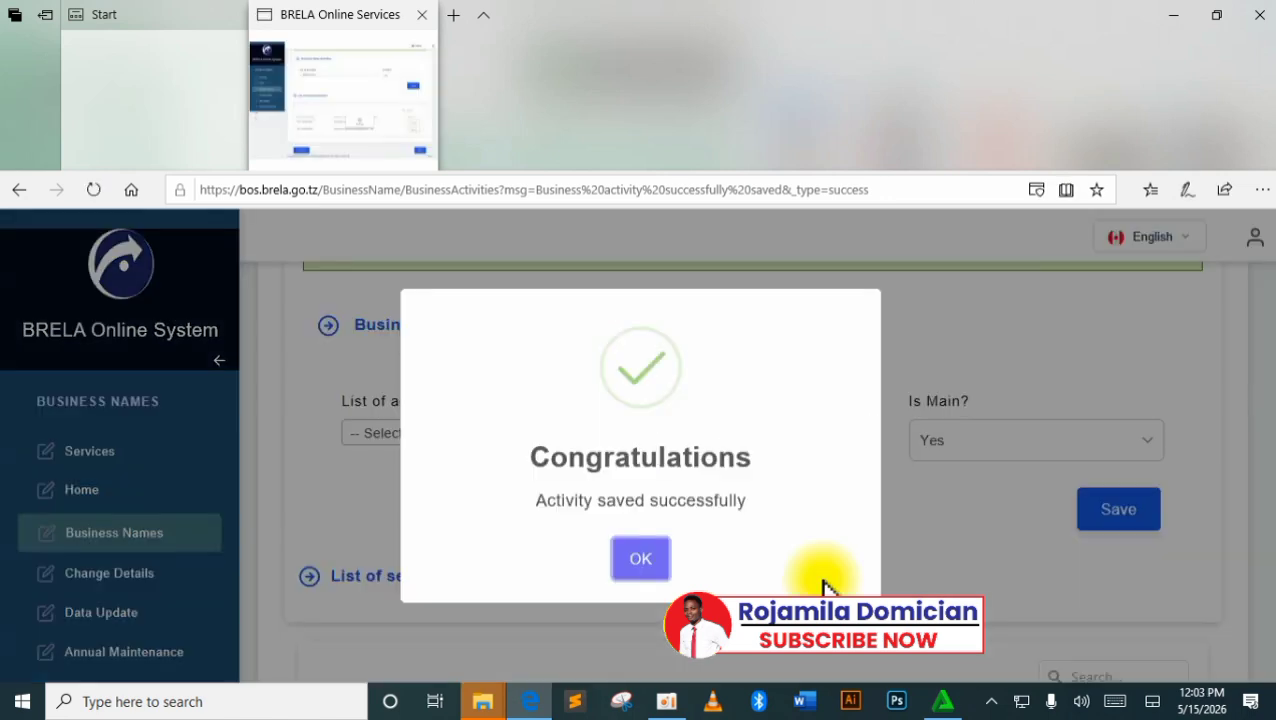
Close the confirmation and search the activity list for 'nur' to find nursery entries.
click(640, 560)
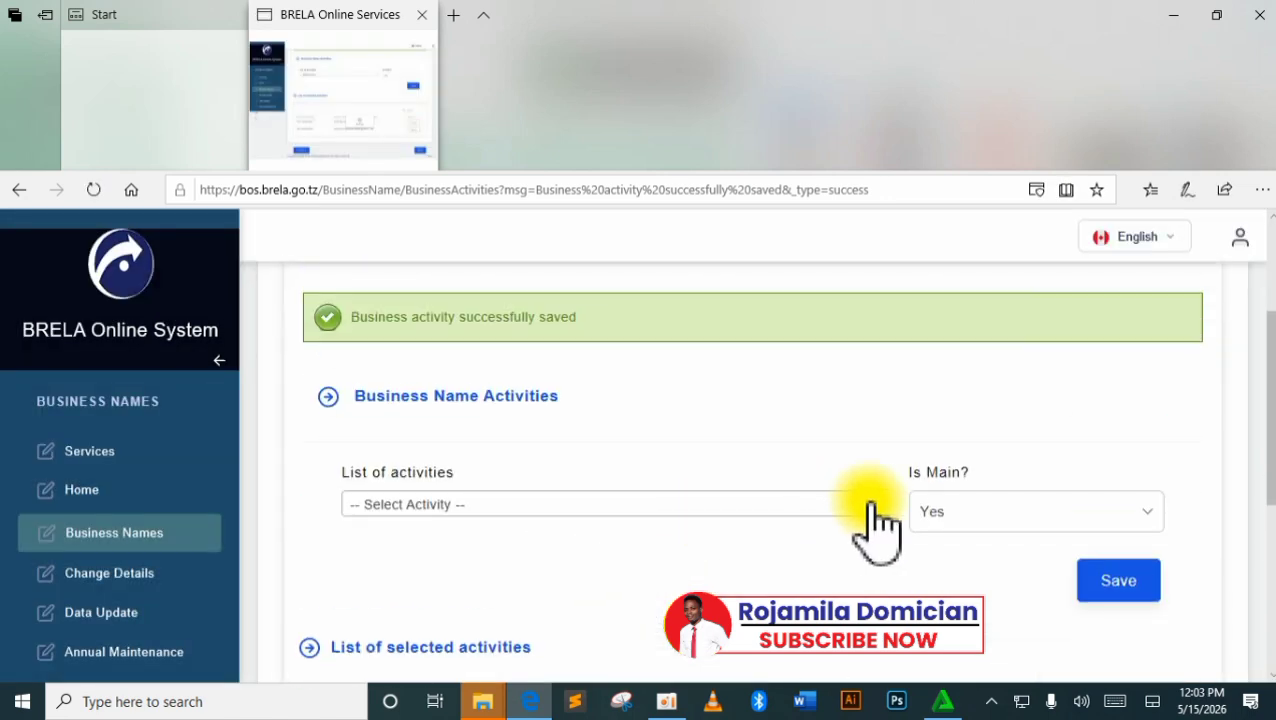
click(868, 505)
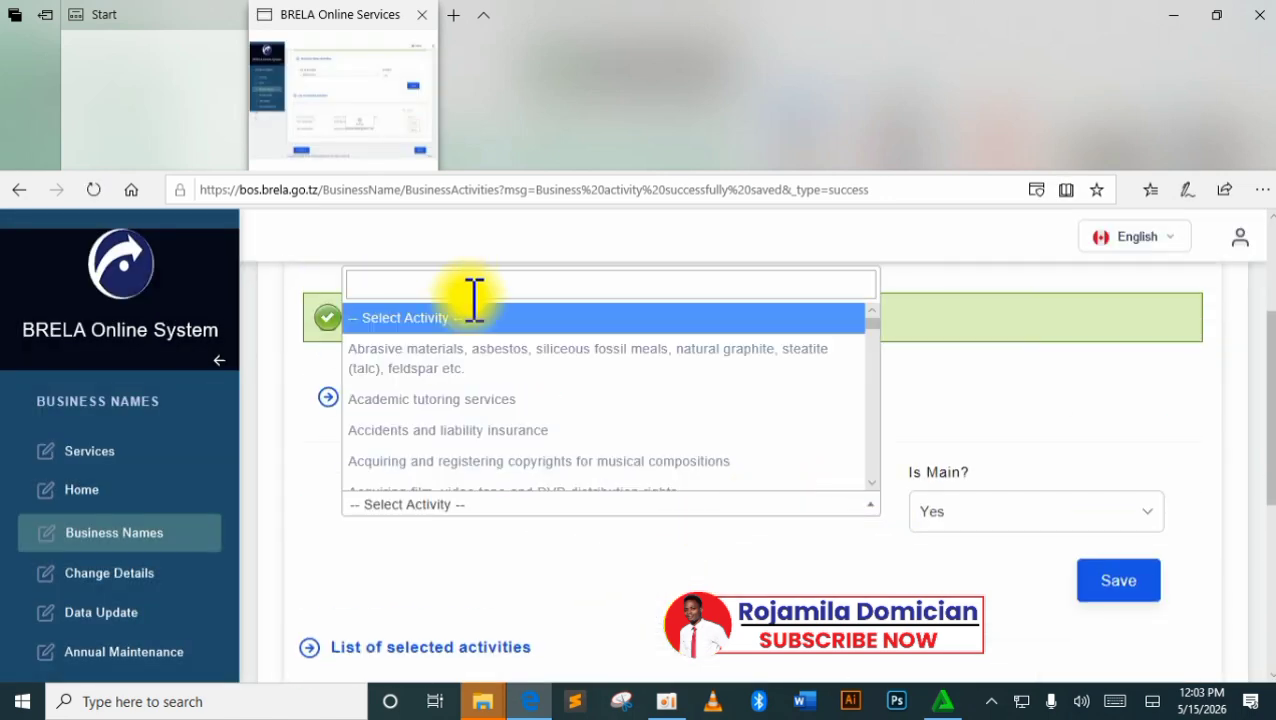
text(nursa)
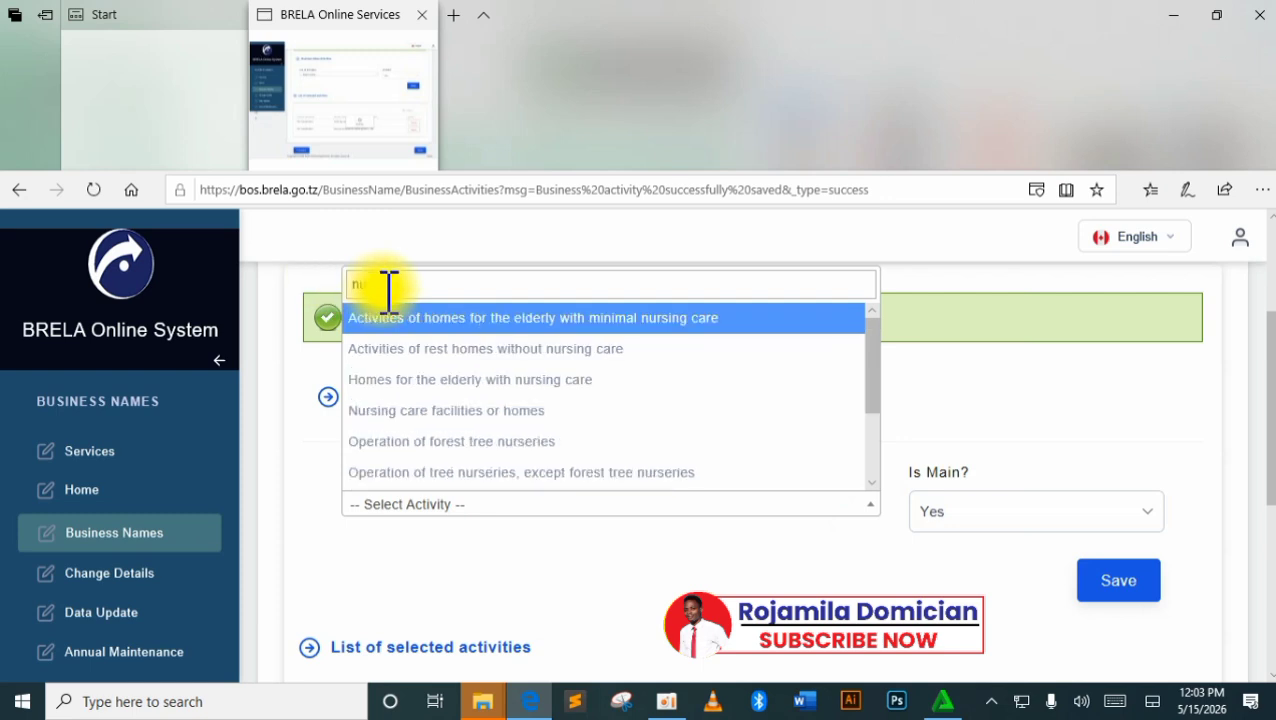
text(ry)
key(BackSpace)
key(BackSpace)
key(BackSpace)
key(BackSpace)
key(BackSpace)
text(ur)
key(BackSpace)
key(BackSpace)
key(BackSpace)
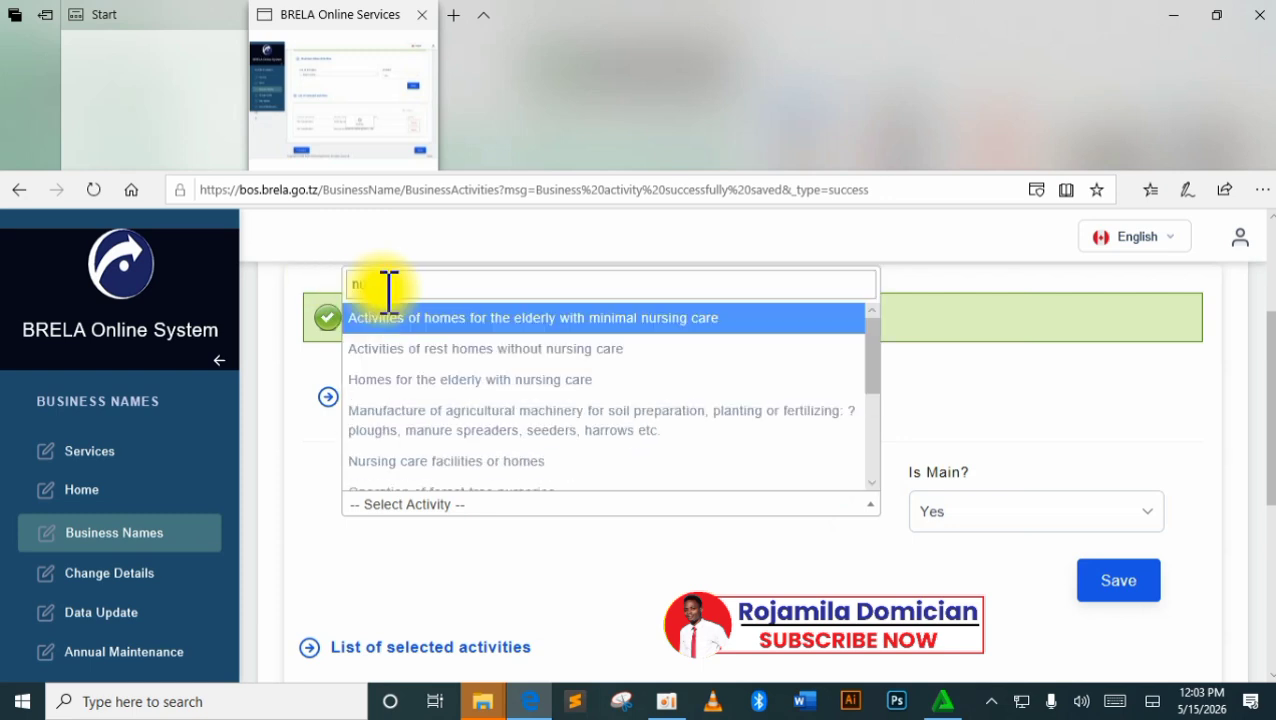
scroll(664, 427, down, 3)
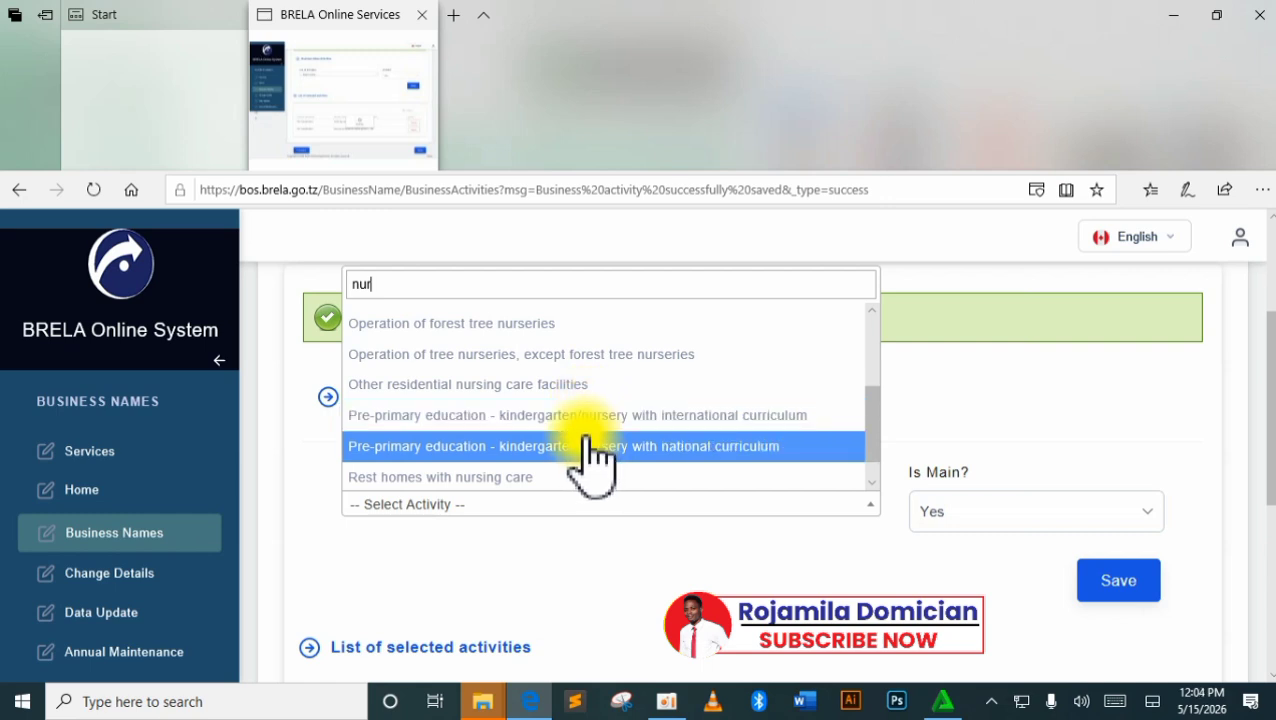
Select Pre-primary education – kindergarten/nursery with national curriculum, Is Main? No, and save.
click(590, 452)
click(1105, 515)
click(1070, 532)
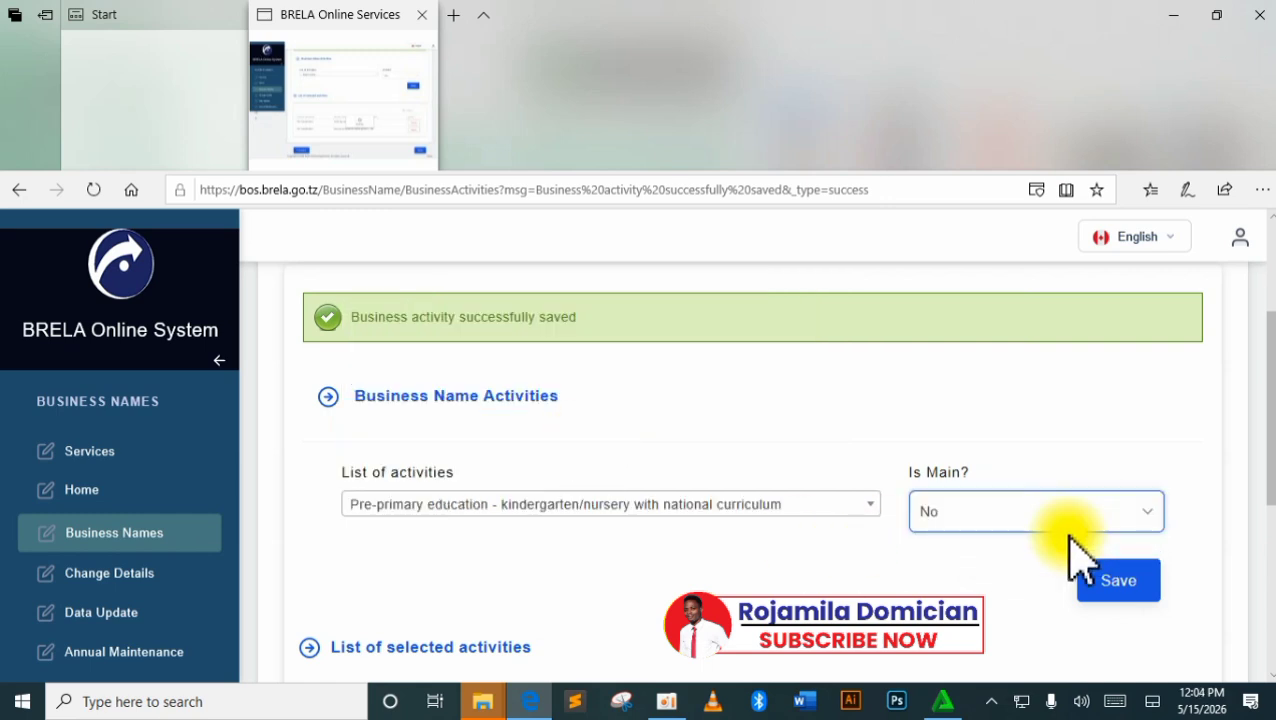
click(1142, 511)
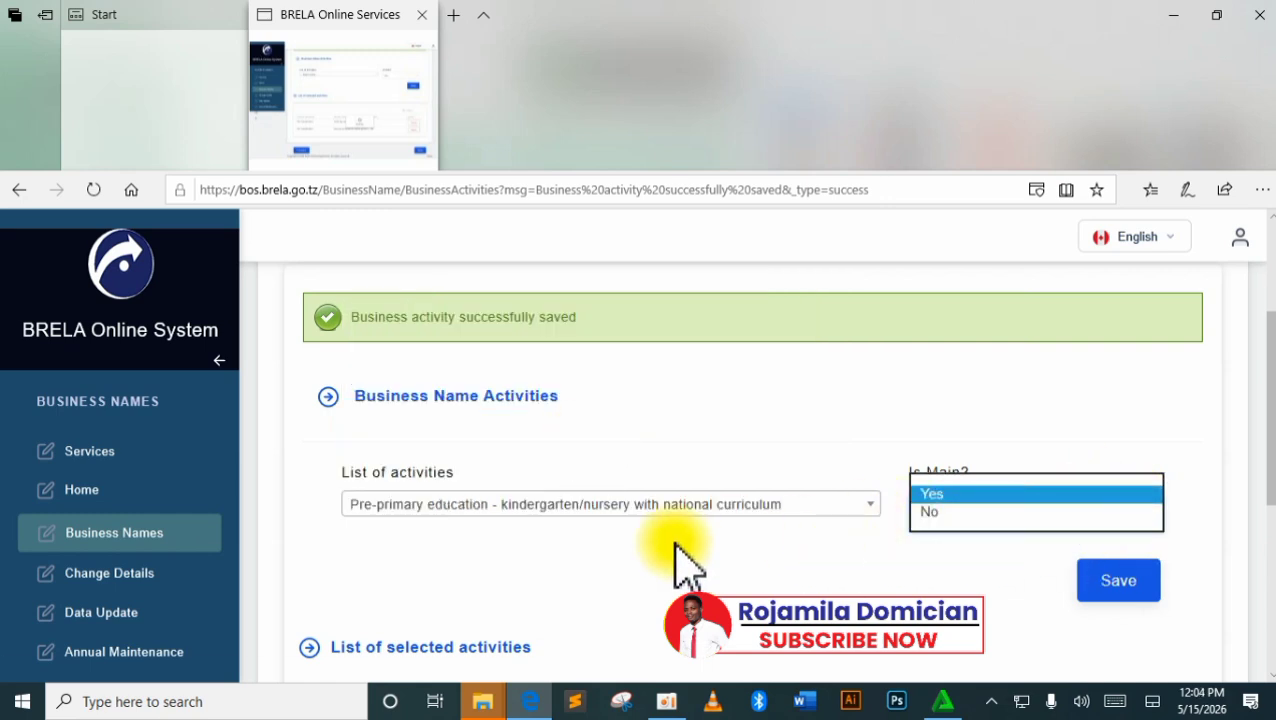
click(1118, 585)
scroll(1000, 500, down, 1)
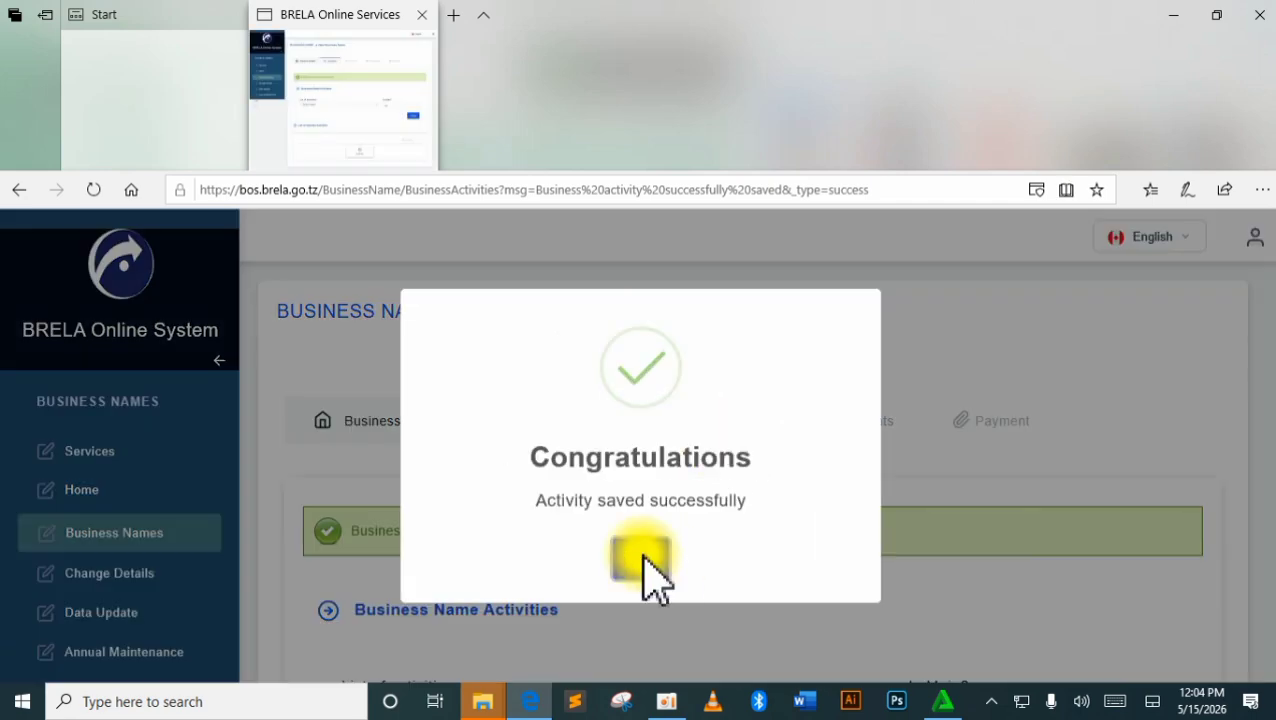
Save the national-curriculum kindergarten/nursery activity with Is Main? set to Yes.
click(643, 565)
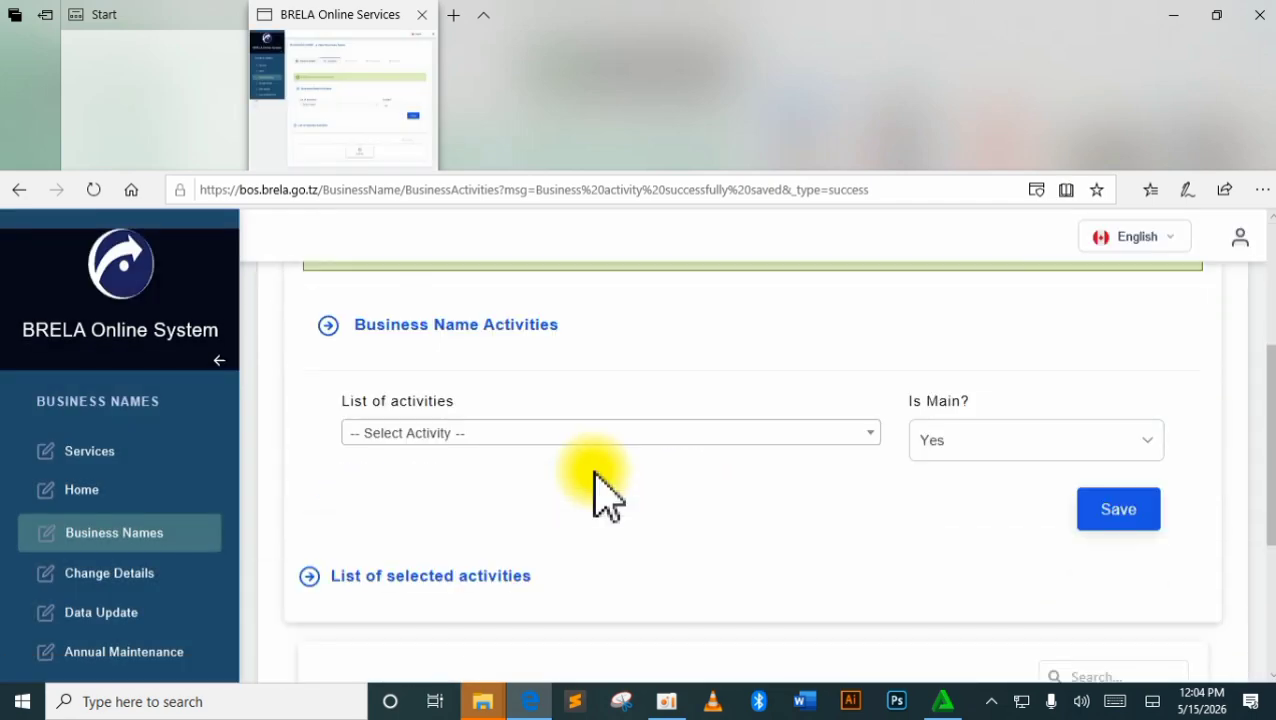
click(866, 432)
scroll(763, 510, down, 6)
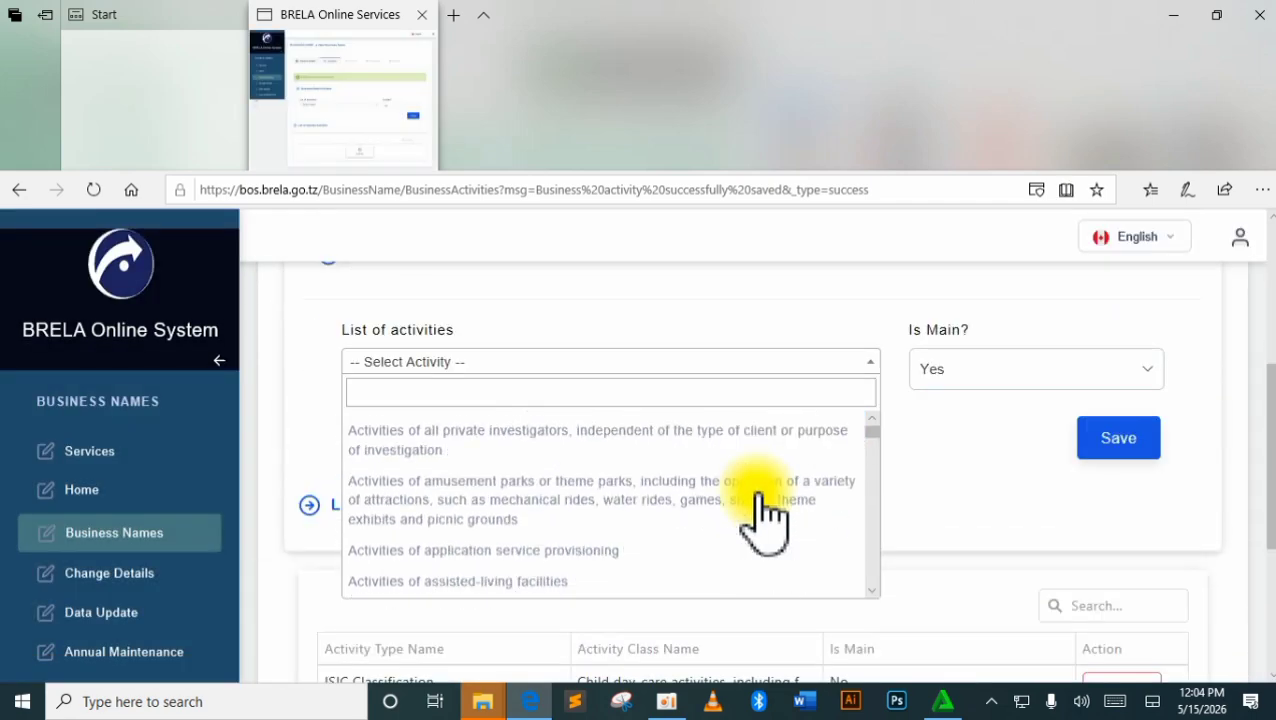
scroll(763, 515, down, 15)
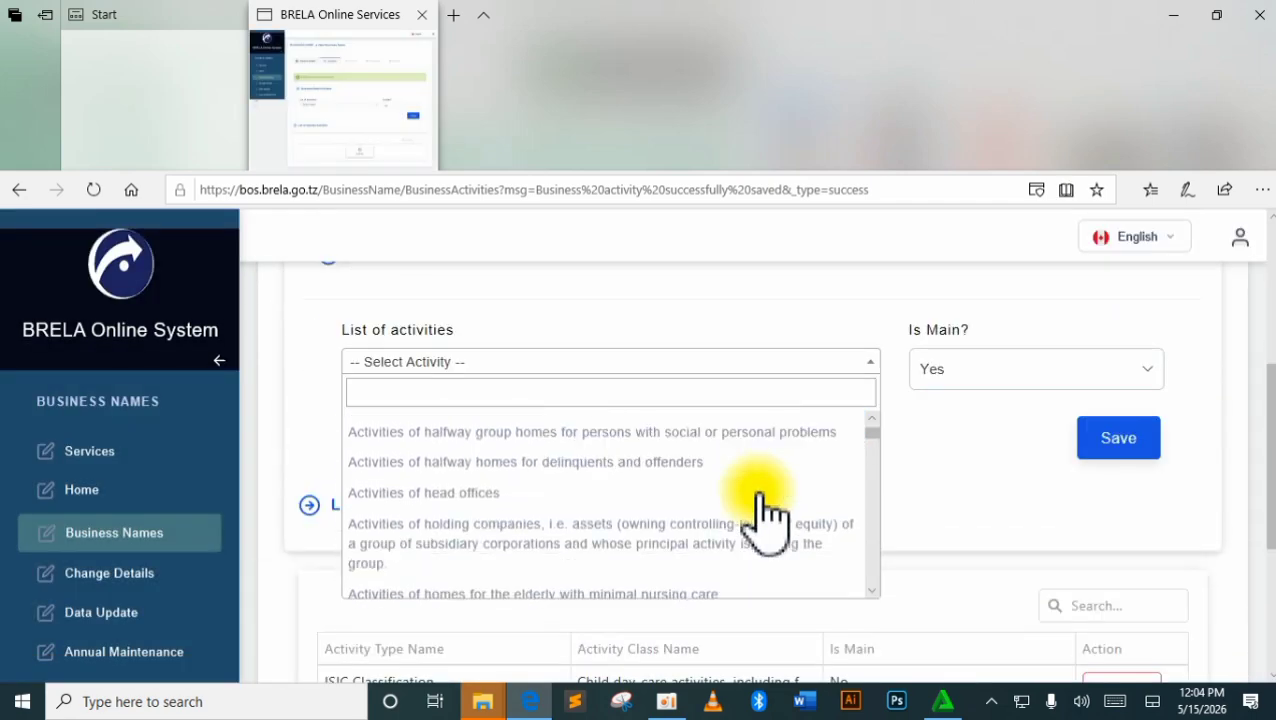
scroll(763, 510, down, 10)
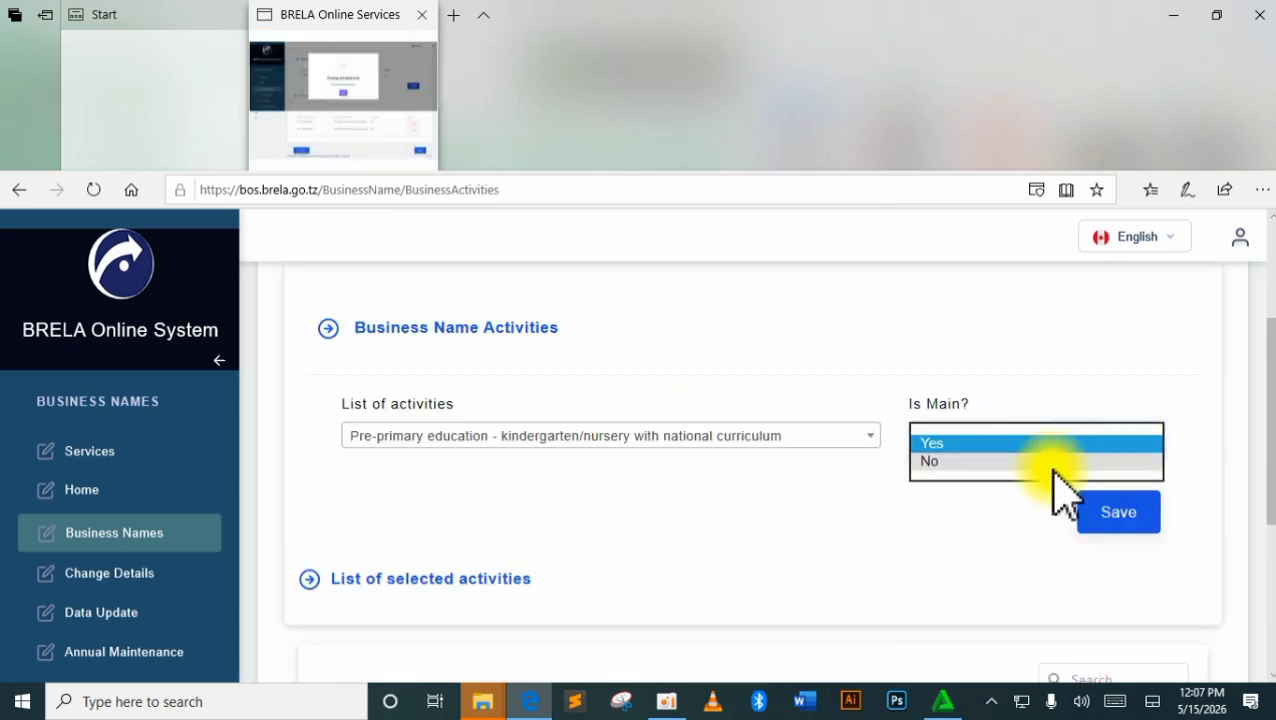
click(1045, 447)
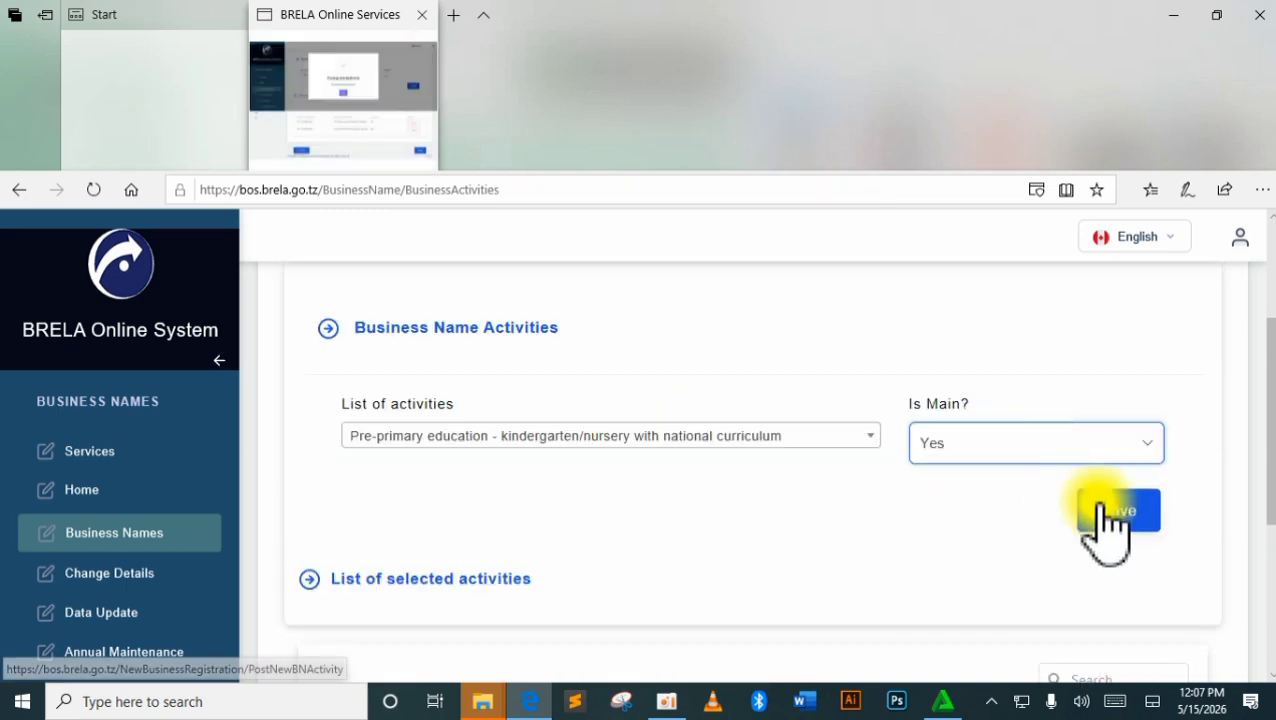
click(1101, 506)
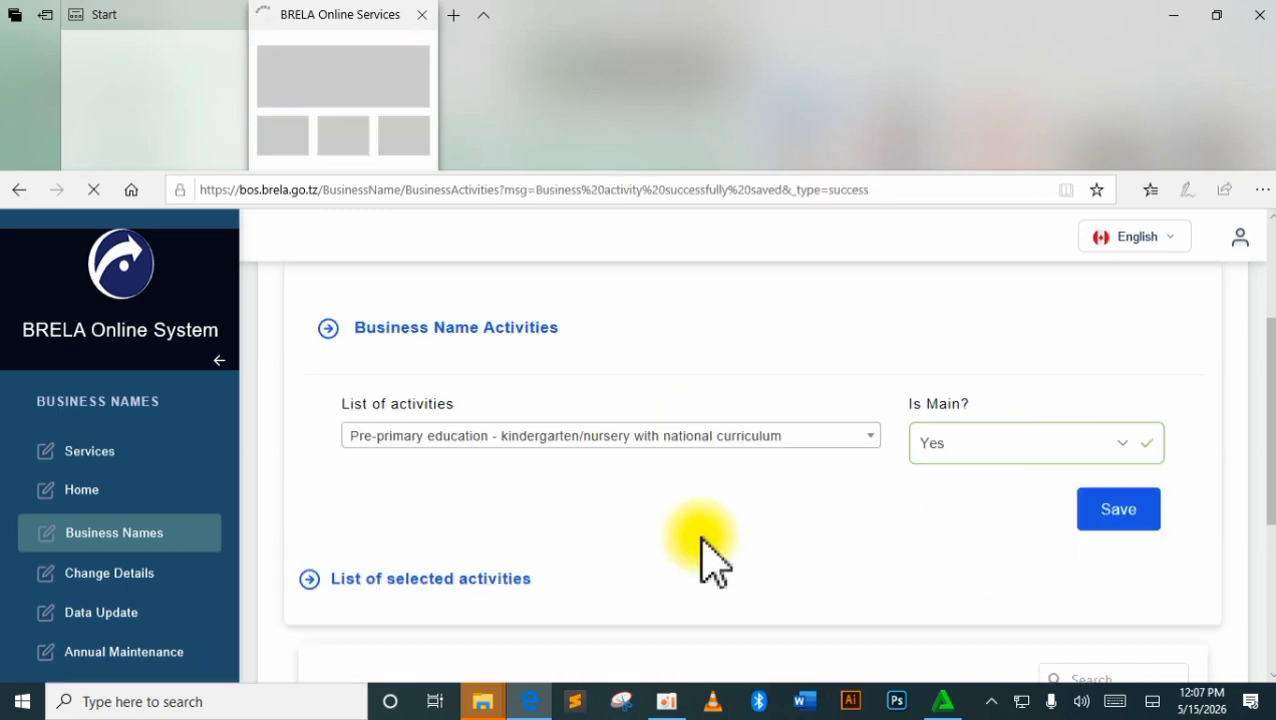
Review the three saved activities in the table and proceed with Next.
scroll(740, 545, down, 3)
scroll(746, 530, down, 2)
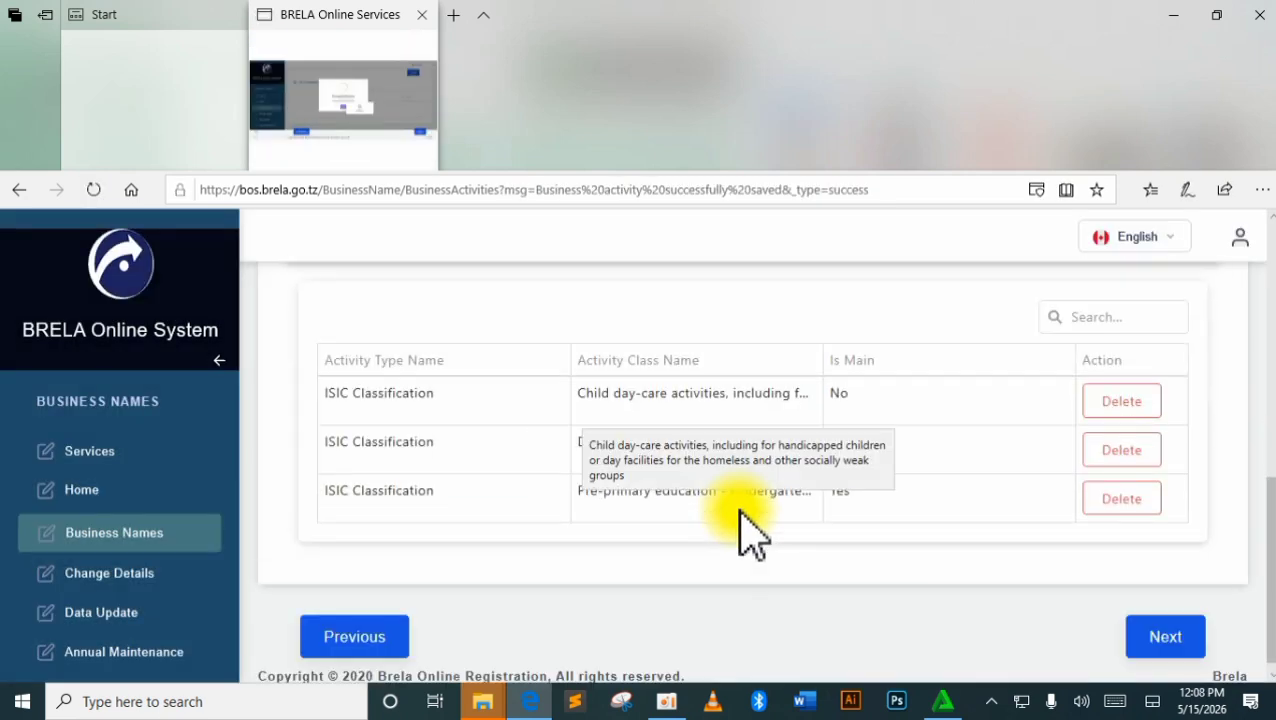
click(1163, 622)
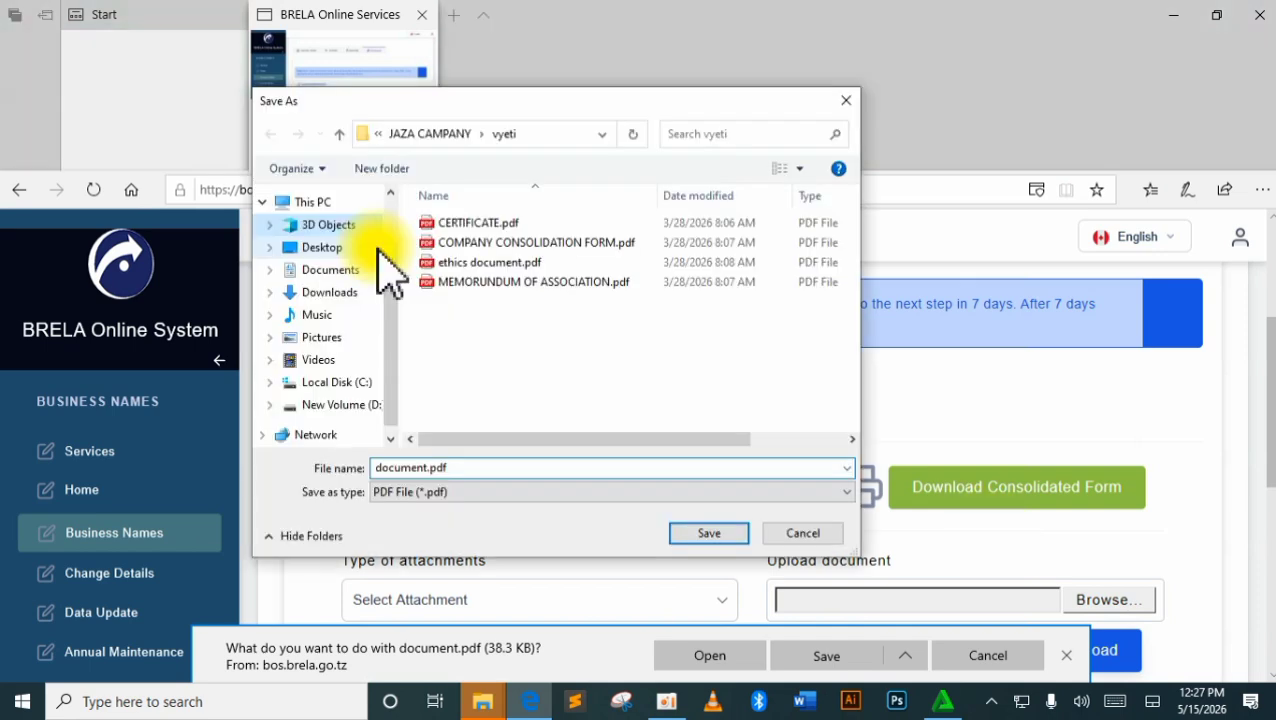
Save the form to 3D Objects, upload the signed PDF as Consolidate Form, and confirm success.
click(370, 225)
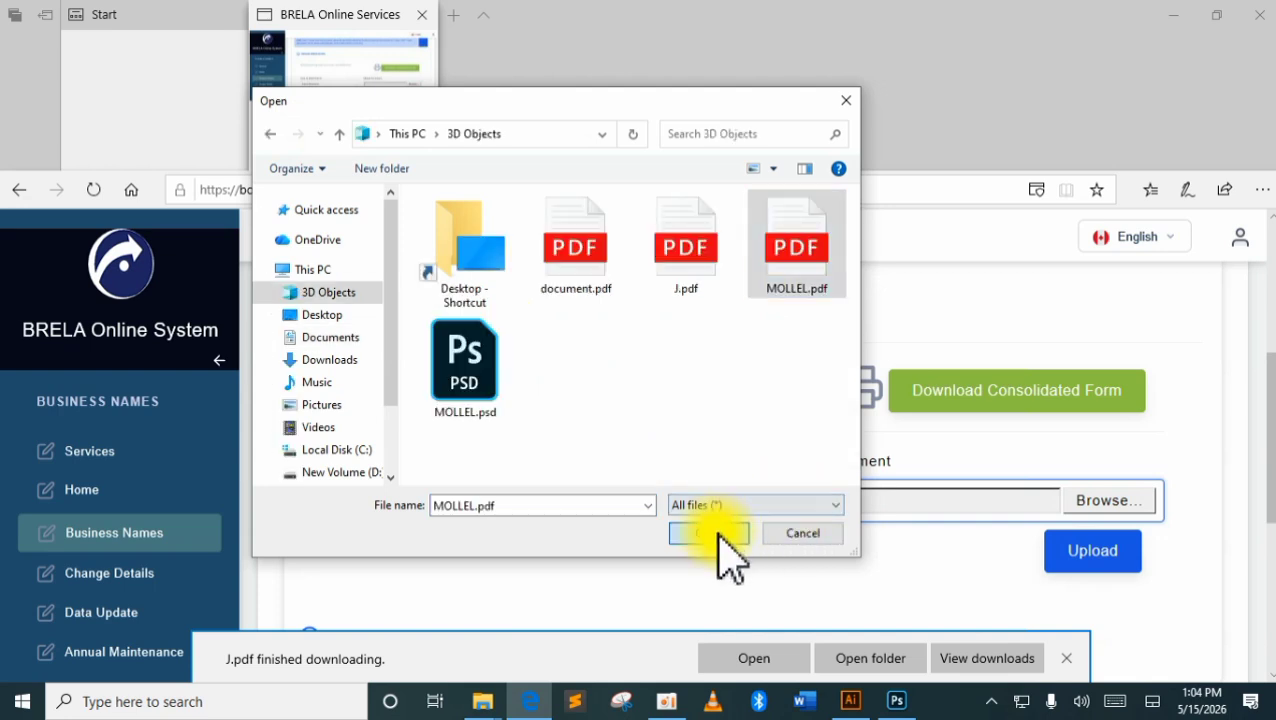
click(712, 533)
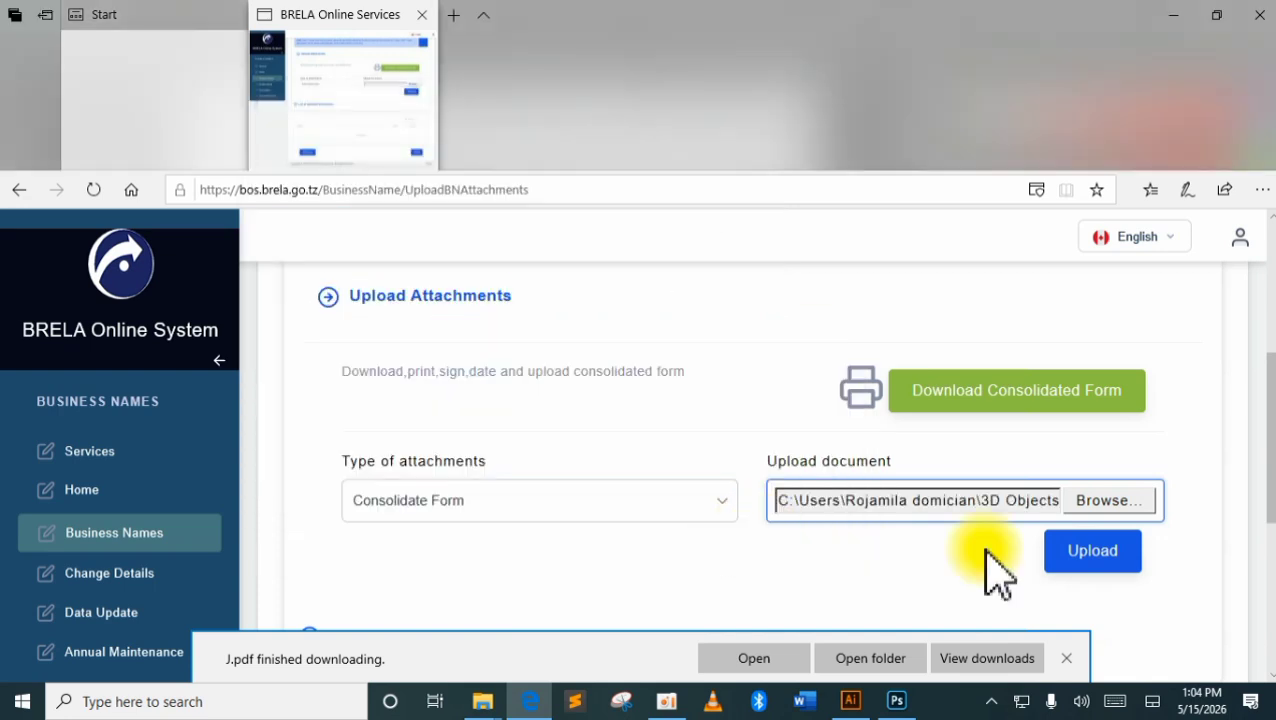
click(1080, 555)
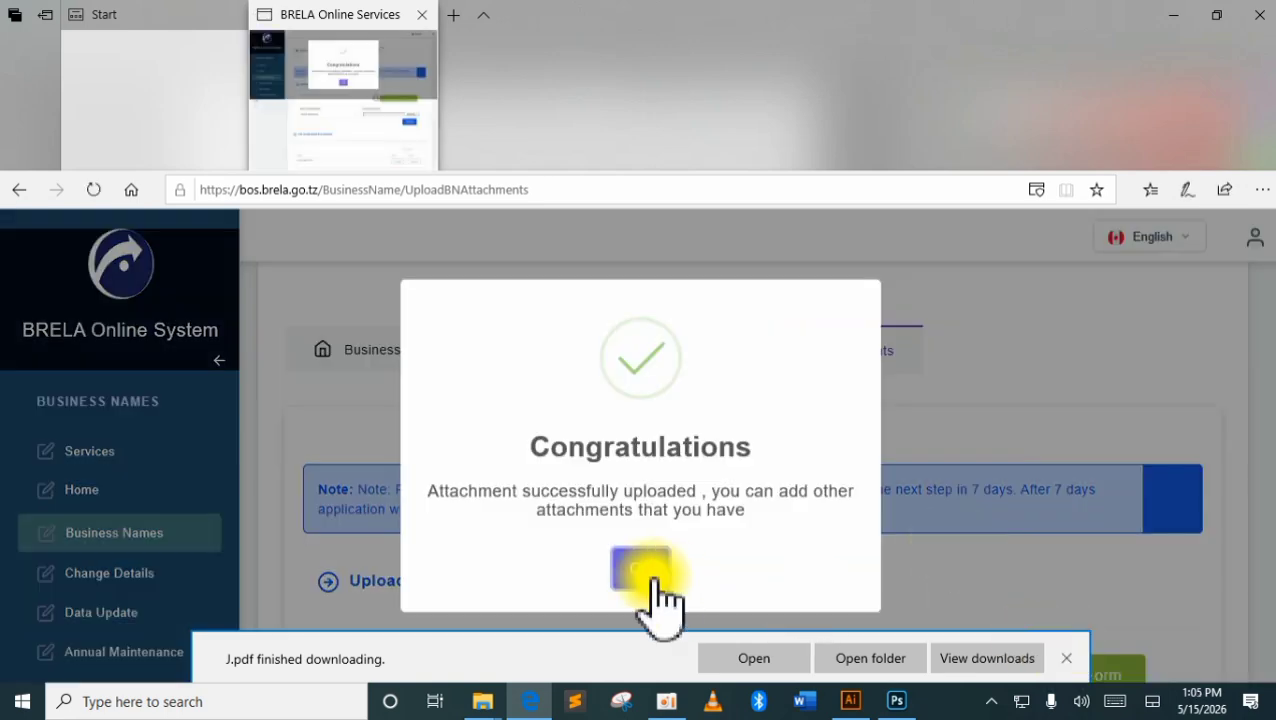
click(641, 570)
Verify Consolidate Form appears in the uploaded documents list, then continue to payment details.
click(1070, 658)
scroll(906, 561, down, 5)
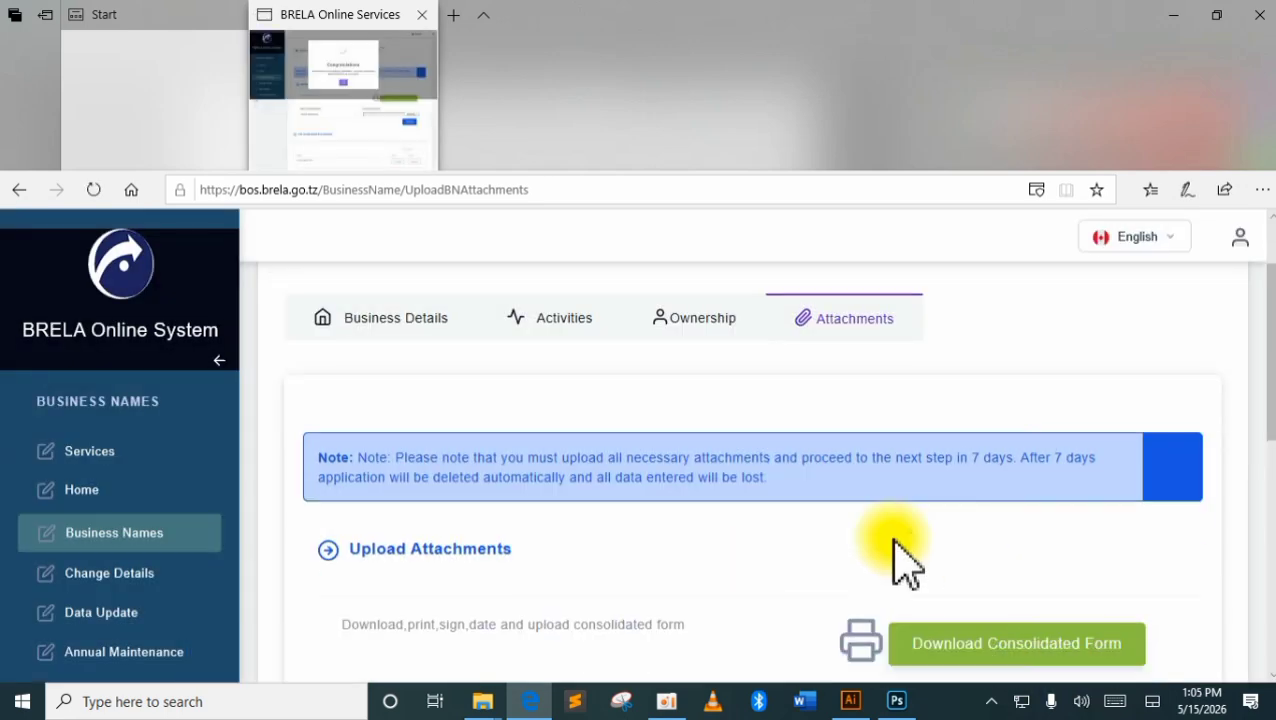
scroll(896, 556, up, 2)
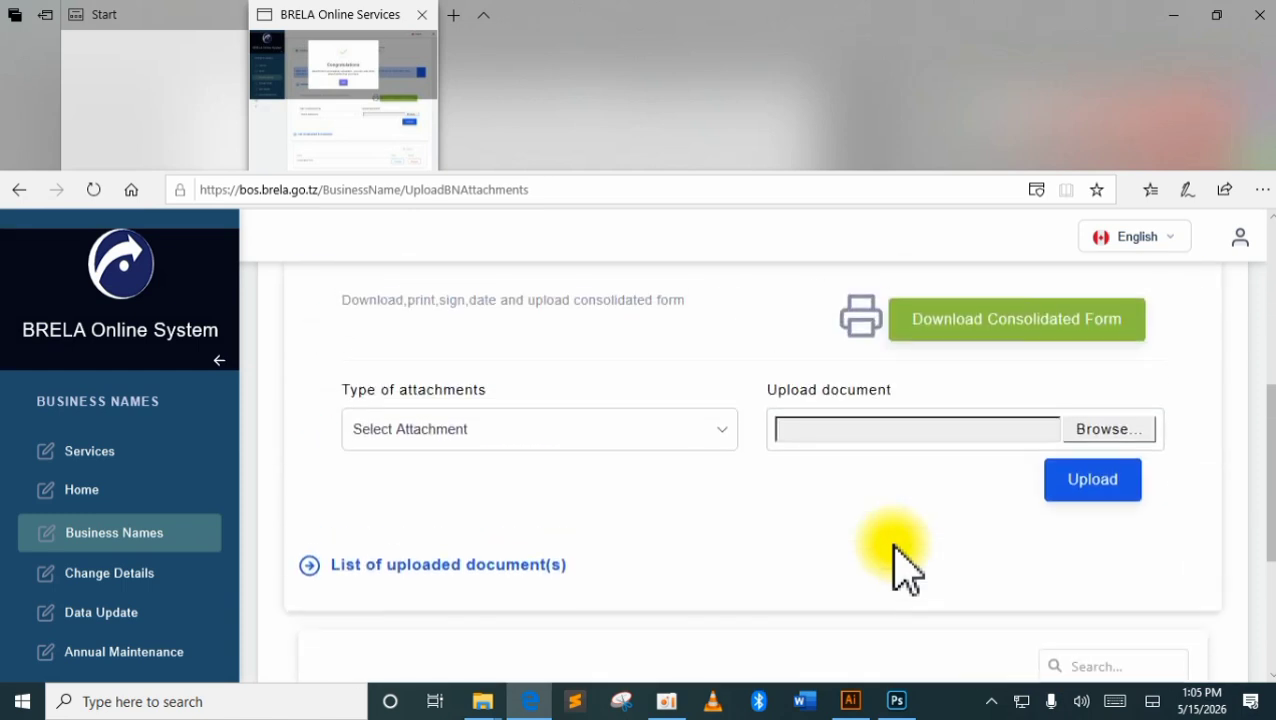
scroll(896, 560, down, 4)
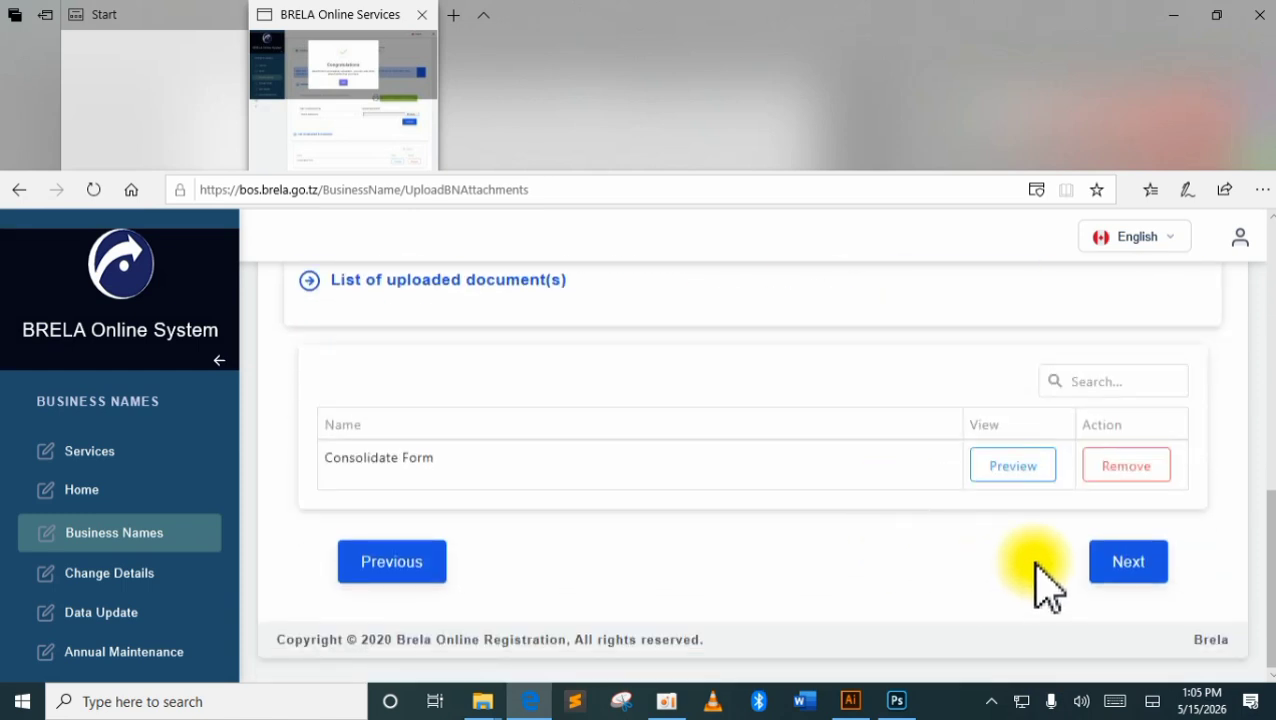
scroll(1045, 588, up, 3)
scroll(1042, 592, down, 3)
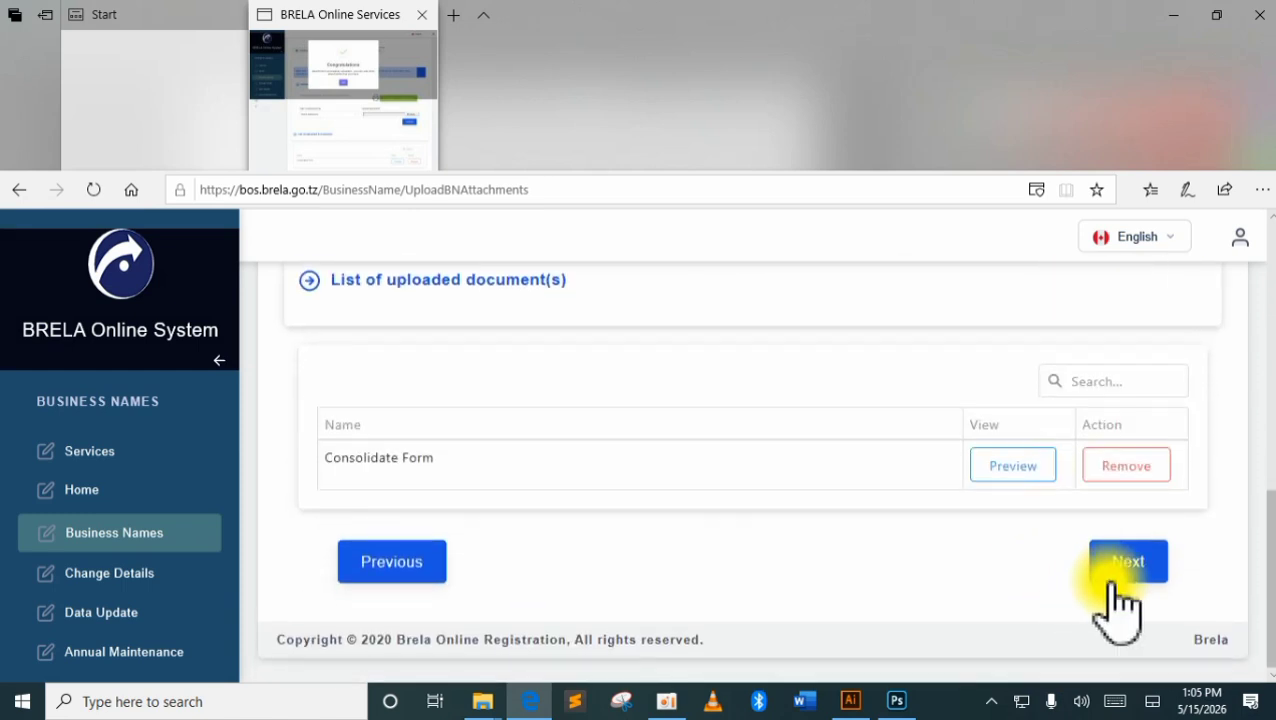
scroll(1130, 575, up, 7)
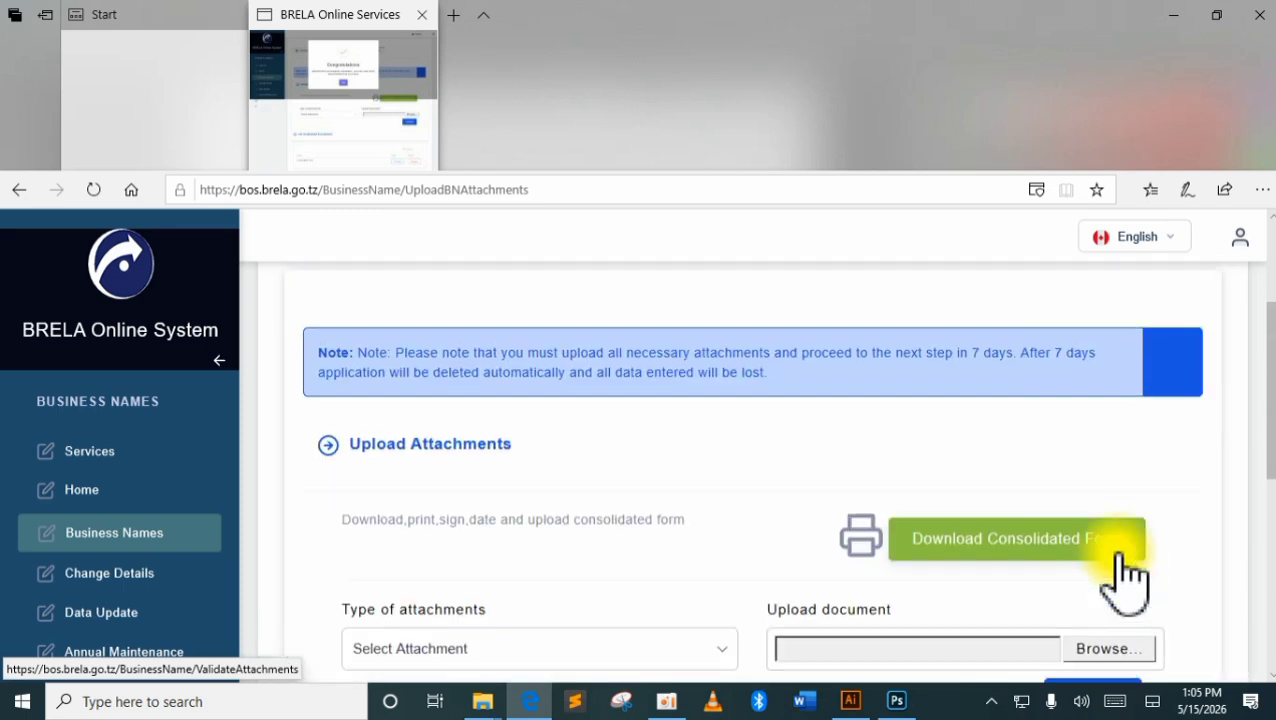
scroll(1128, 572, down, 7)
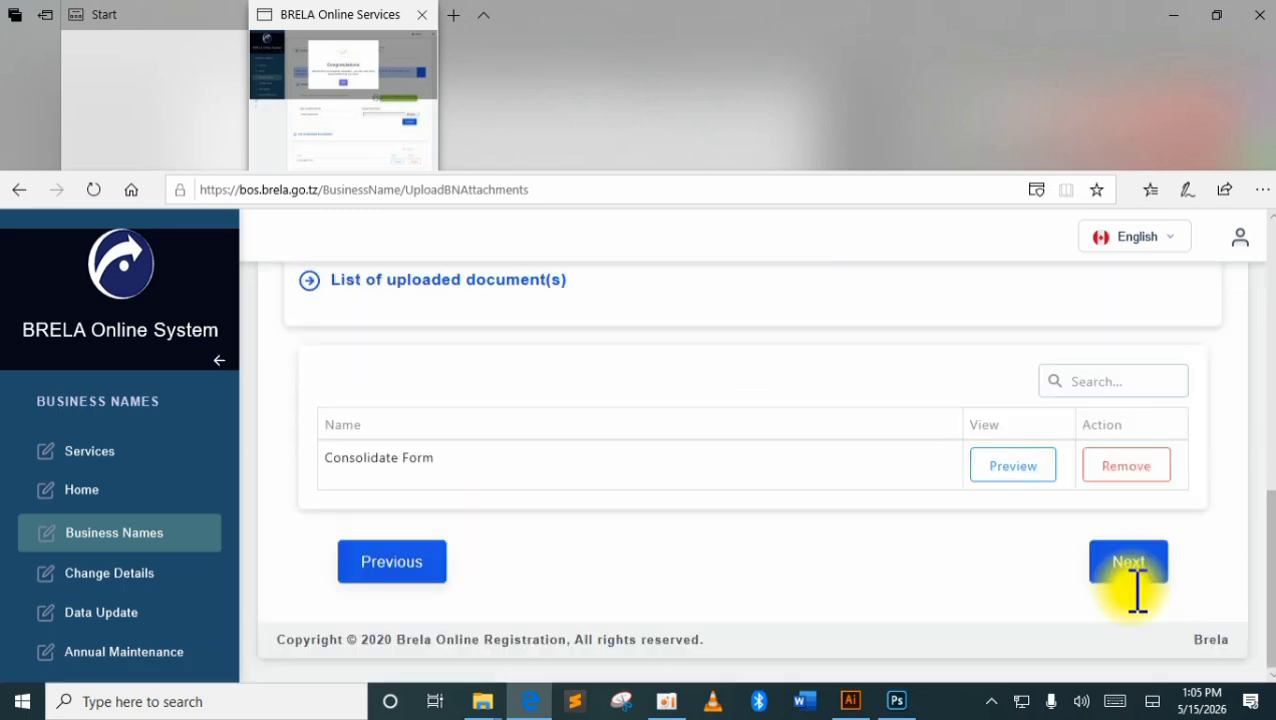
click(1133, 568)
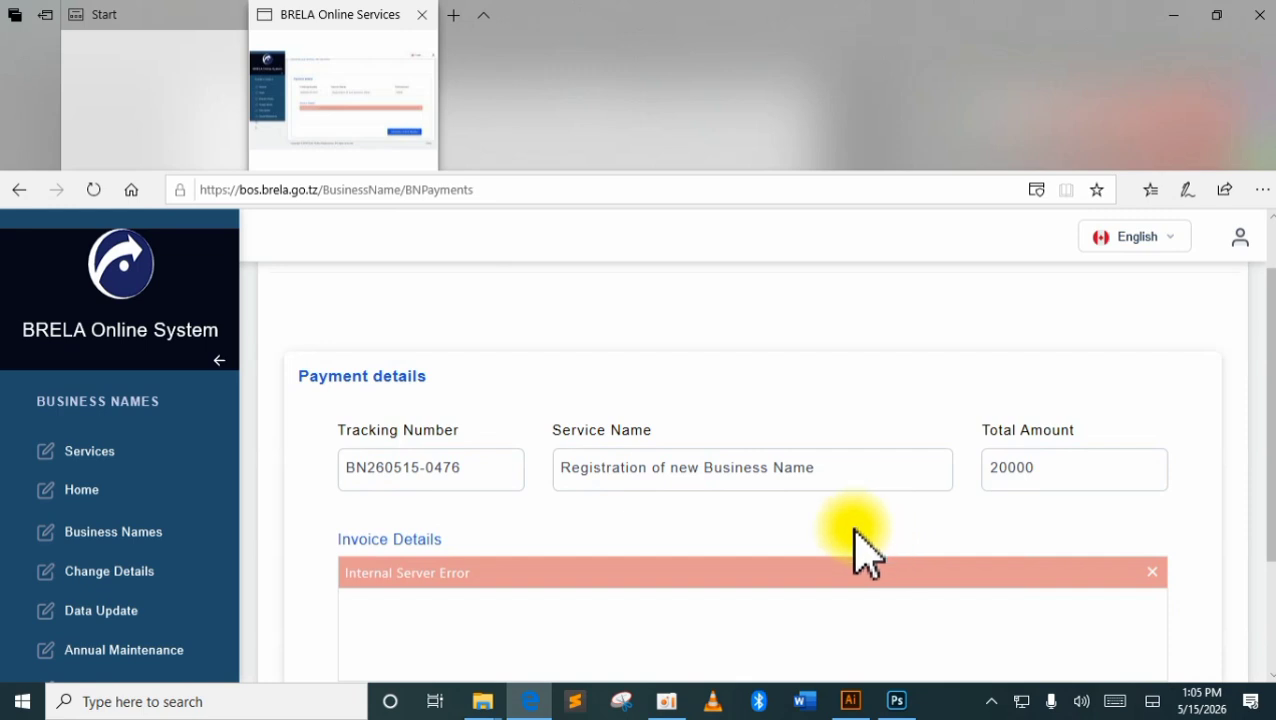
Close the Internal Server Error banner and generate the control number for the 20000 fee.
scroll(785, 545, down, 2)
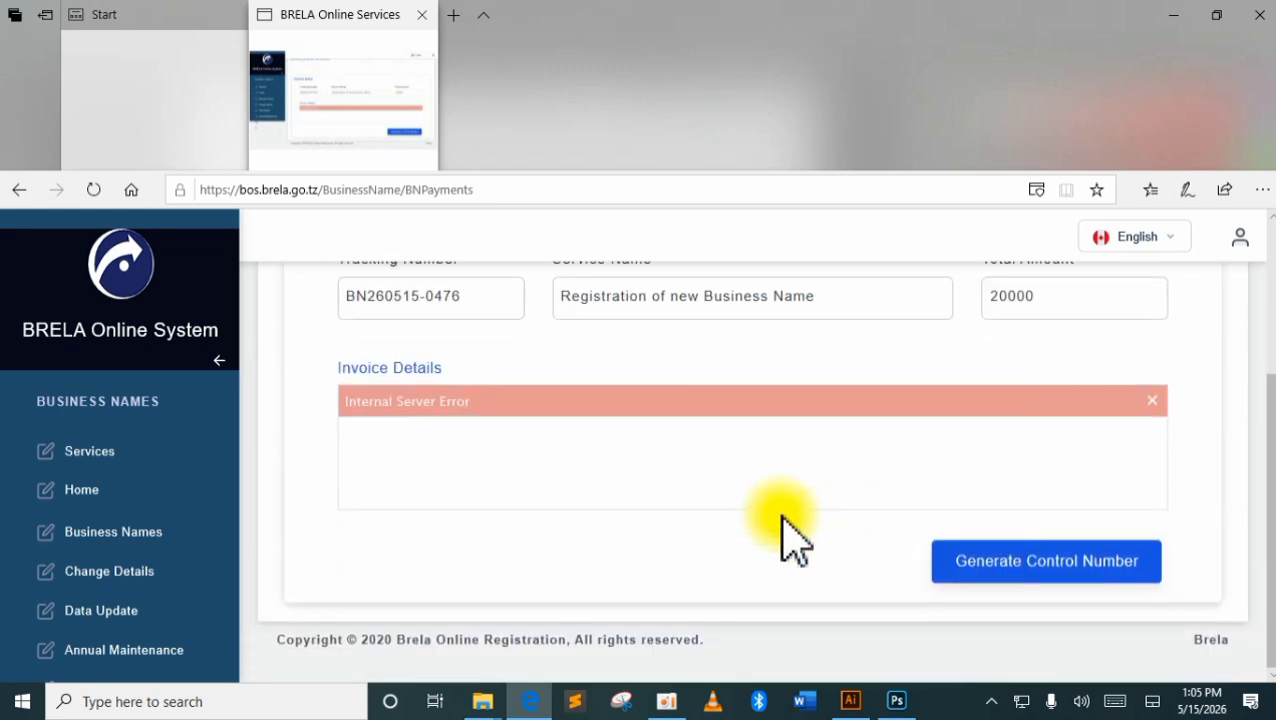
click(1152, 401)
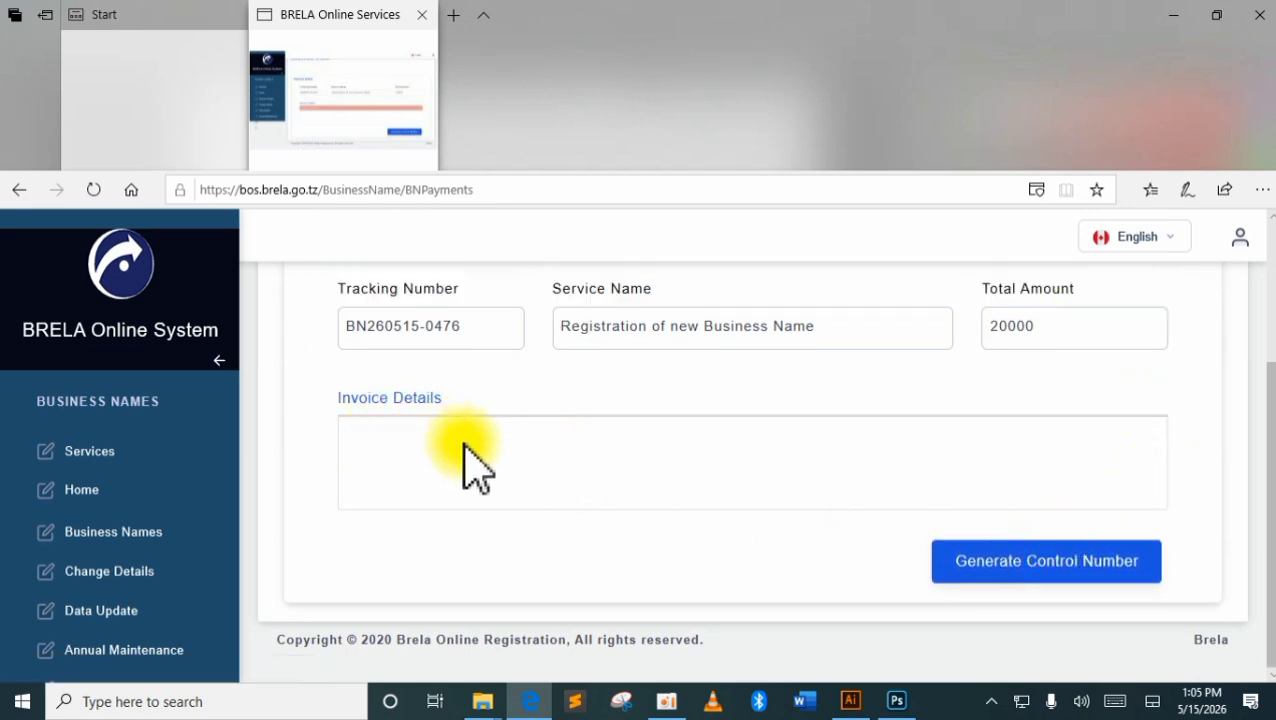
click(1012, 563)
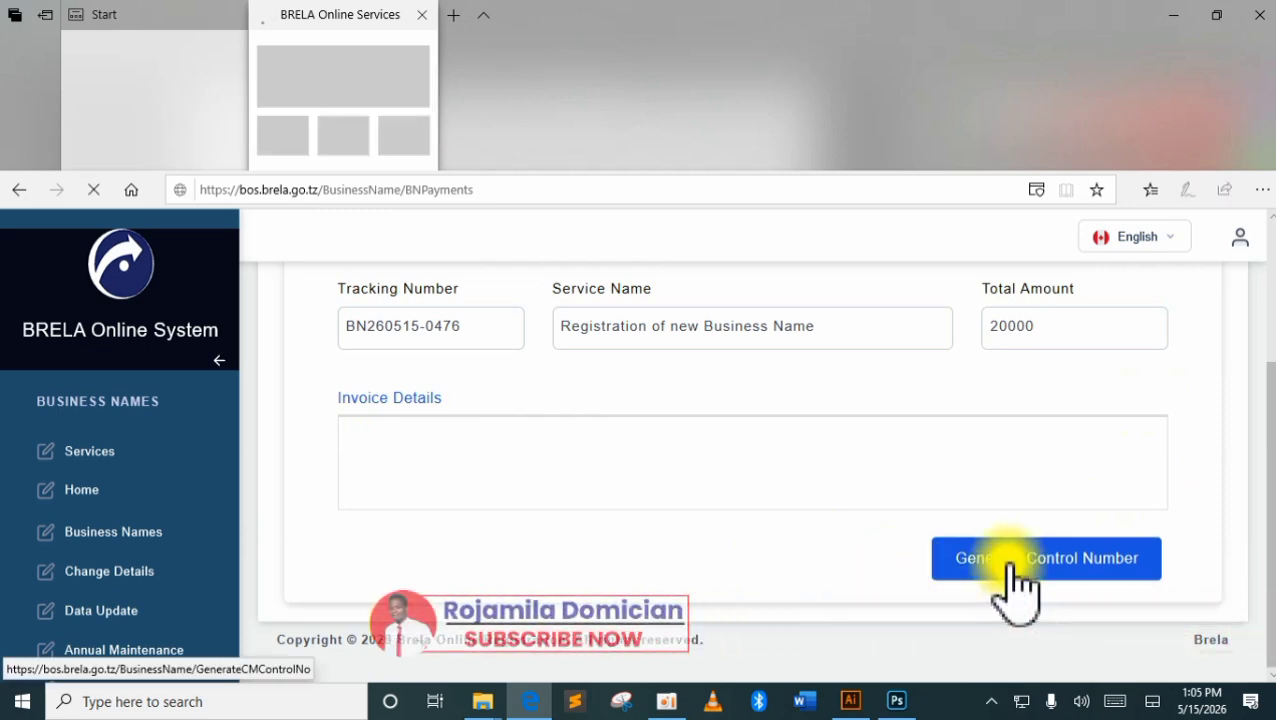
click(956, 525)
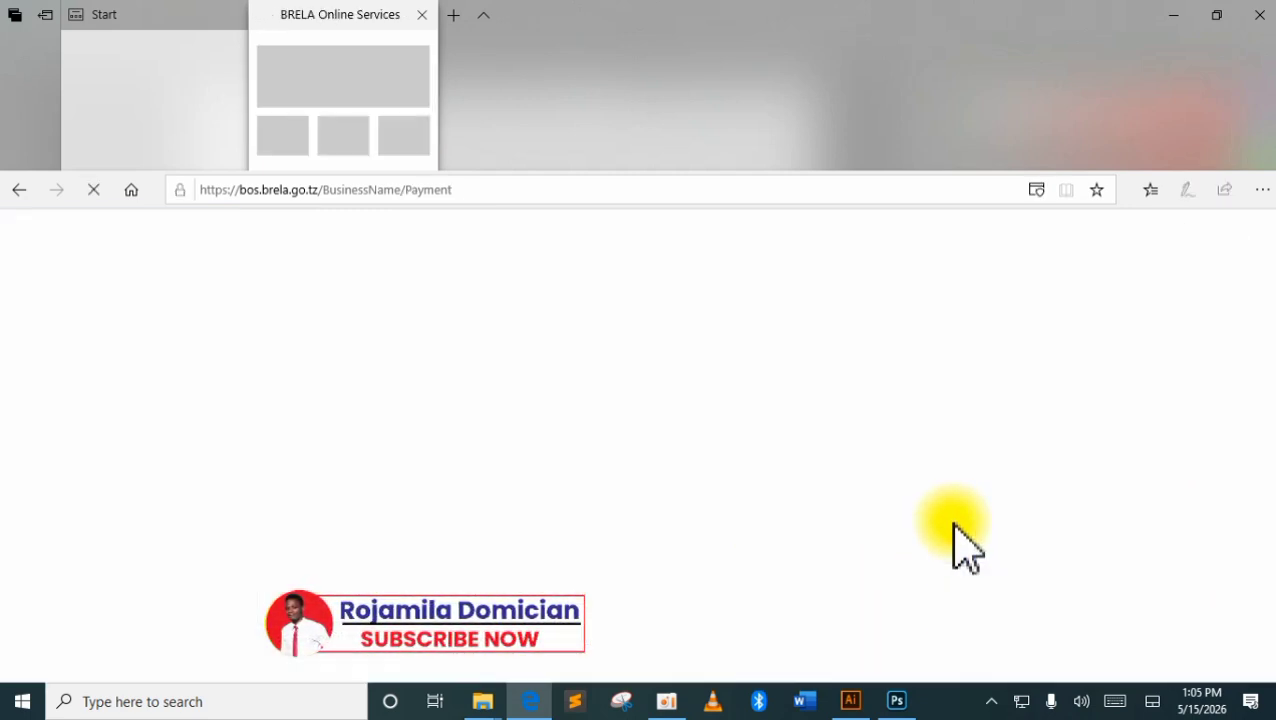
scroll(954, 528, down, 1)
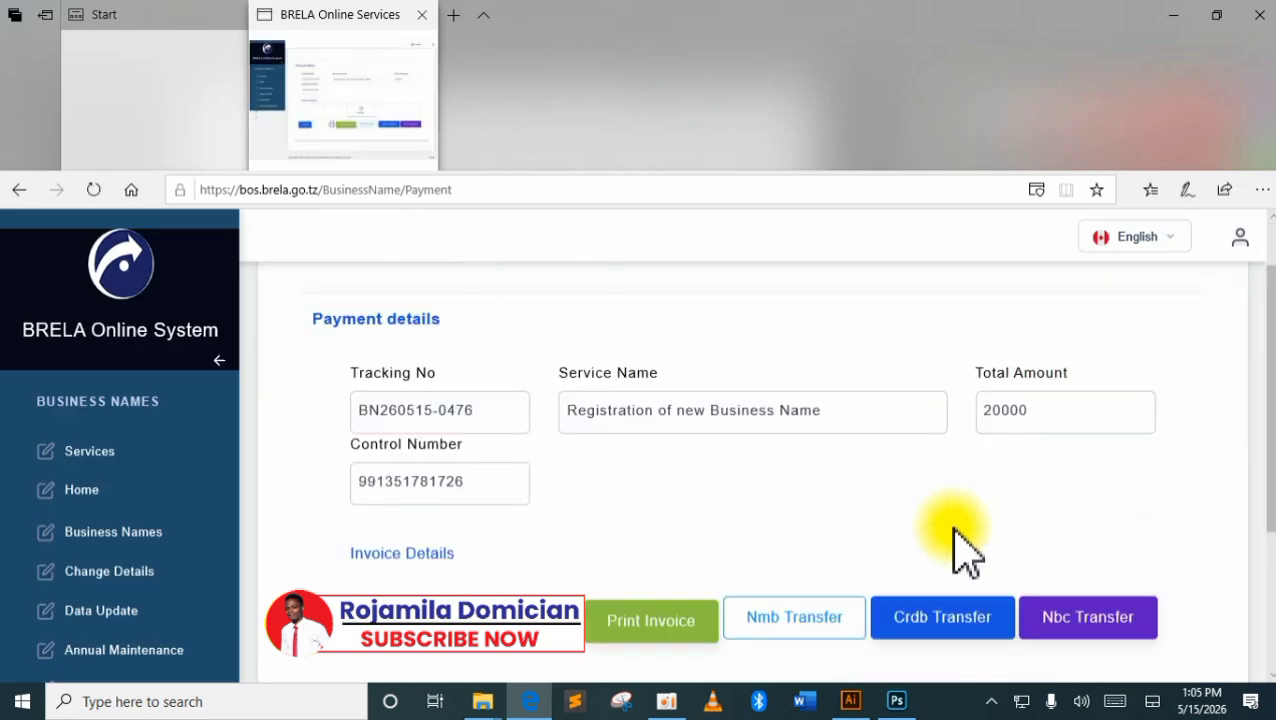
scroll(955, 530, down, 3)
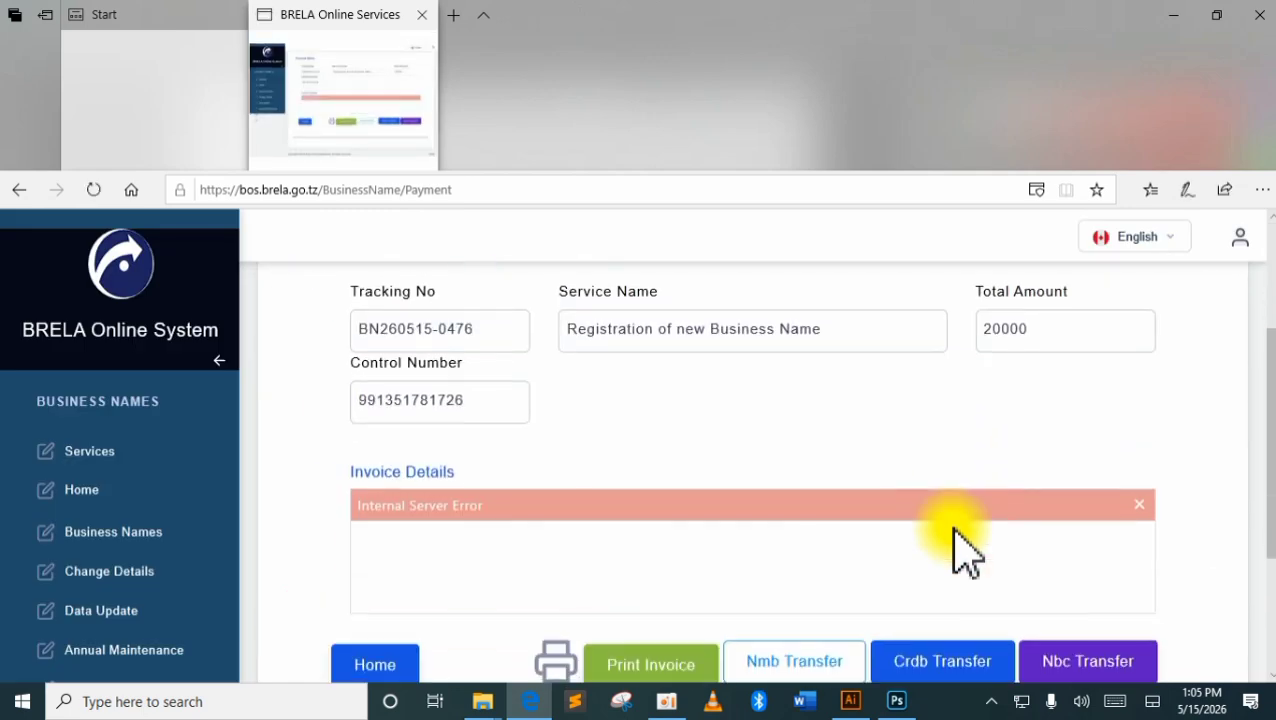